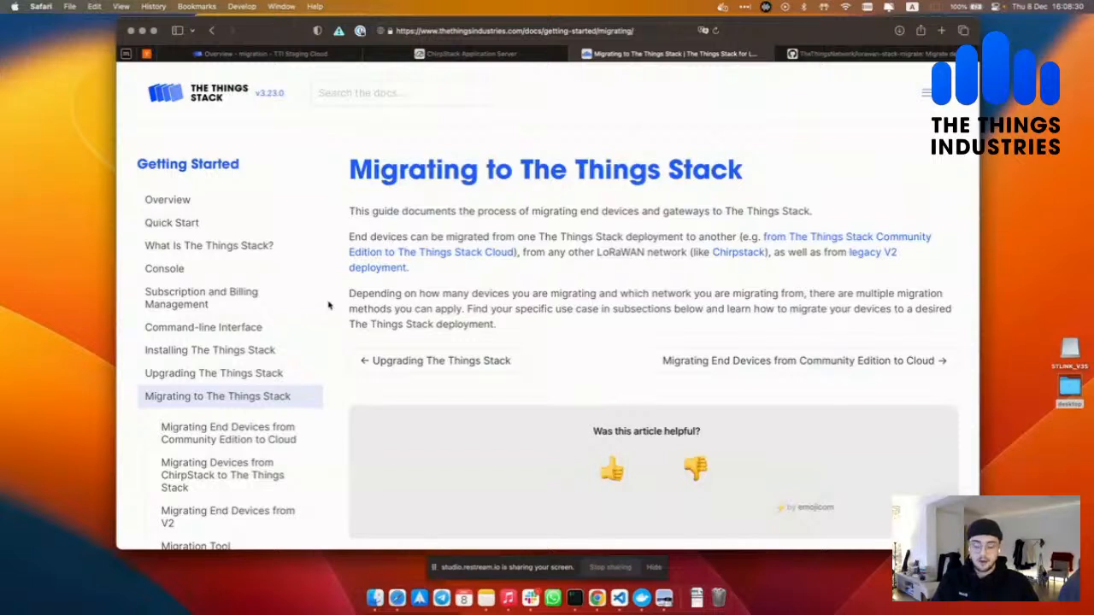
- Find and open the guide on migrating devices from ChirpStack in the migration documentation
scroll(328, 305, "down", 5)
scroll(328, 305, "down", 2)
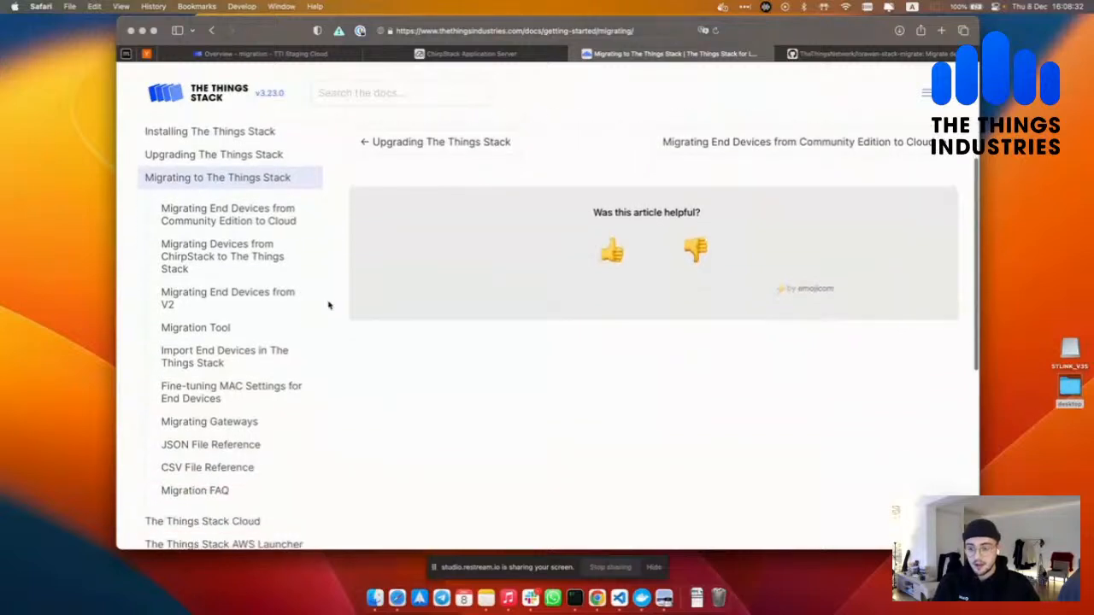
scroll(328, 305, "up", 3)
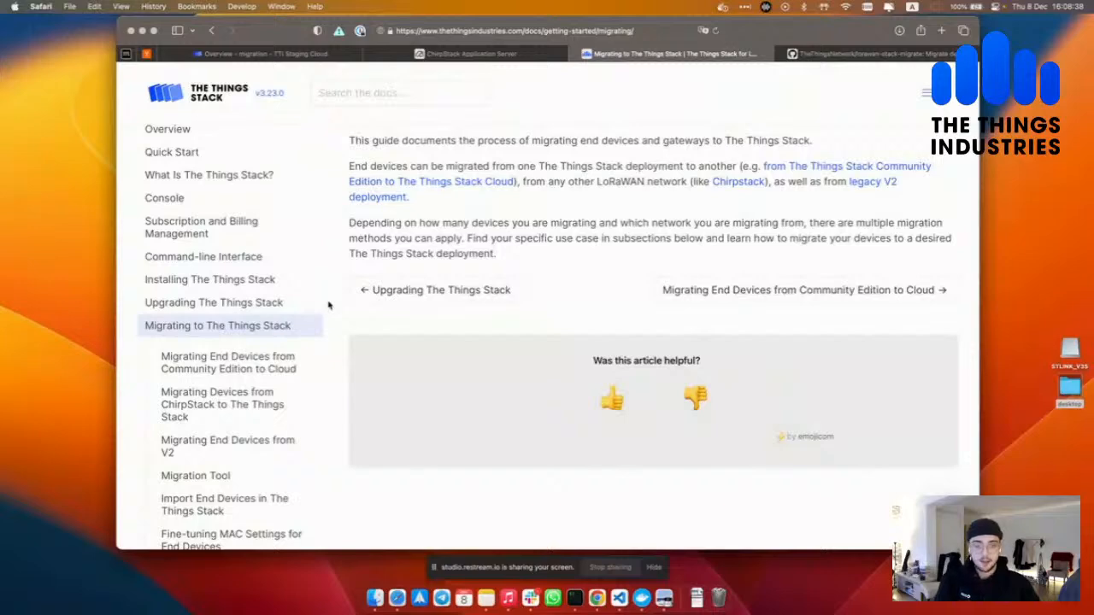
scroll(328, 305, "up", 1)
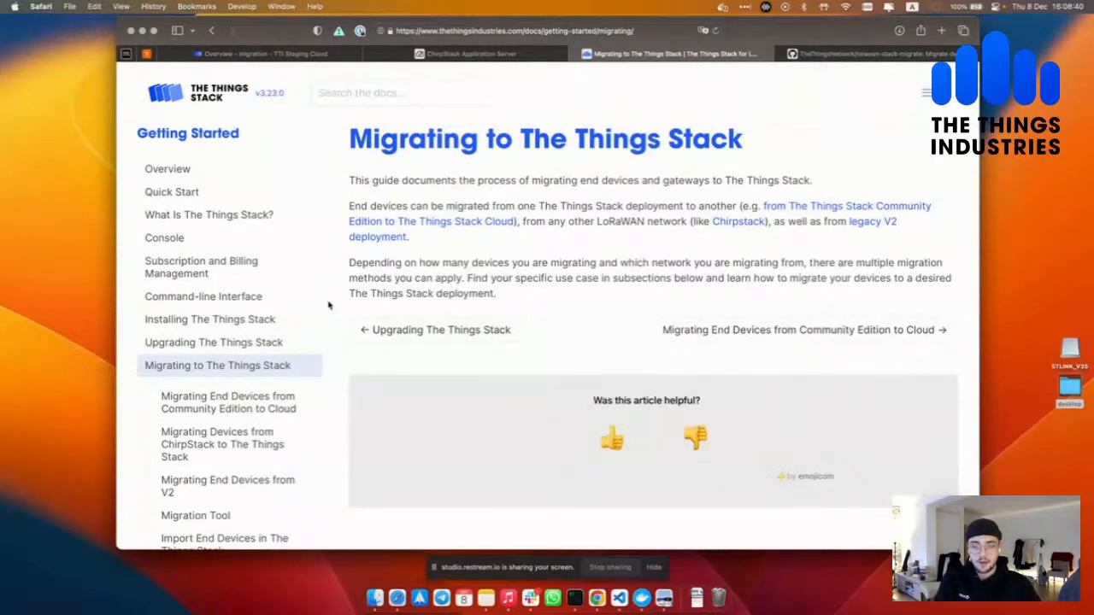
scroll(350, 295, "down", 2)
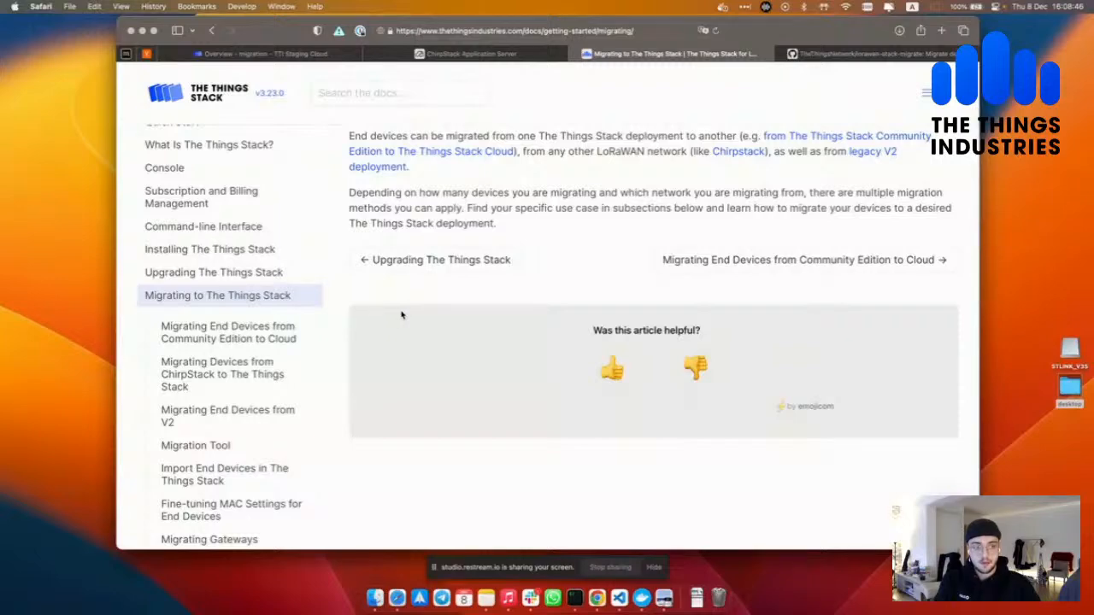
scroll(356, 366, "down", 1)
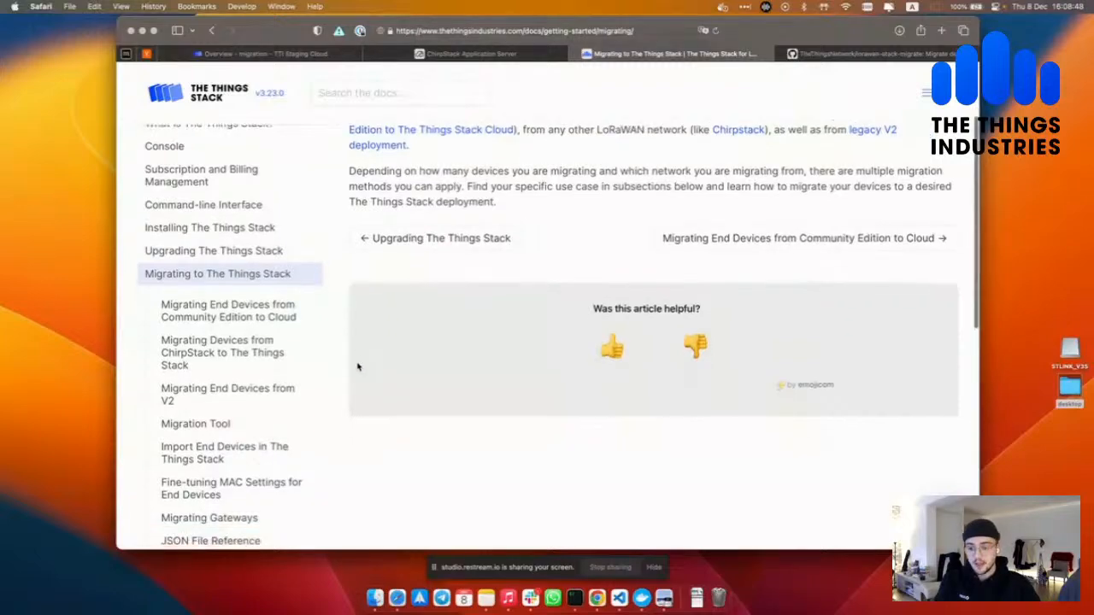
left_click(229, 354)
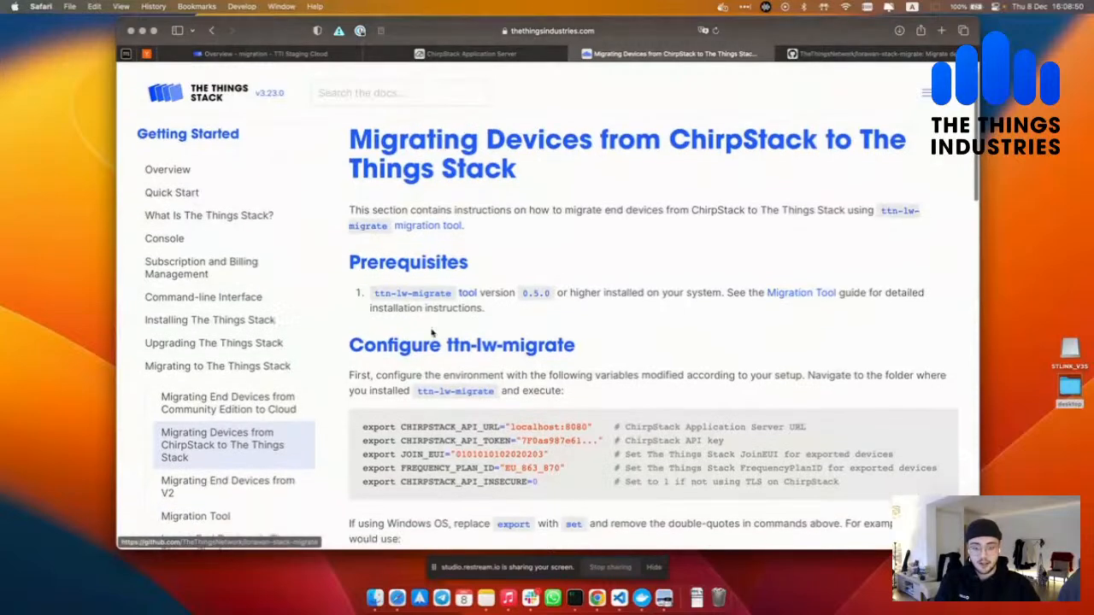
- Look through the ChirpStack guide's ttn-lw-migrate configuration, end device export and application export instructions
scroll(431, 333, "down", 3)
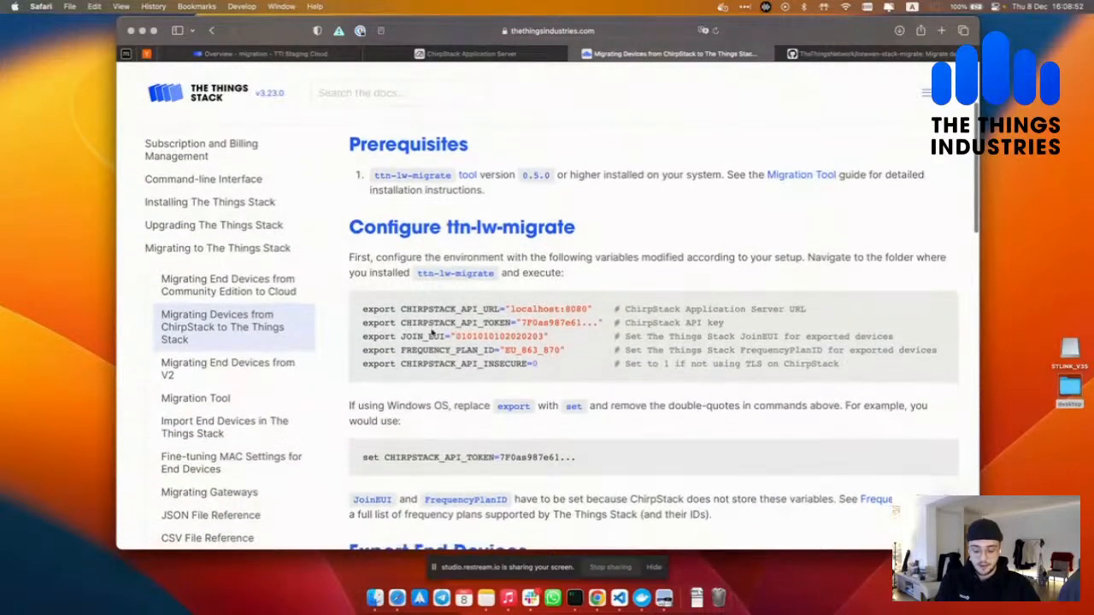
scroll(432, 334, "down", 7)
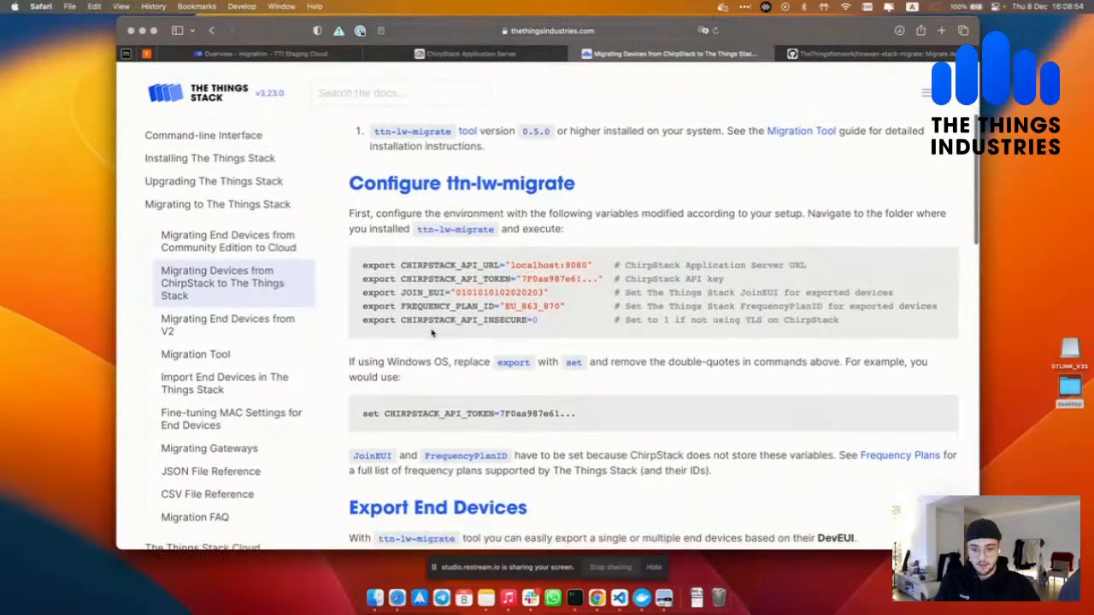
scroll(431, 333, "down", 10)
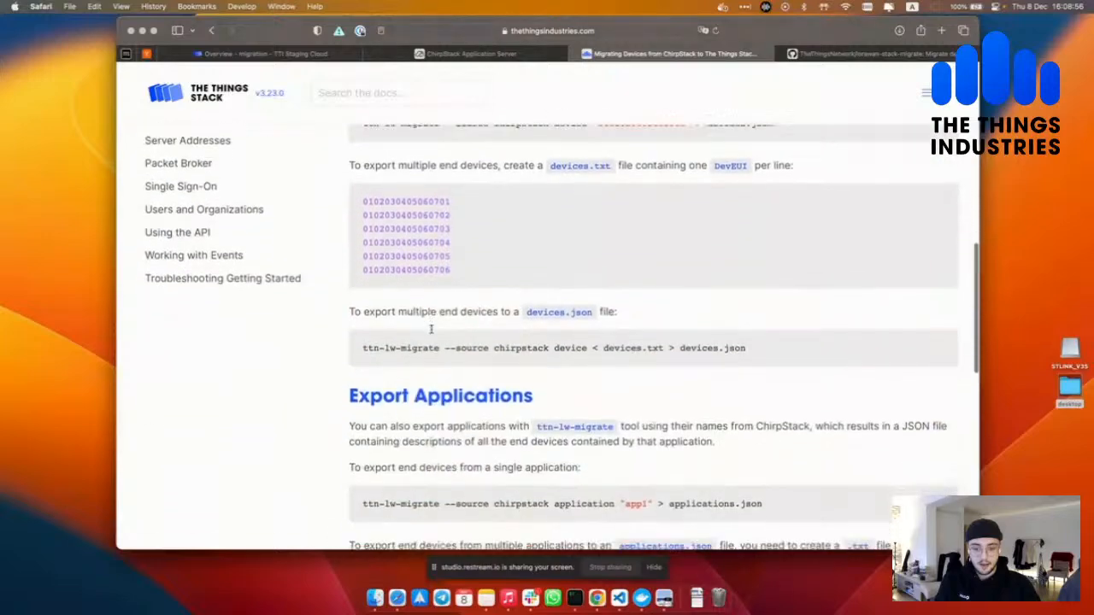
scroll(432, 333, "down", 2)
scroll(432, 333, "up", 15)
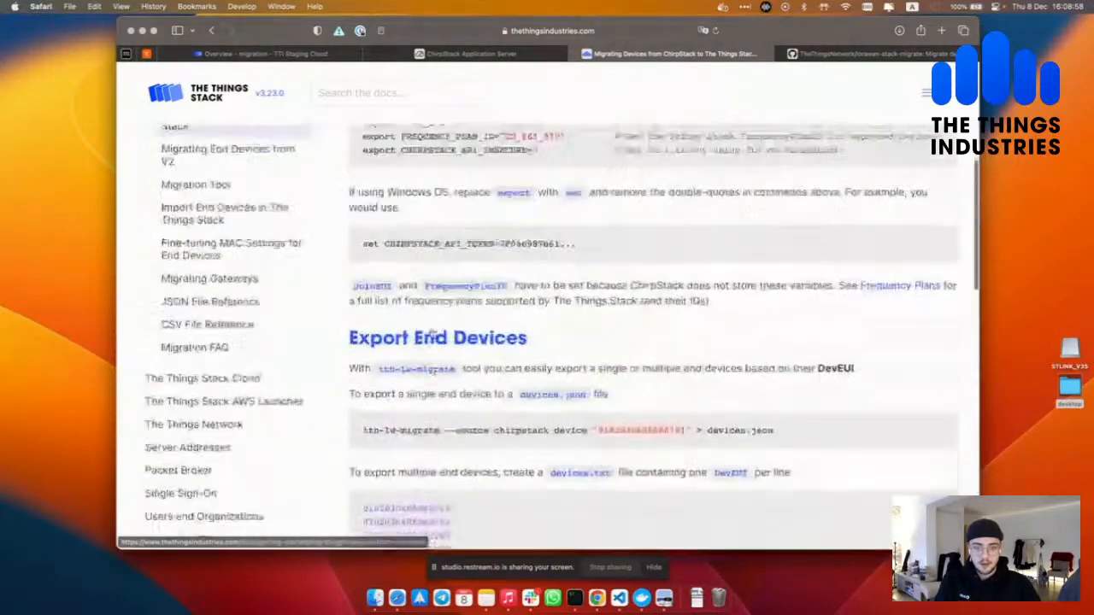
- Review the lorawan-stack-migrate GitHub repository and its README sections on installation, supported sources, usage and configuration
left_click(854, 54)
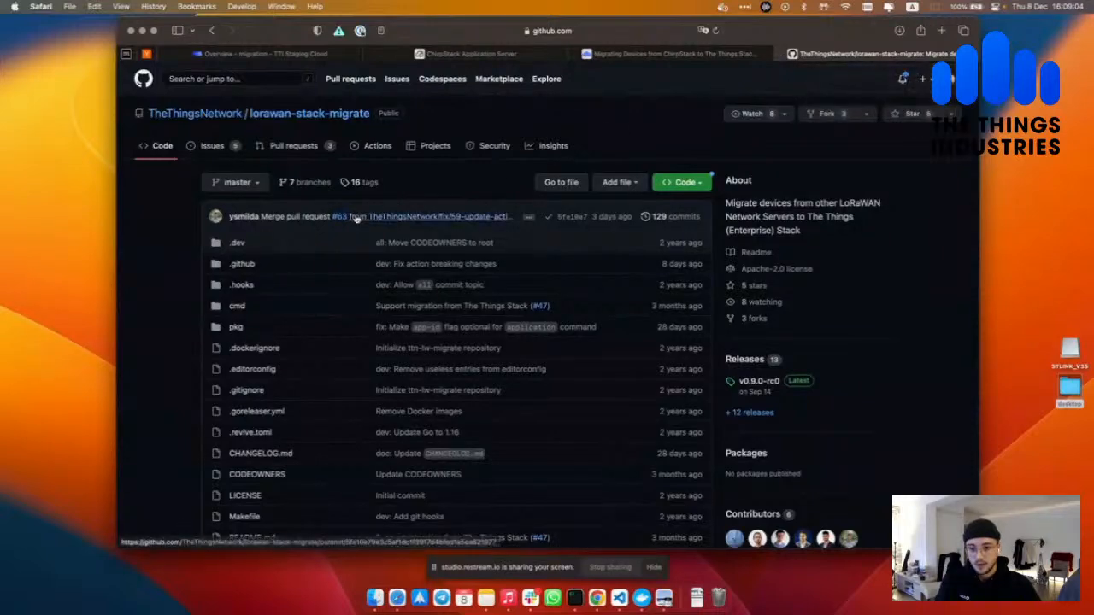
scroll(178, 271, "down", 7)
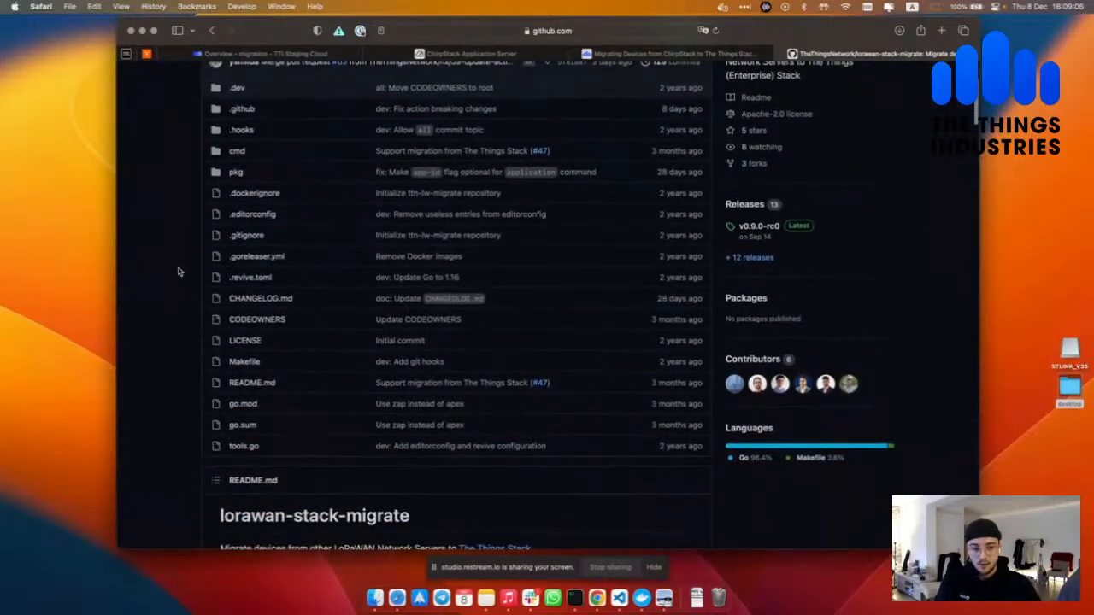
scroll(178, 272, "down", 3)
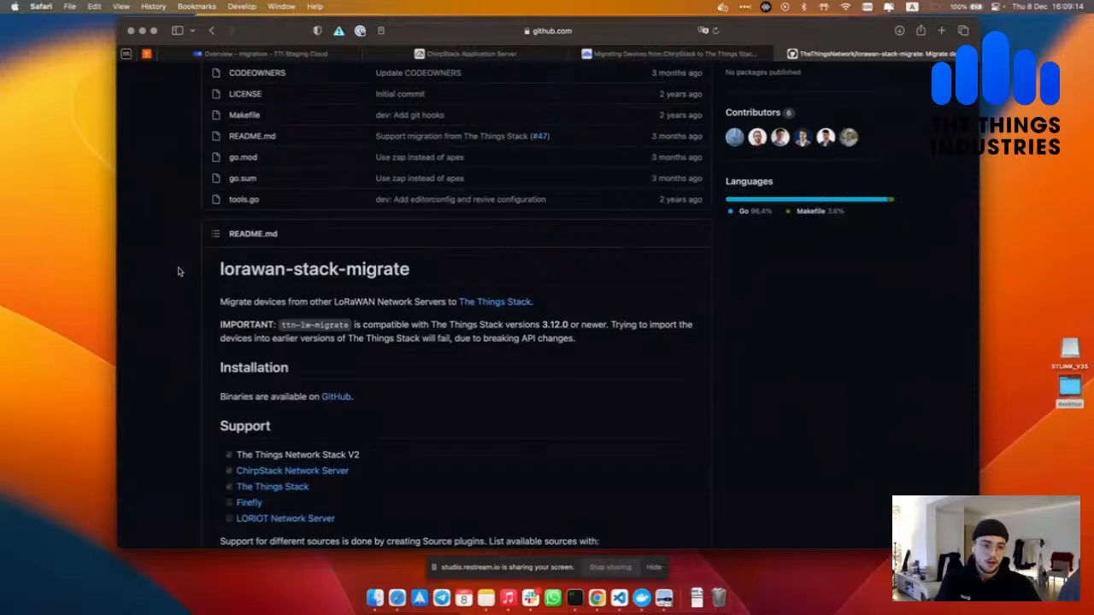
scroll(179, 272, "down", 5)
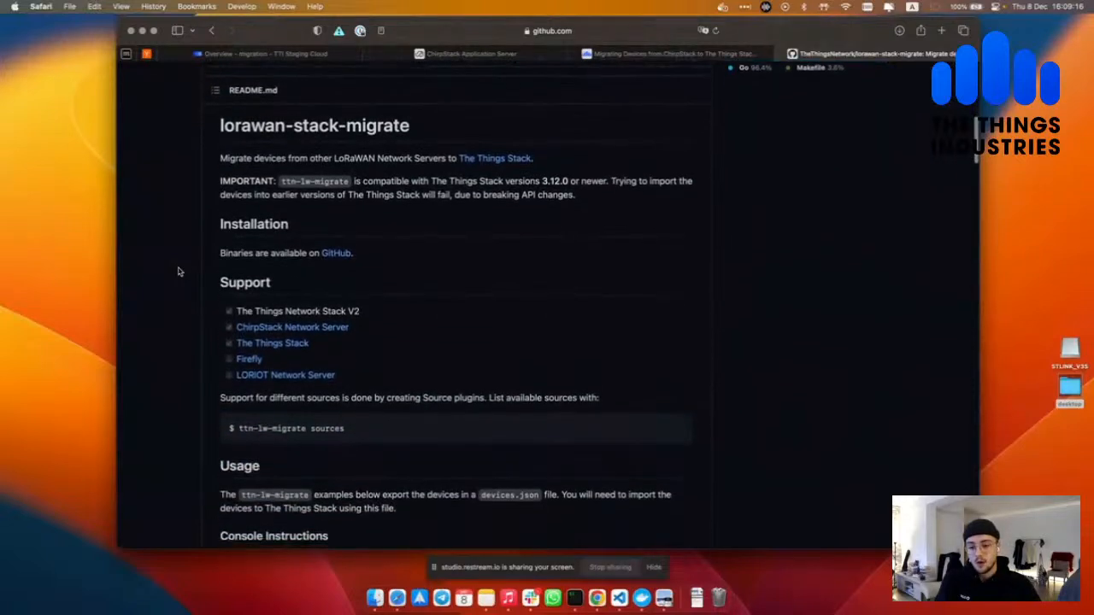
scroll(179, 271, "down", 3)
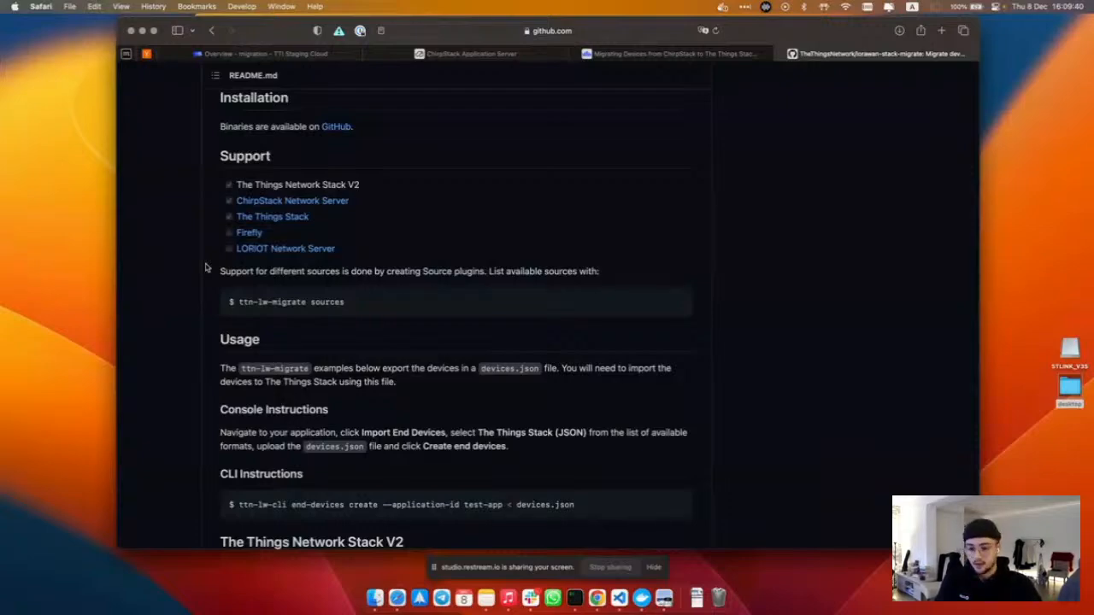
scroll(205, 267, "down", 5)
scroll(205, 267, "down", 3)
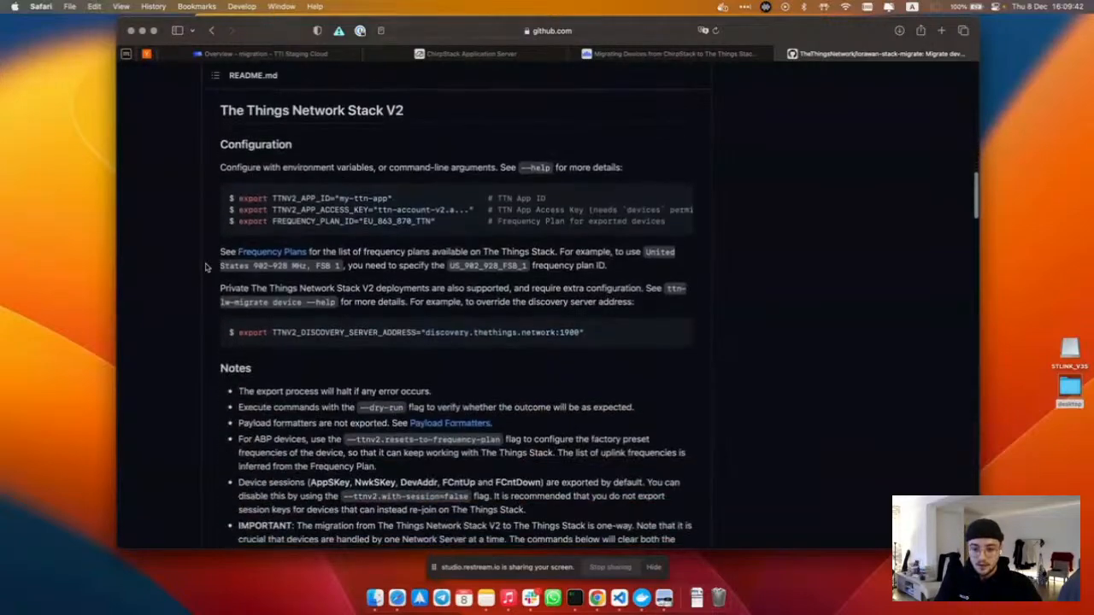
scroll(205, 267, "up", 15)
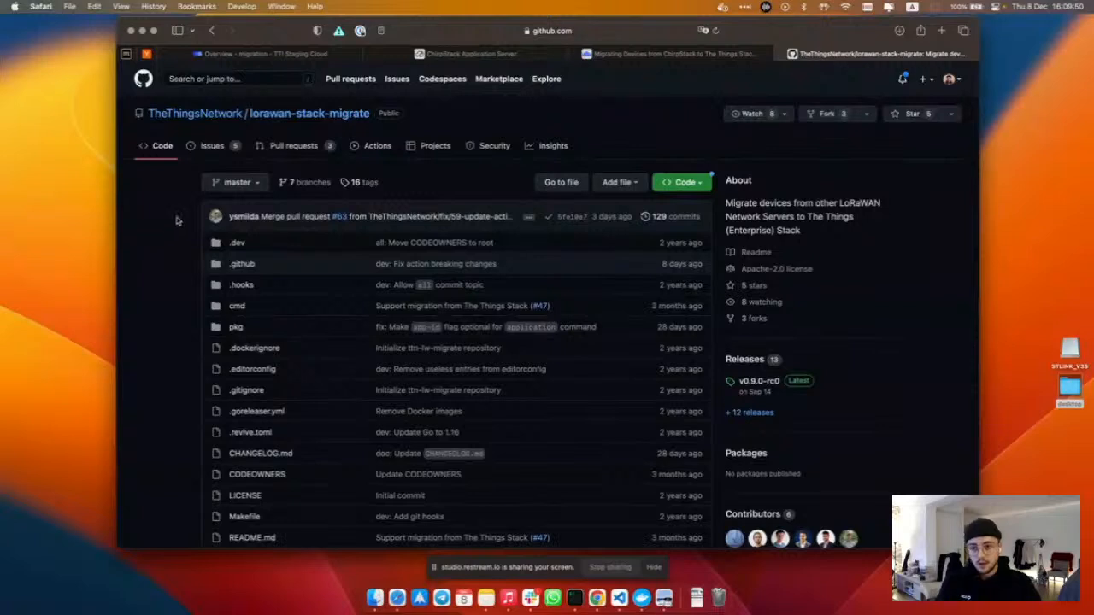
- Look at the ChirpStack dashboard and The Things Stack application list, and open the migration application
left_click(479, 53)
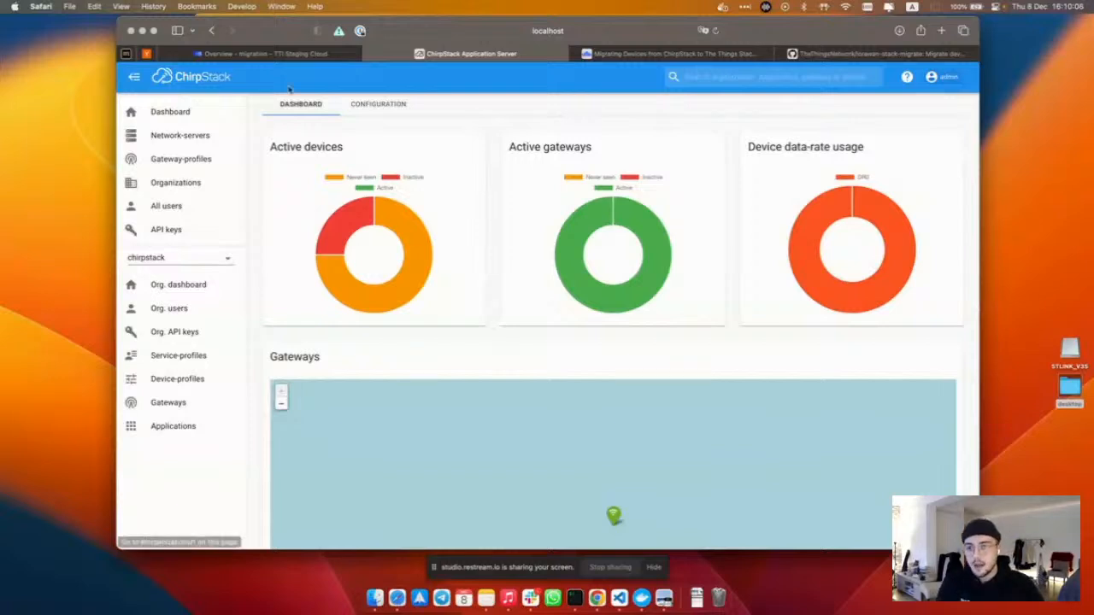
left_click(305, 54)
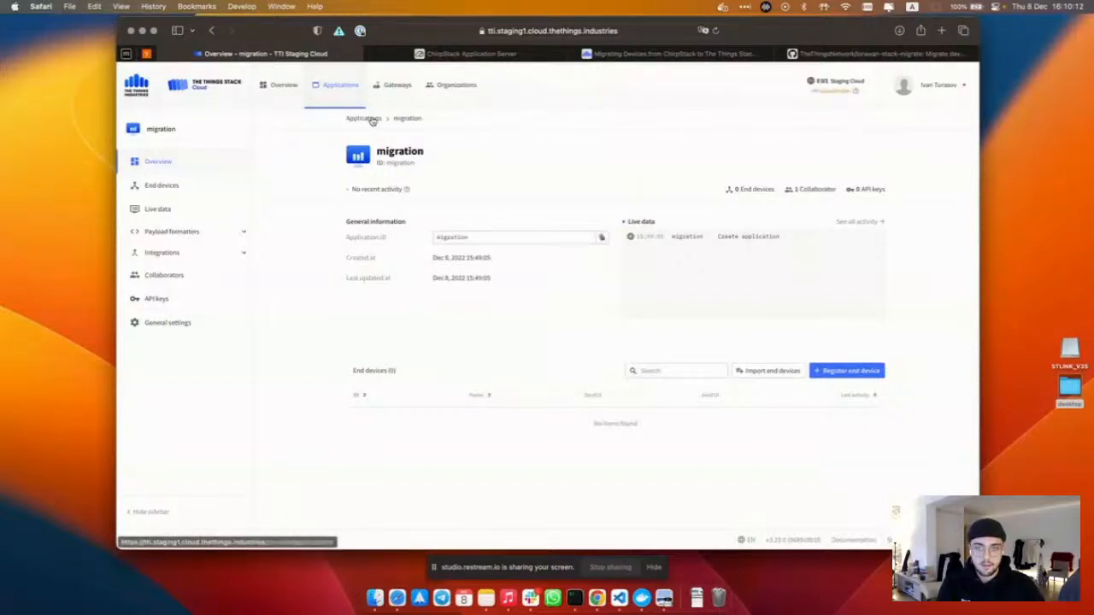
left_click(374, 120)
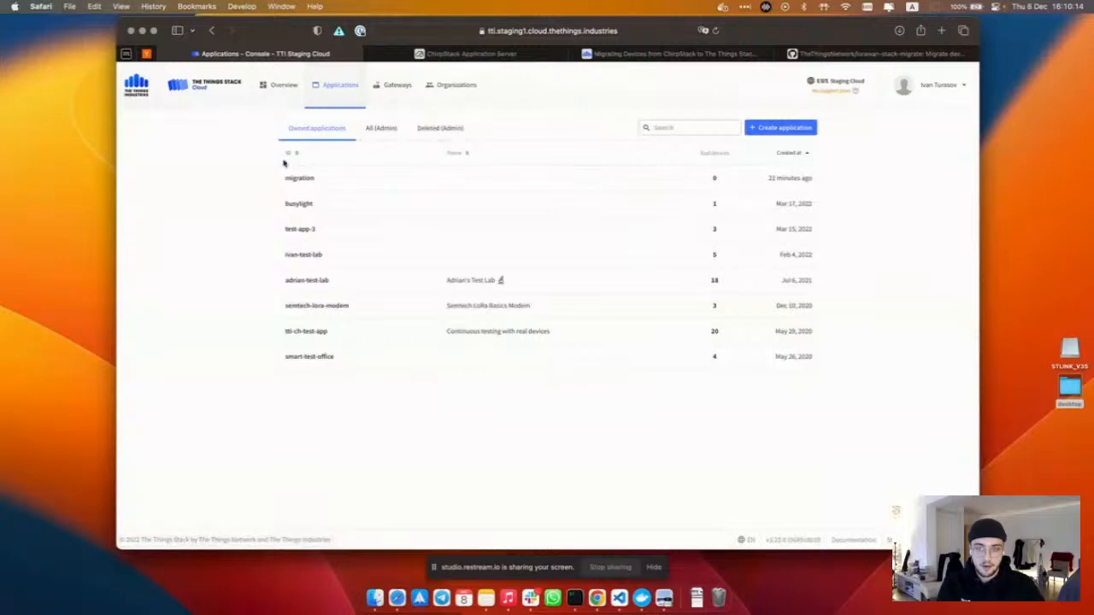
left_click(327, 176)
- Check the ChirpStack gateways list and examine the details of signle-device in the mirgate-bulk application
left_click(526, 57)
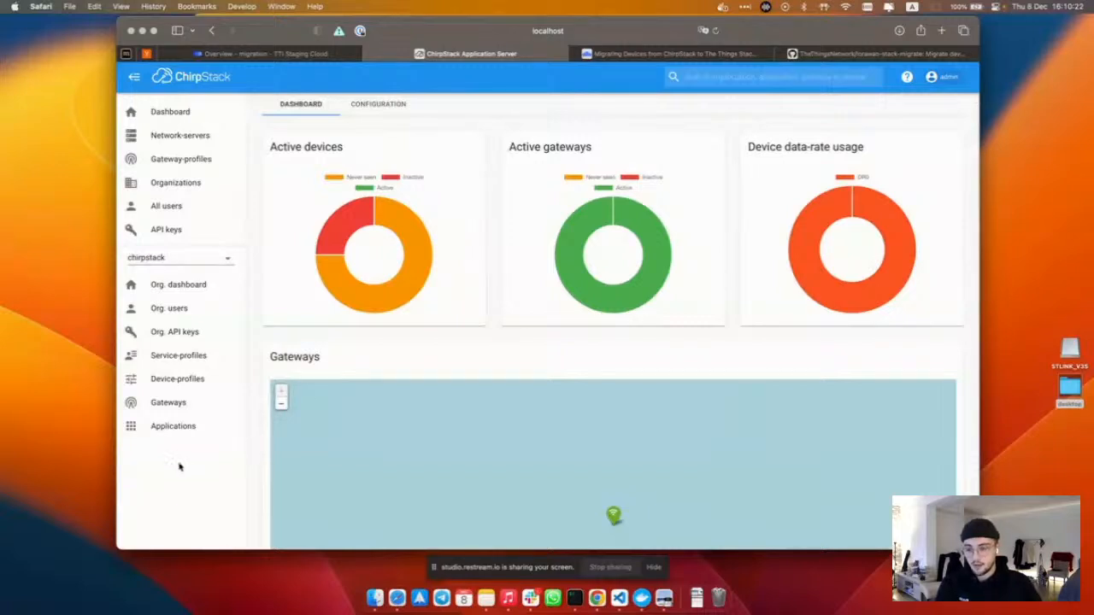
left_click(180, 405)
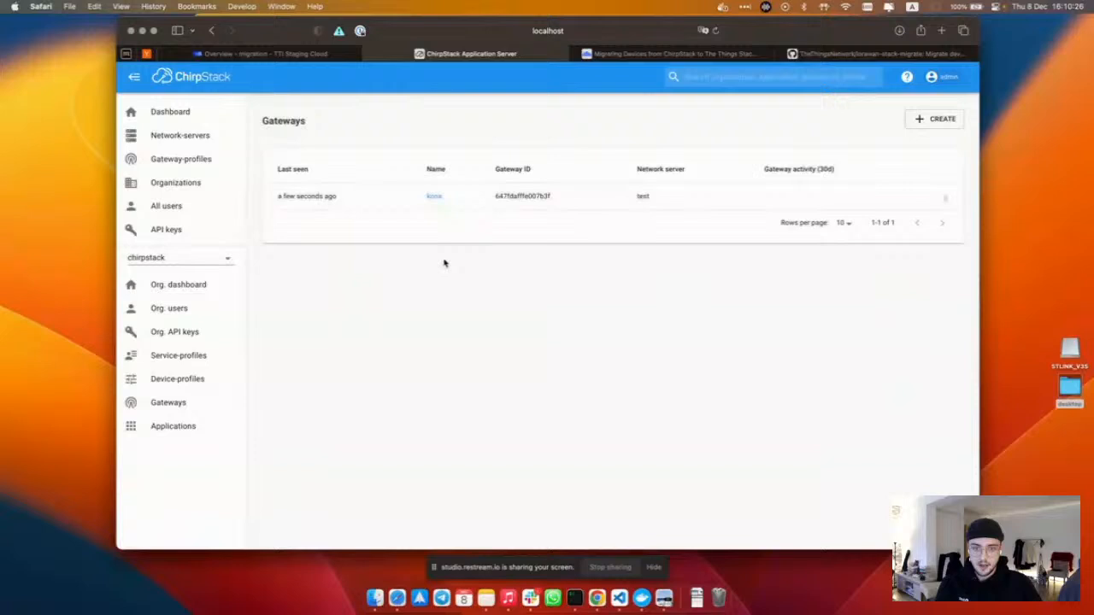
left_click(198, 431)
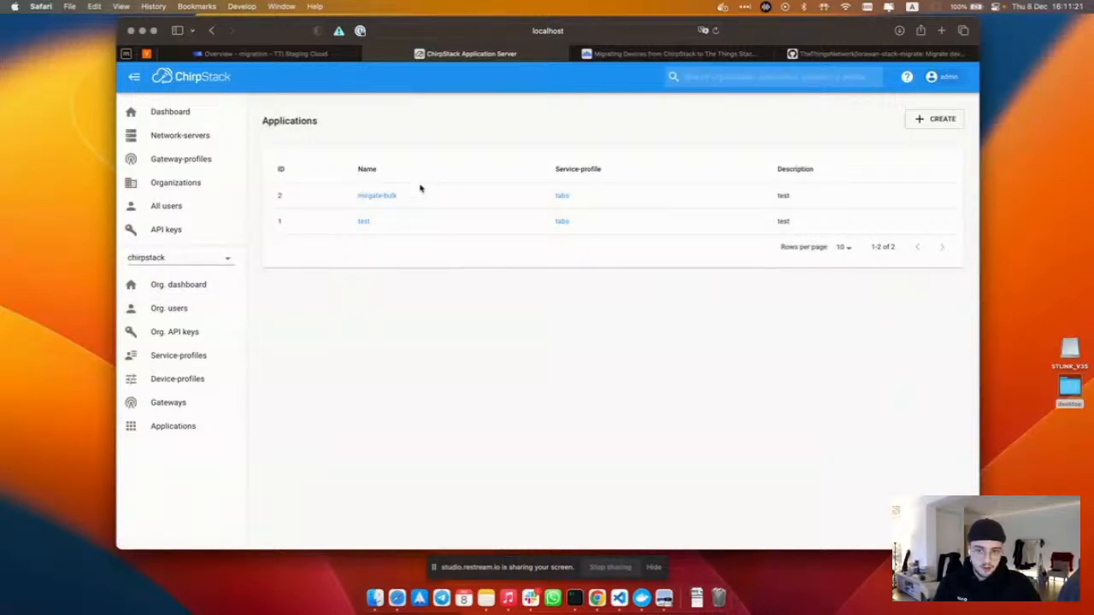
left_click(391, 197)
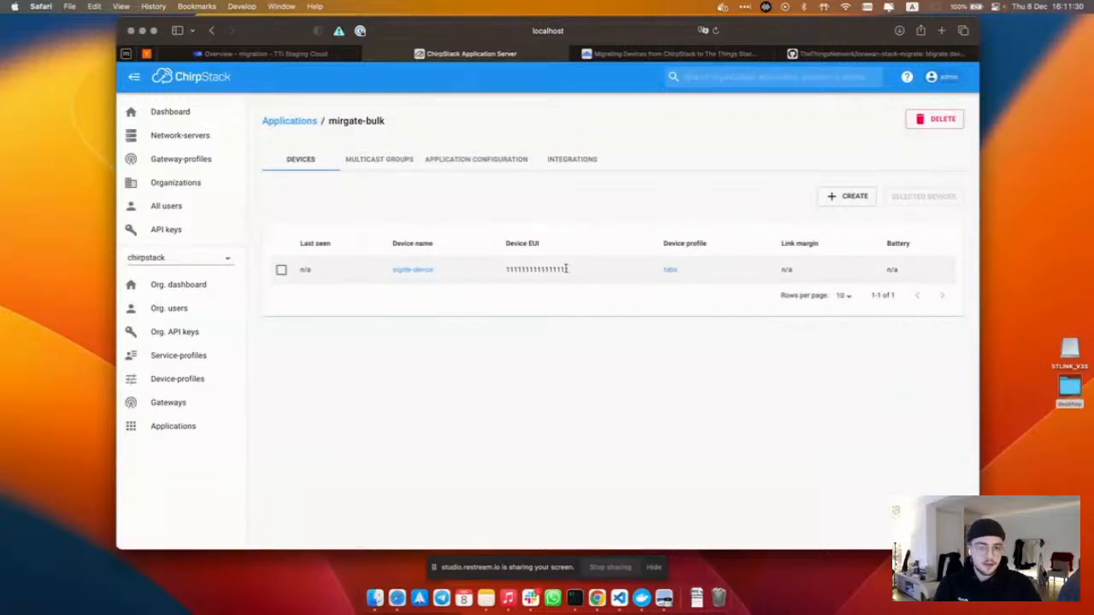
left_click(418, 270)
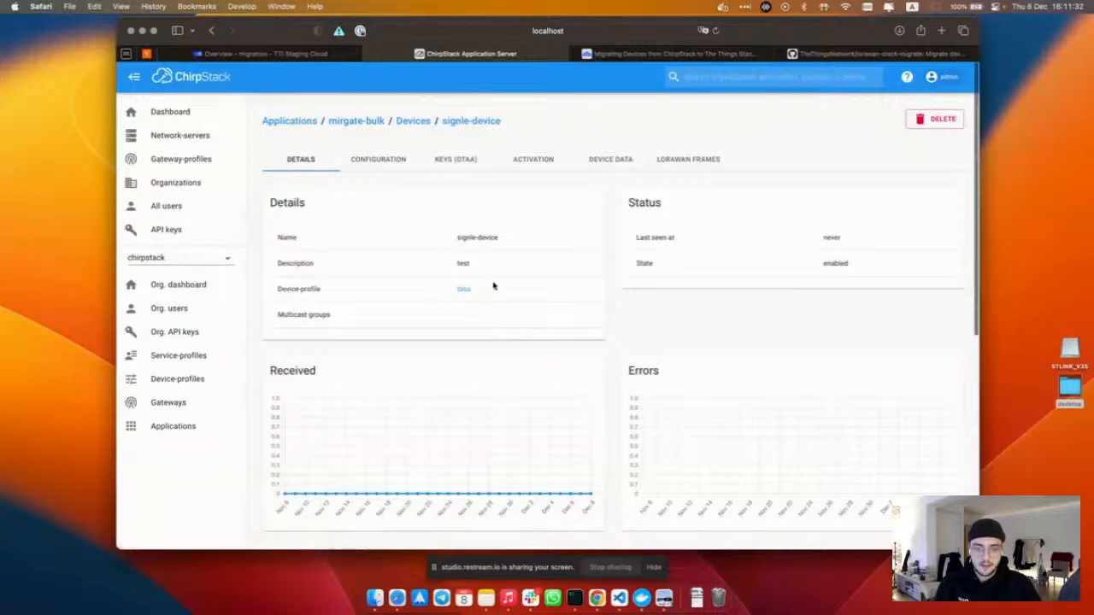
scroll(493, 285, "down", 4)
scroll(493, 285, "down", 3)
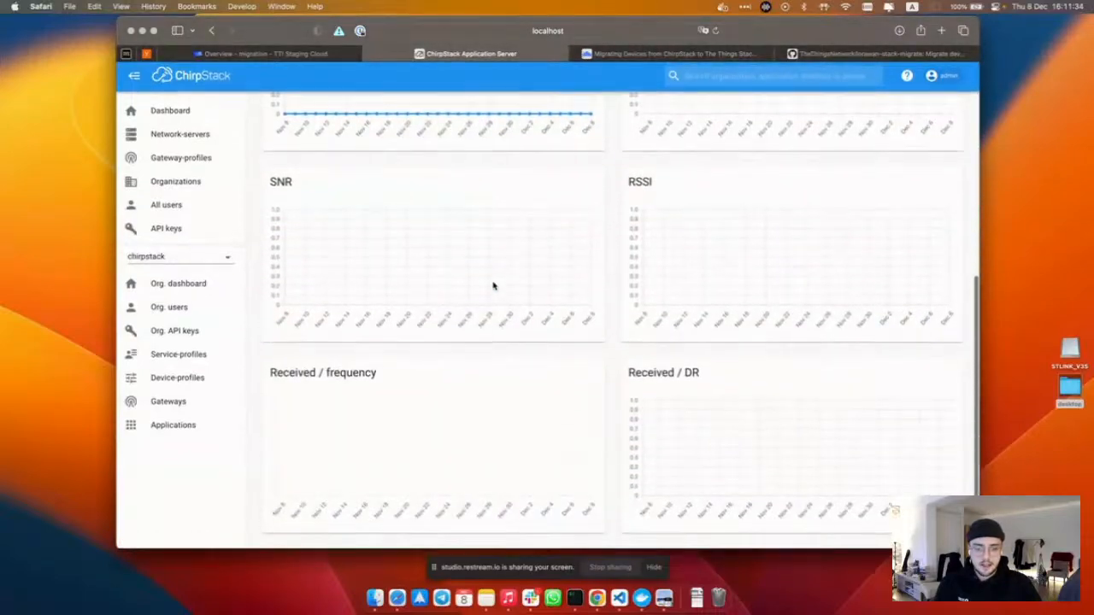
scroll(493, 285, "up", 8)
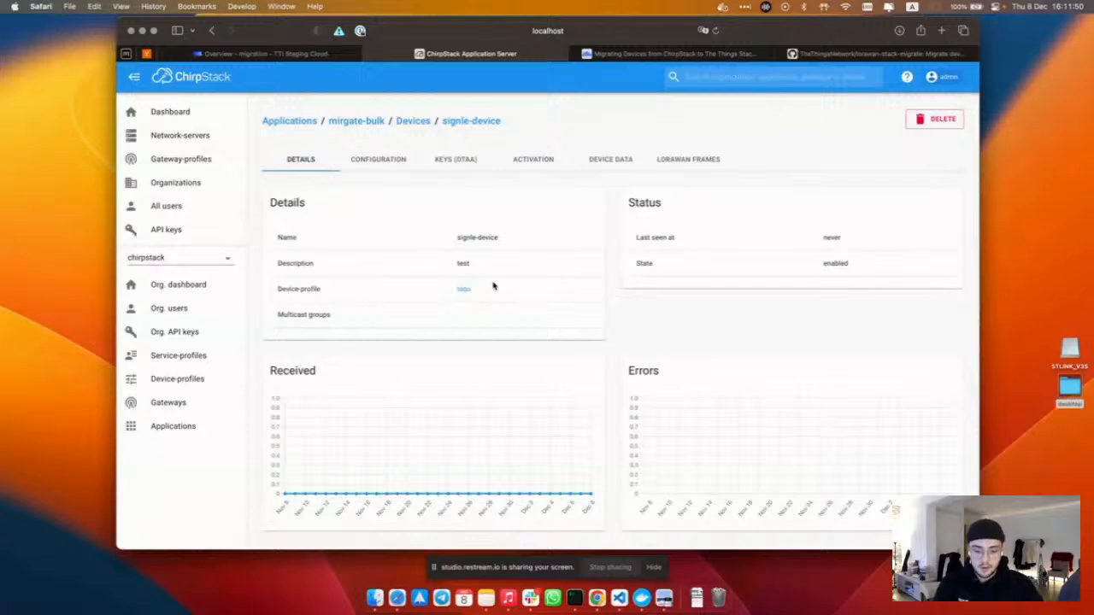
- Switch to the iTerm2 terminal, clear its screen, and shrink and move its window to reveal part of the ChirpStack page
left_click(575, 598)
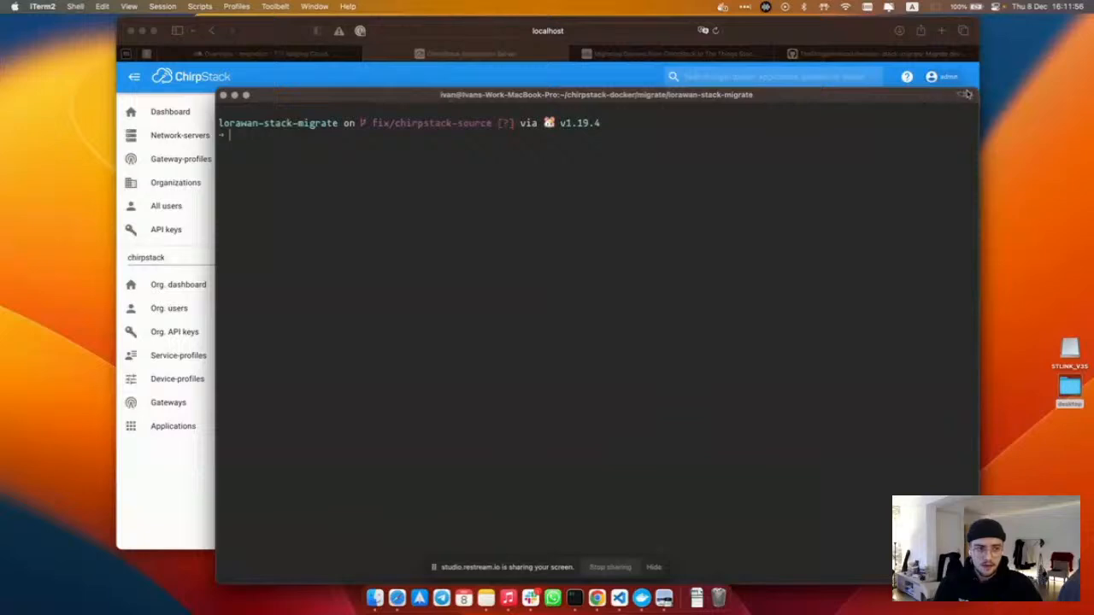
left_click_drag(974, 89, 795, 174)
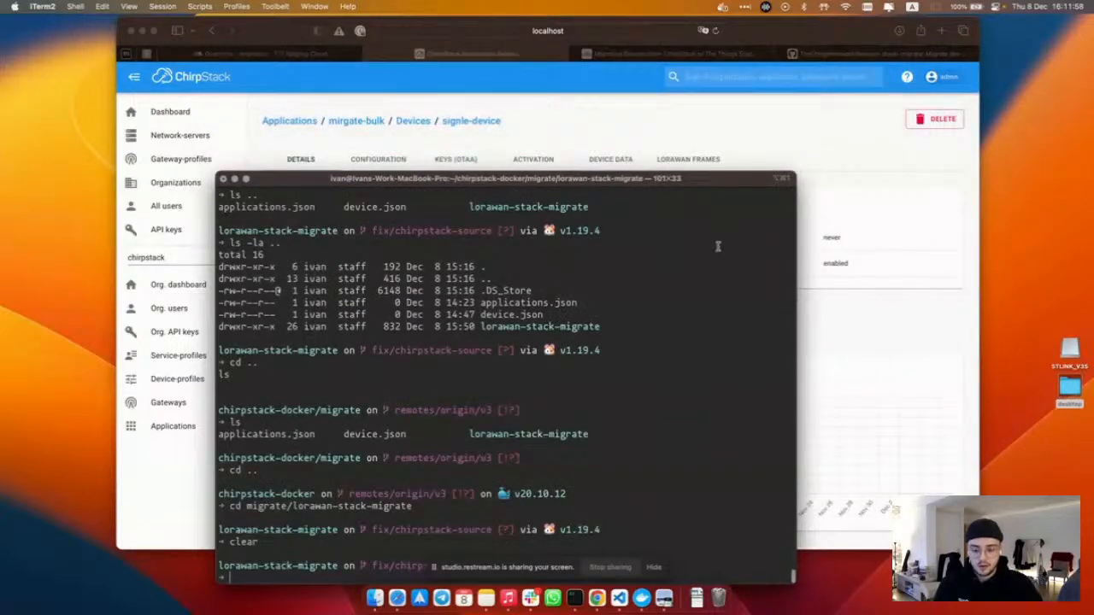
type("r")
key("Return")
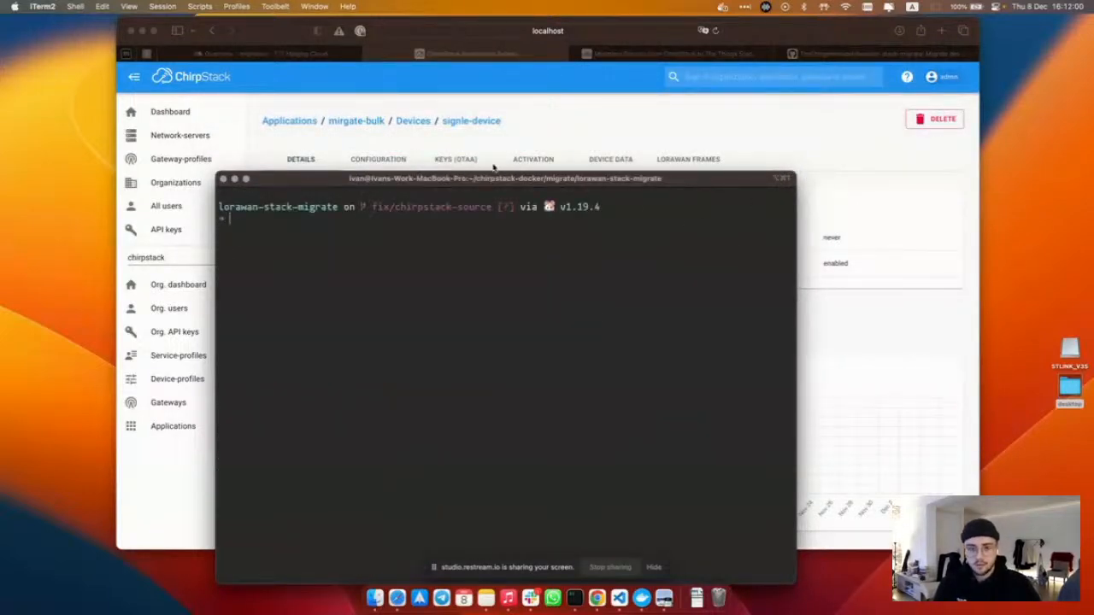
left_click_drag(490, 175, 733, 99)
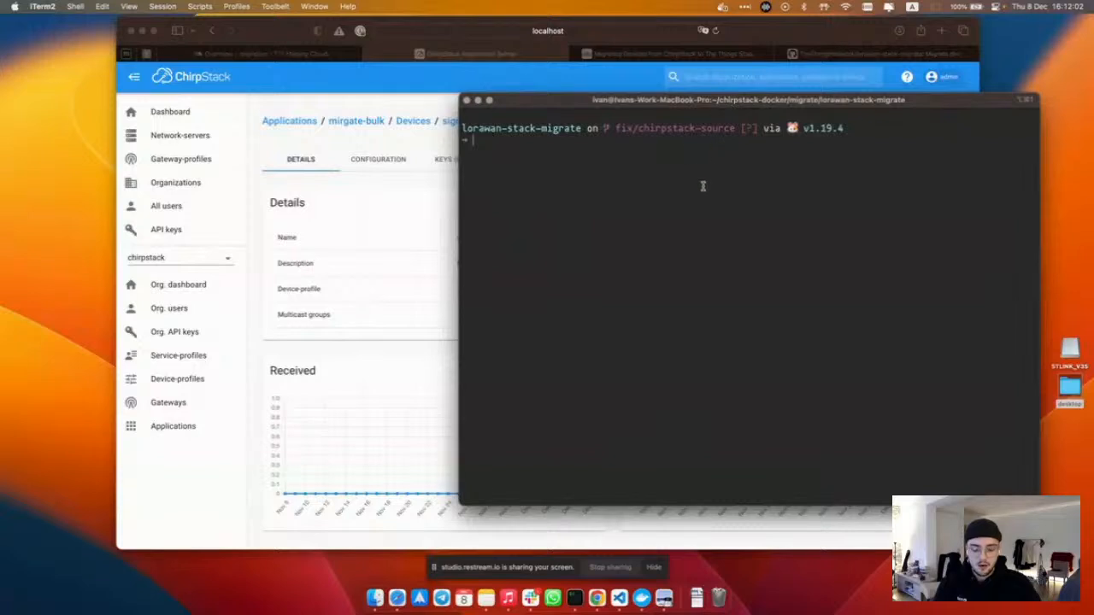
key("ctrl+r")
type("dev")
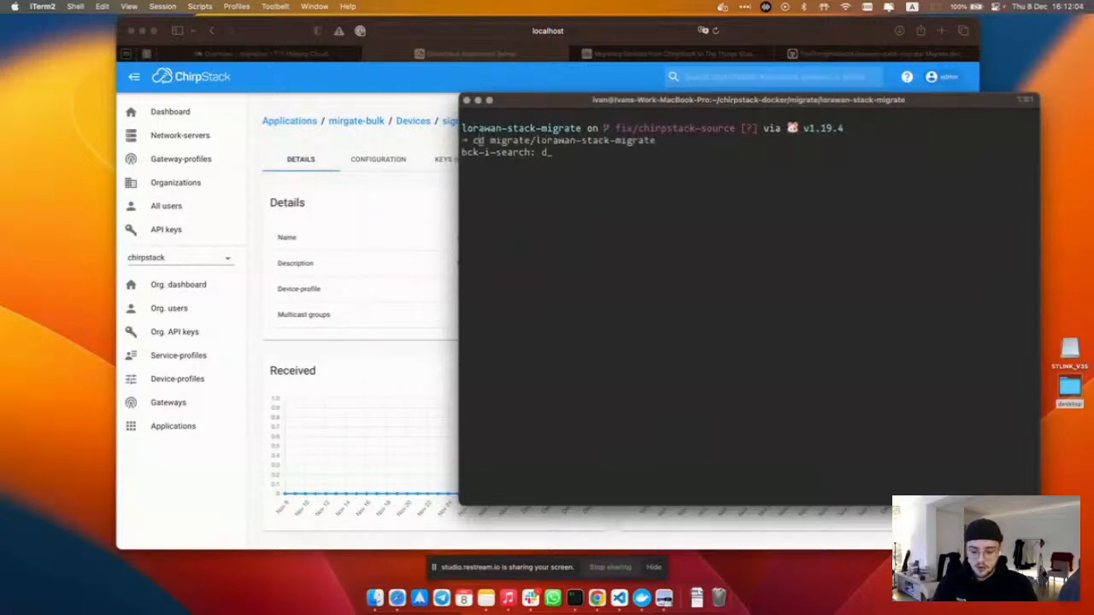
key("BackSpace")
key("BackSpace")
key("BackSpace")
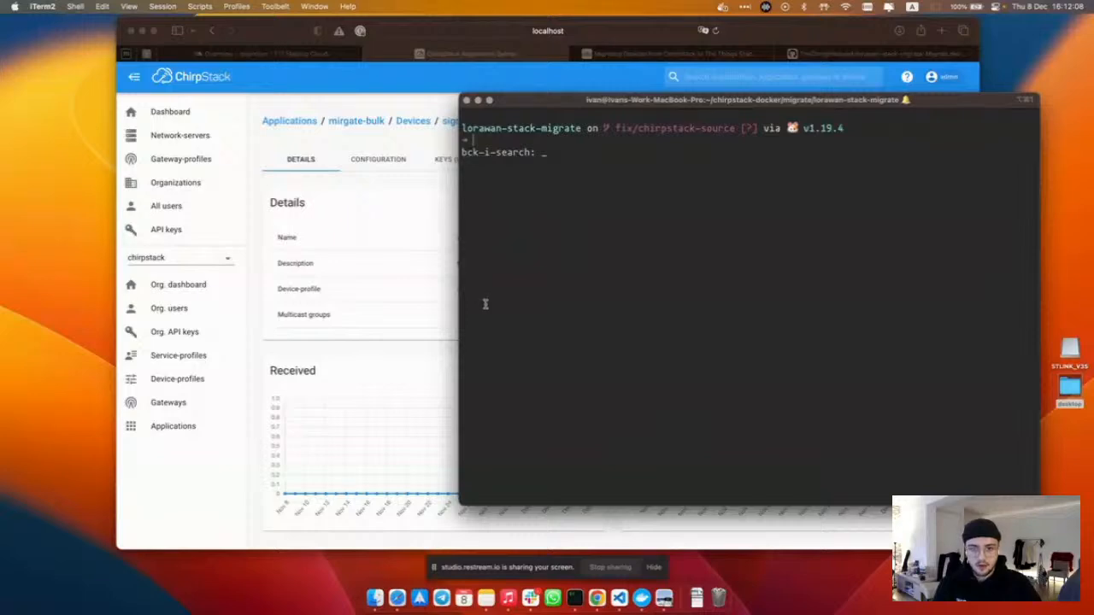
- Return to the ChirpStack migration guide in Safari and review the environment variables for configuring ttn-lw-migrate
left_click(412, 272)
left_click(675, 54)
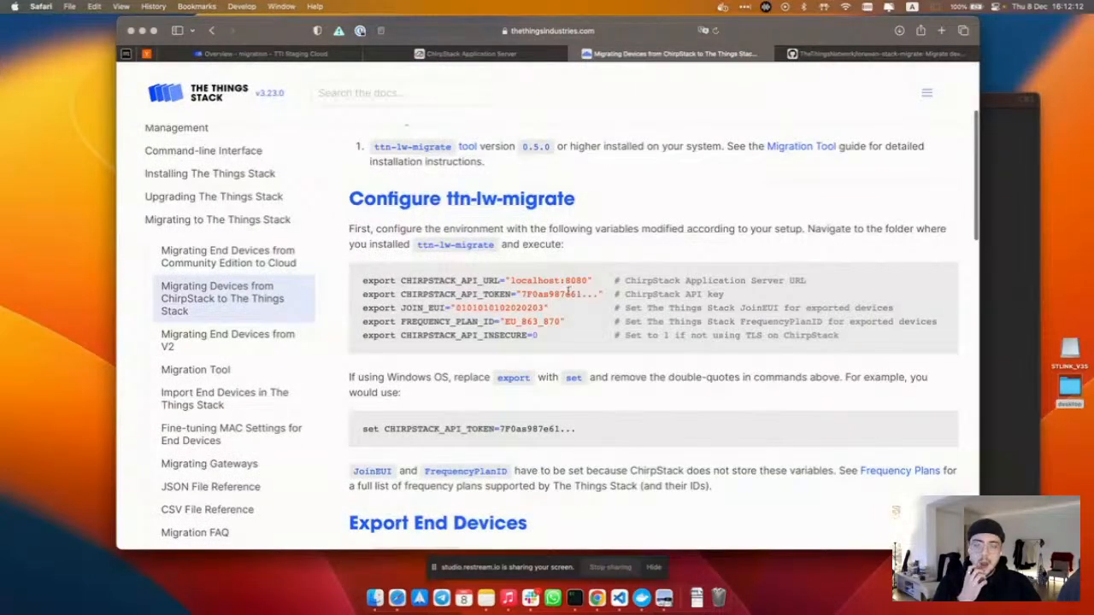
scroll(537, 359, "down", 1)
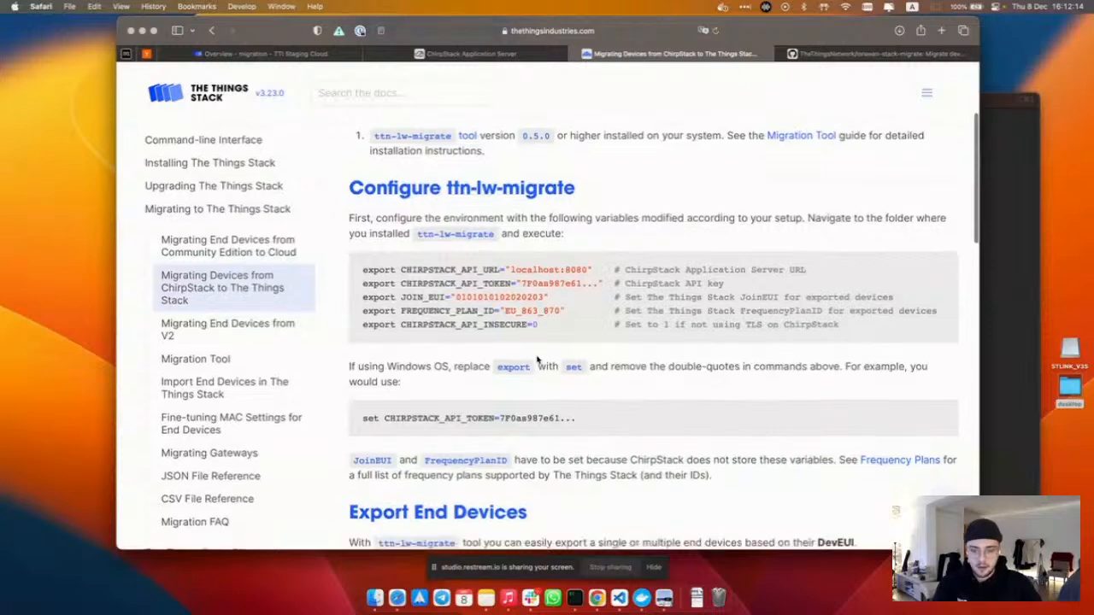
- Switch to the iTerm2 terminal, create a .env file in the lorawan-stack-migrate folder, and open it in VS Code
left_click_drag(361, 268, 591, 270)
key("super+c")
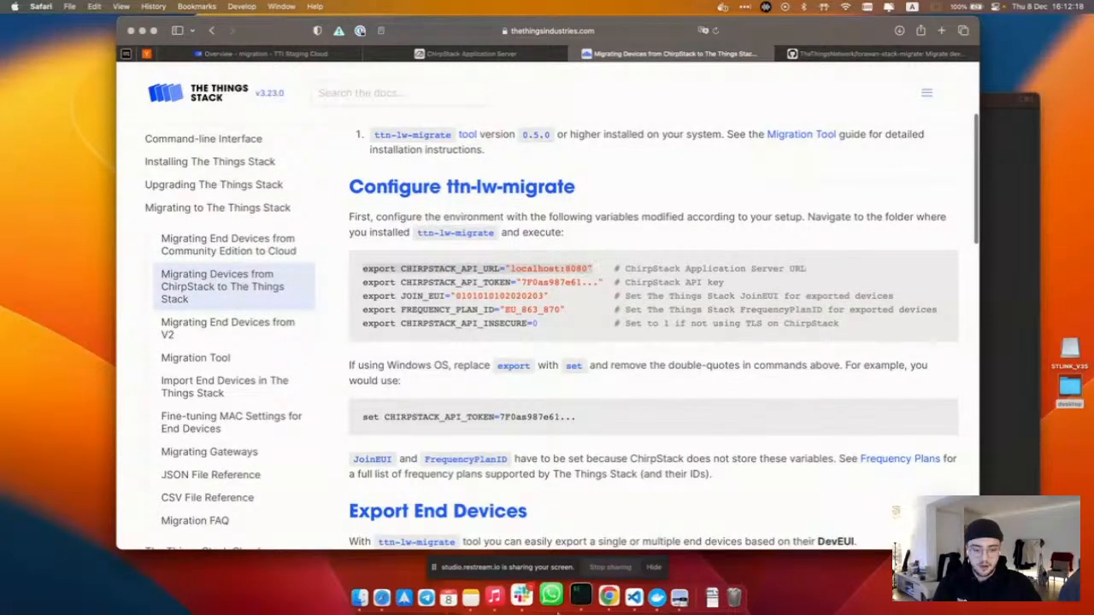
left_click(575, 598)
key("ctrl+r")
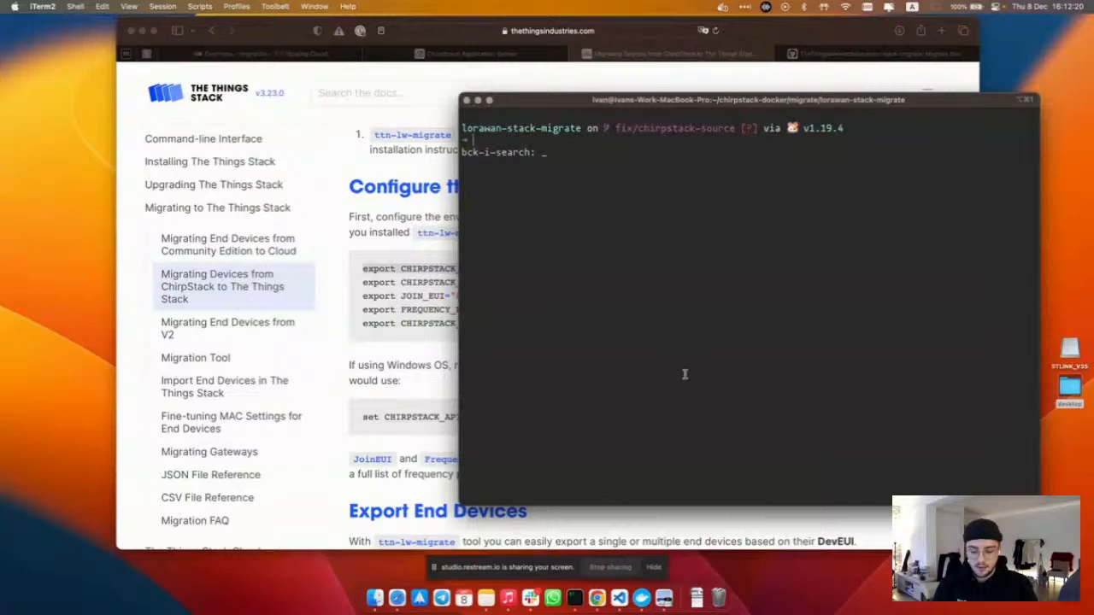
key("Escape")
type("t")
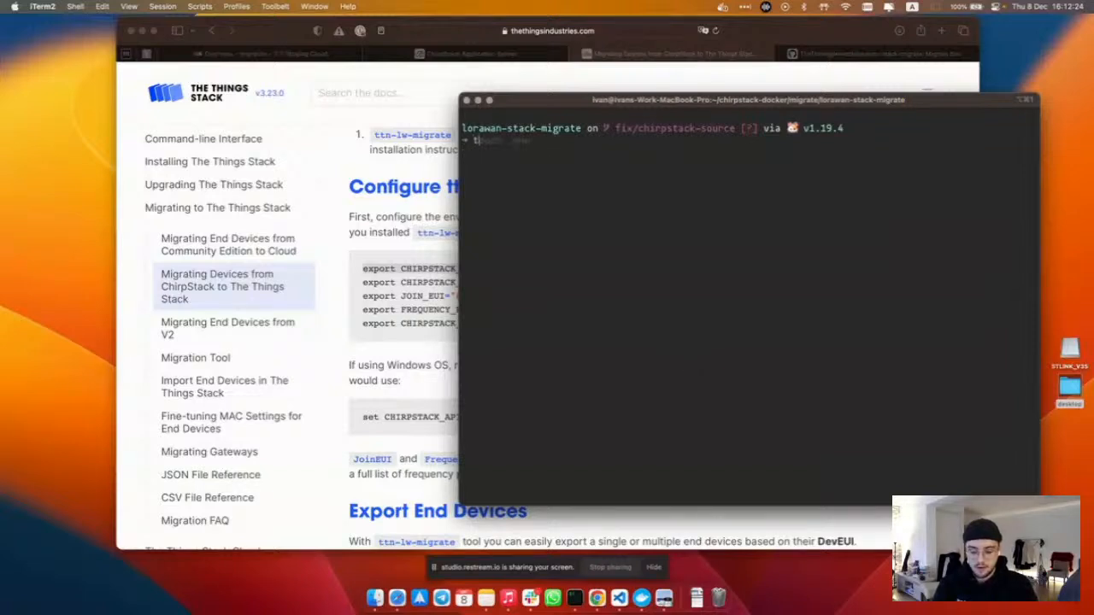
key("Right")
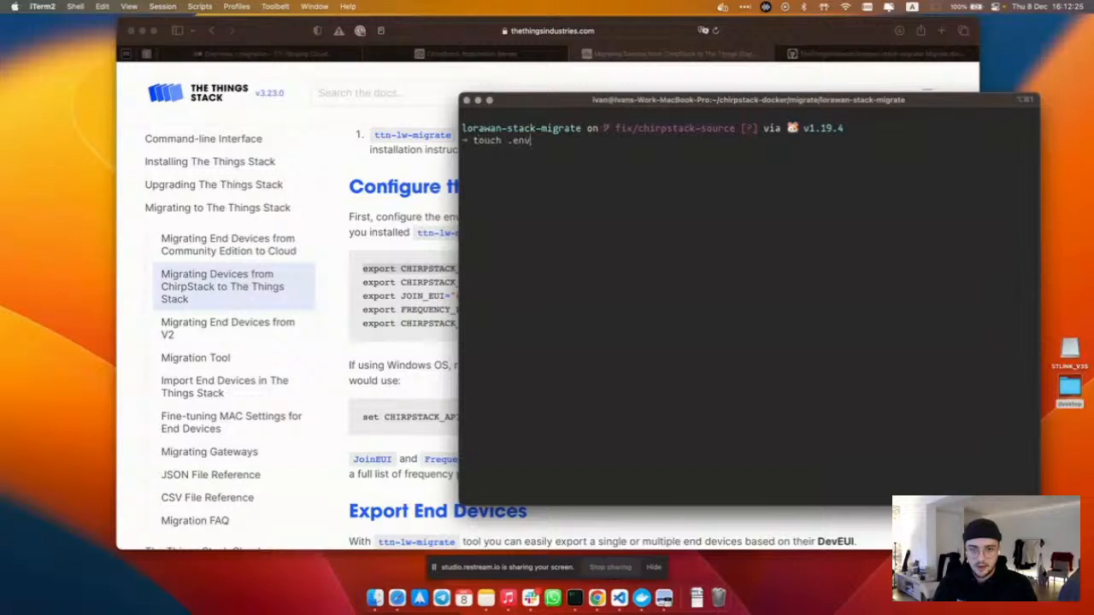
key("Return")
type("code ")
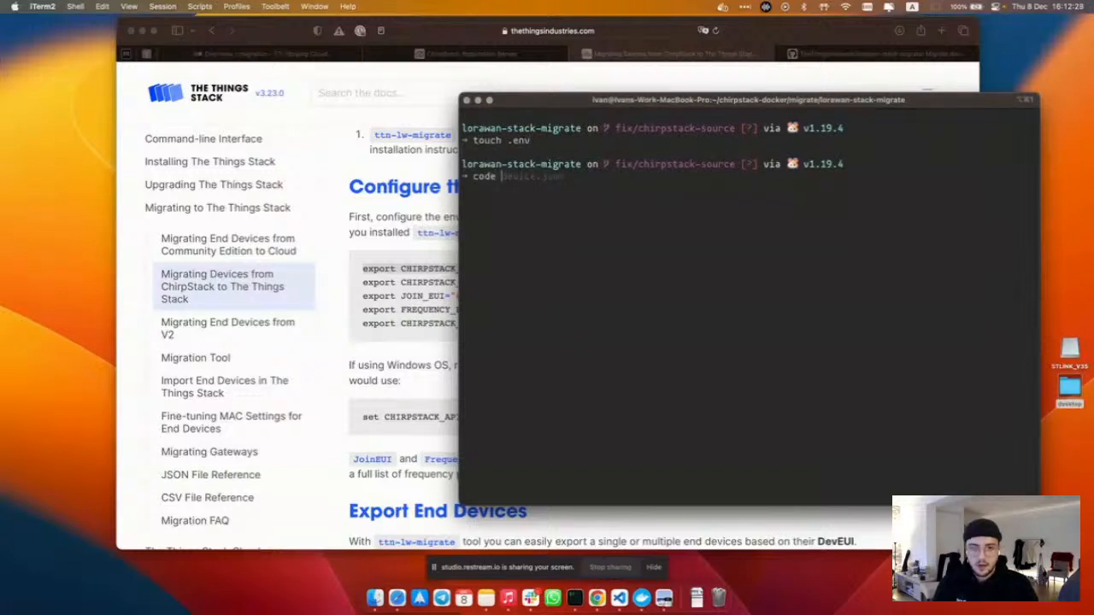
type(".env")
key("Return")
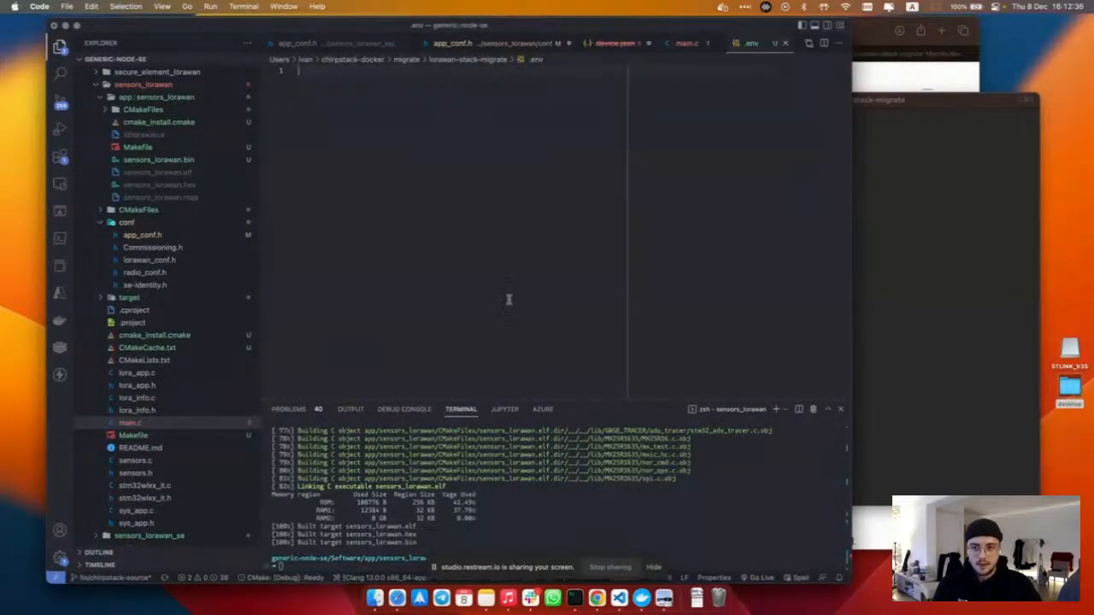
- Copy the CHIRPSTACK_API_URL export line with "localhost:8080" from the Safari guide into the .env file in VS Code
left_click(396, 598)
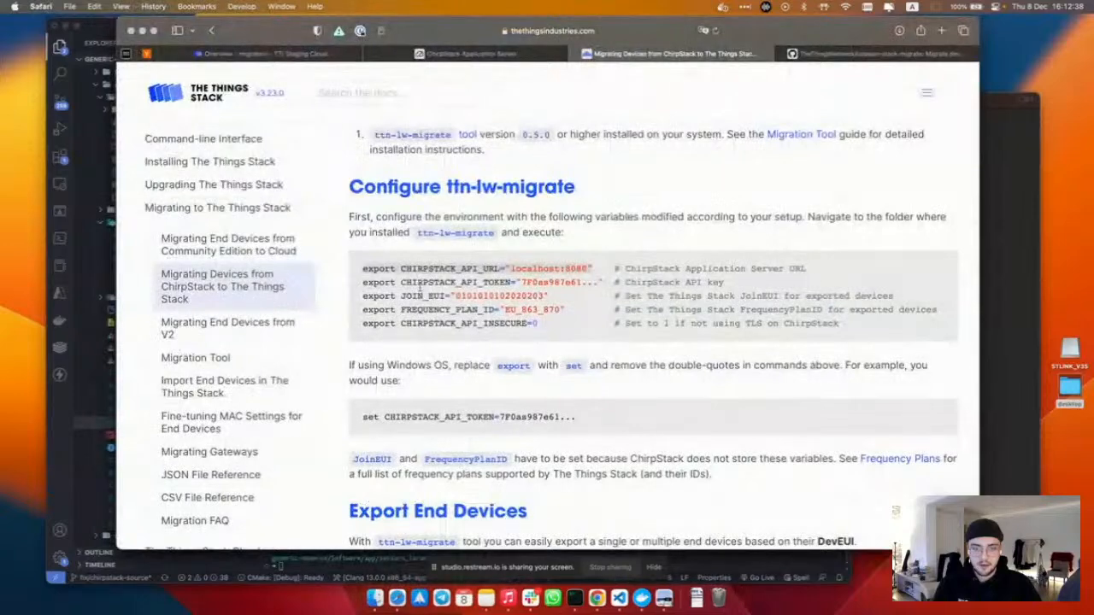
left_click_drag(363, 268, 586, 282)
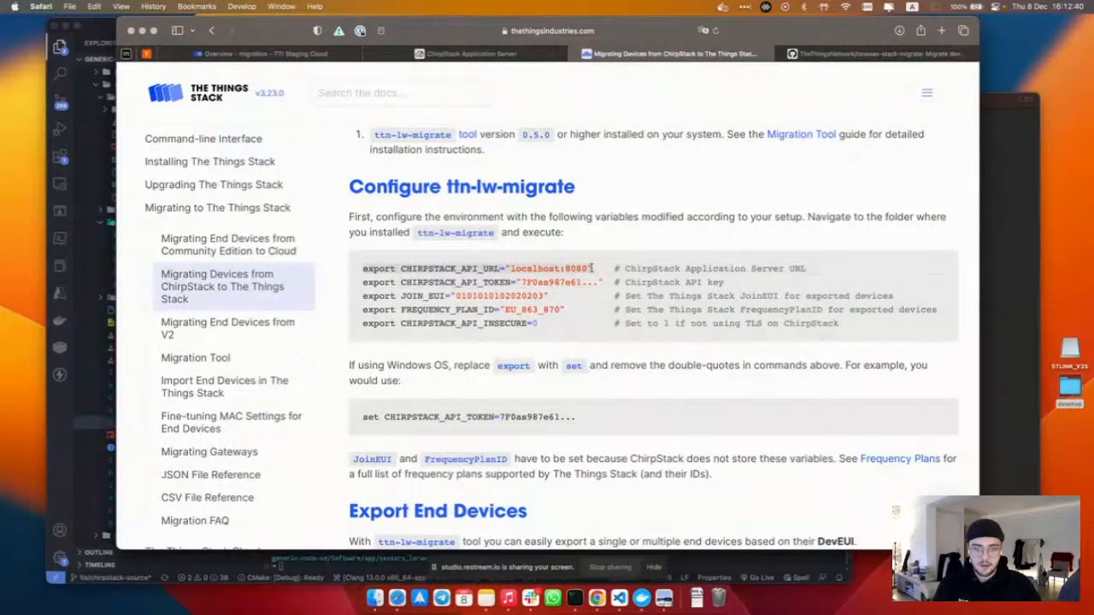
left_click(621, 596)
key("super+v")
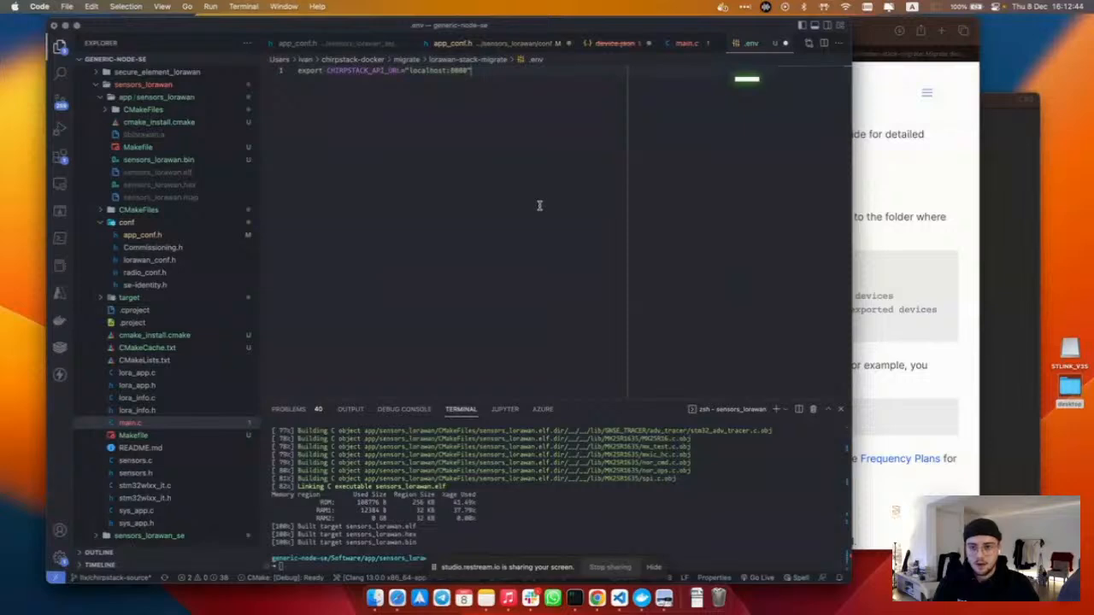
double_click(465, 71)
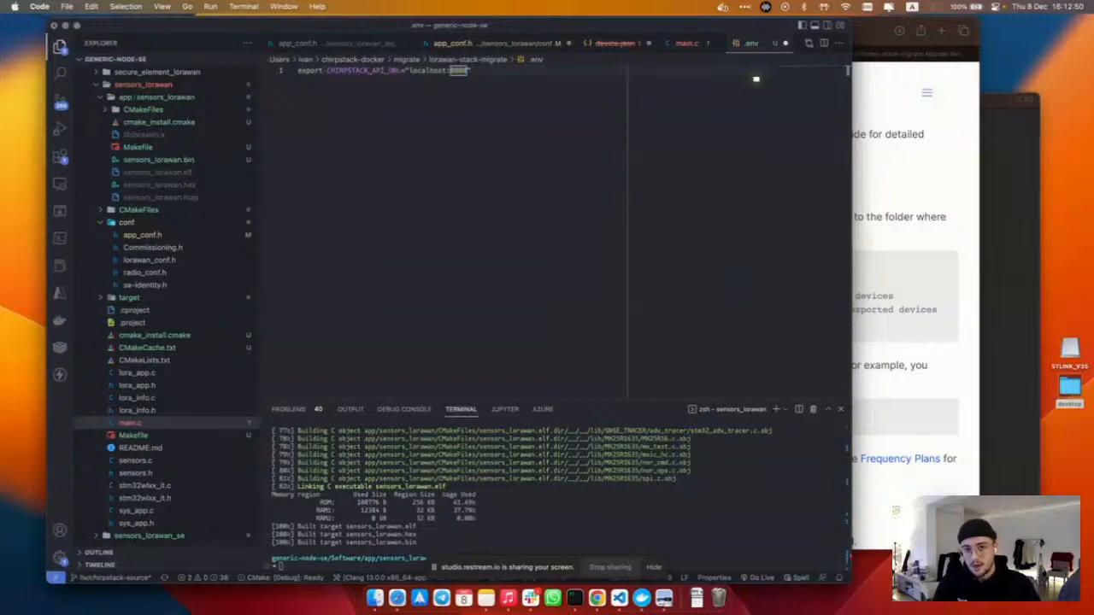
left_click(757, 79)
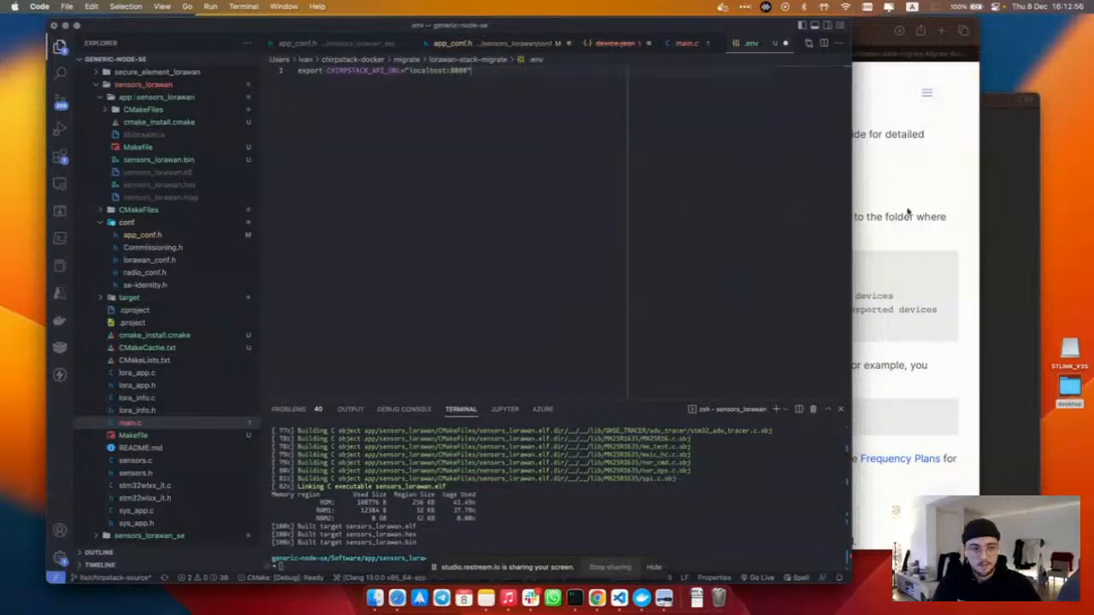
- Copy the export CHIRPSTACK_API_TOKEN= text from the Safari guide onto a second line of the .env file in VS Code
left_click(966, 205)
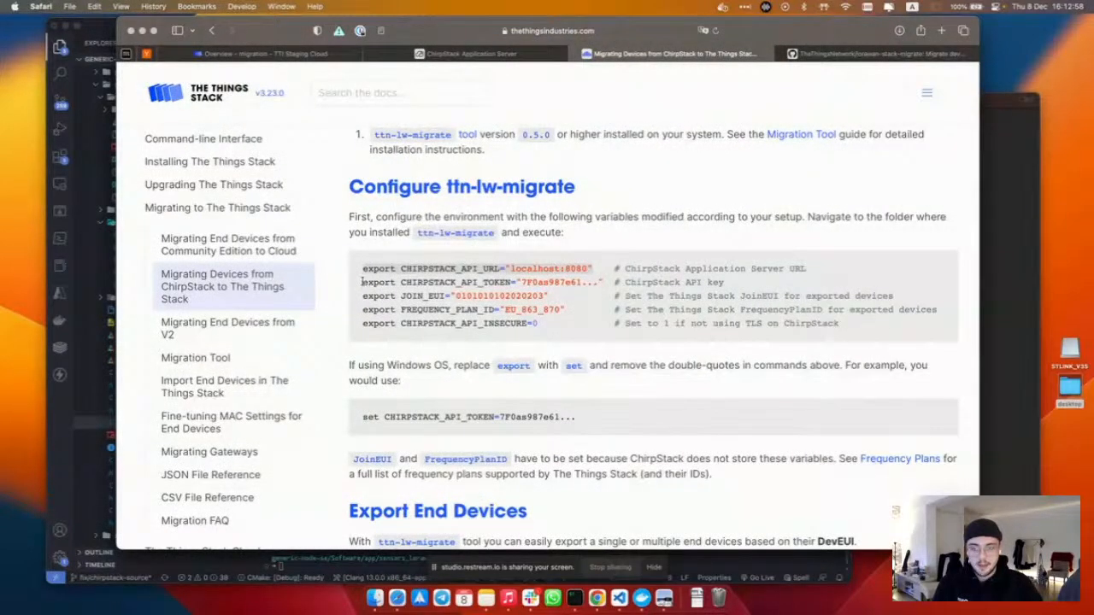
left_click_drag(362, 282, 516, 280)
key("super+c")
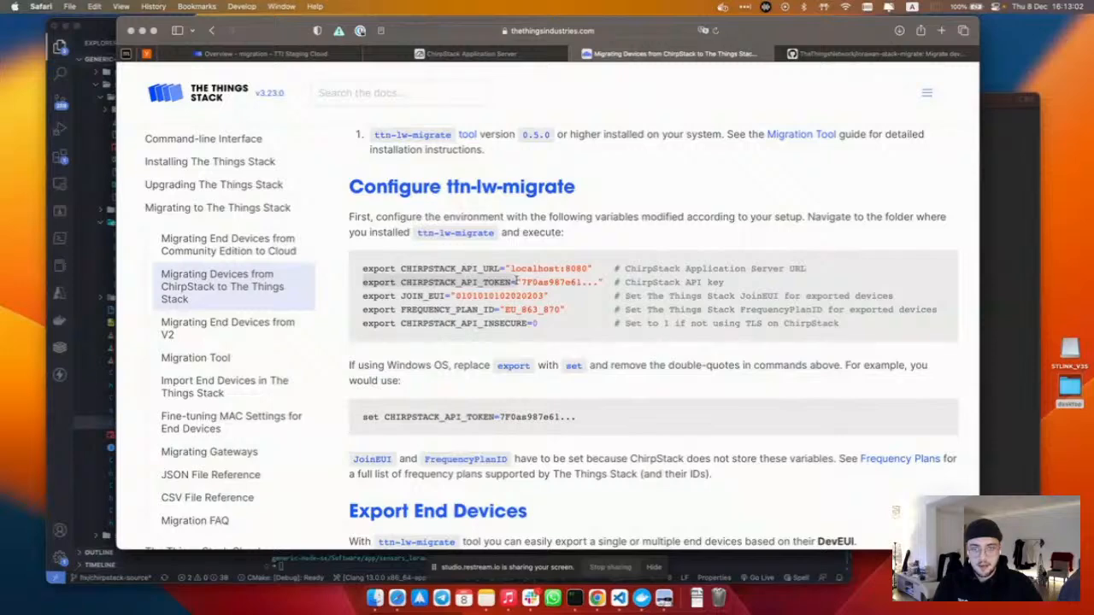
key("super+Tab")
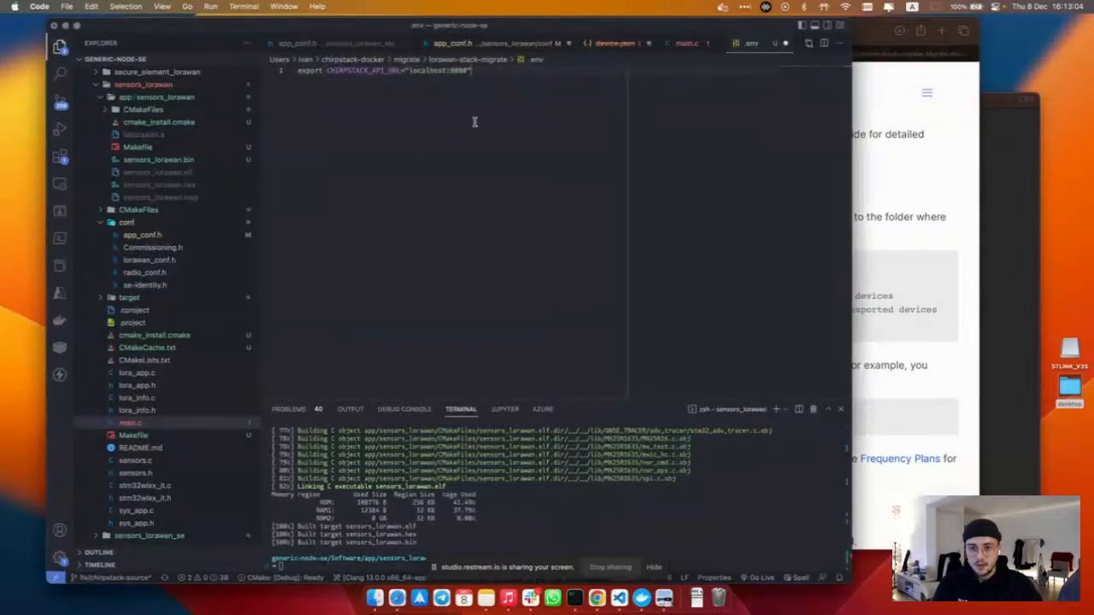
key("Return")
key("super+v")
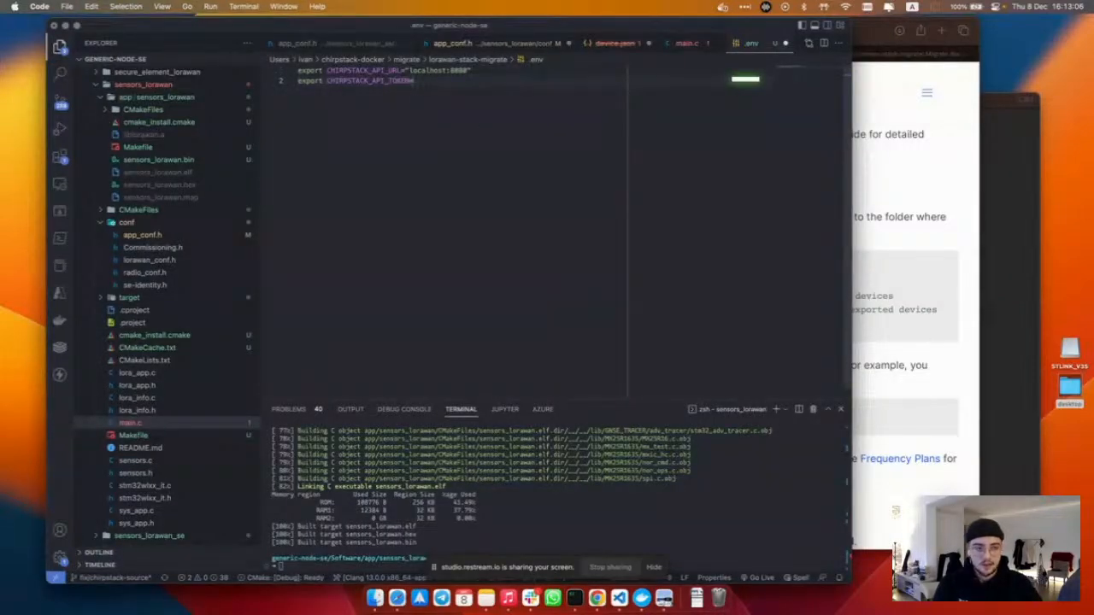
- Recall the earlier CHIRPSTACK_API_TOKEN export command by searching the iTerm2 shell history for API, and copy its token value
key("super+Tab")
left_click(464, 53)
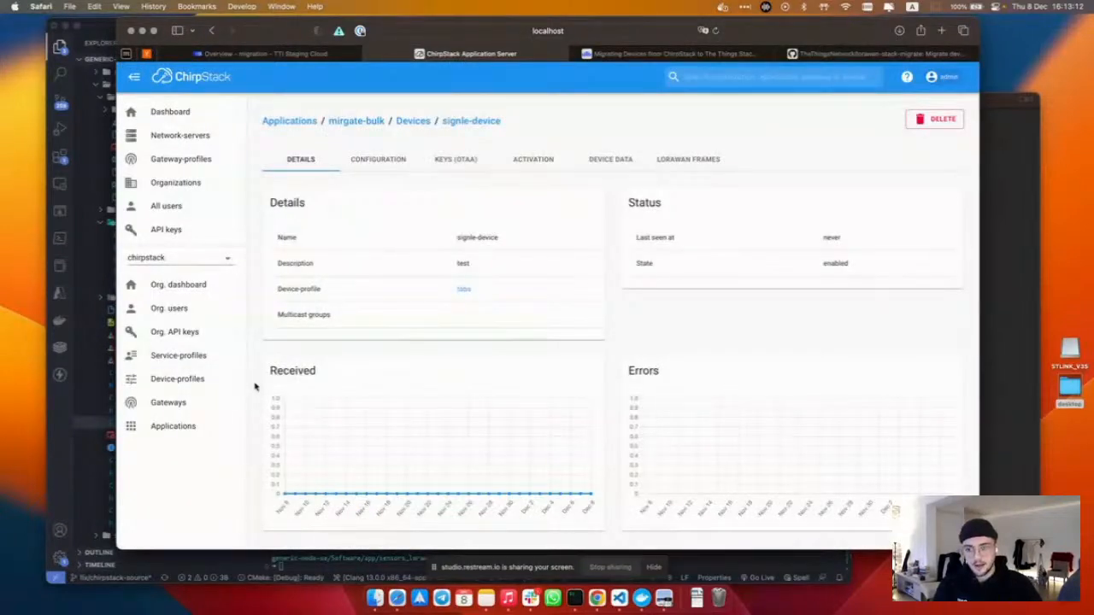
left_click(575, 598)
key("ctrl+r")
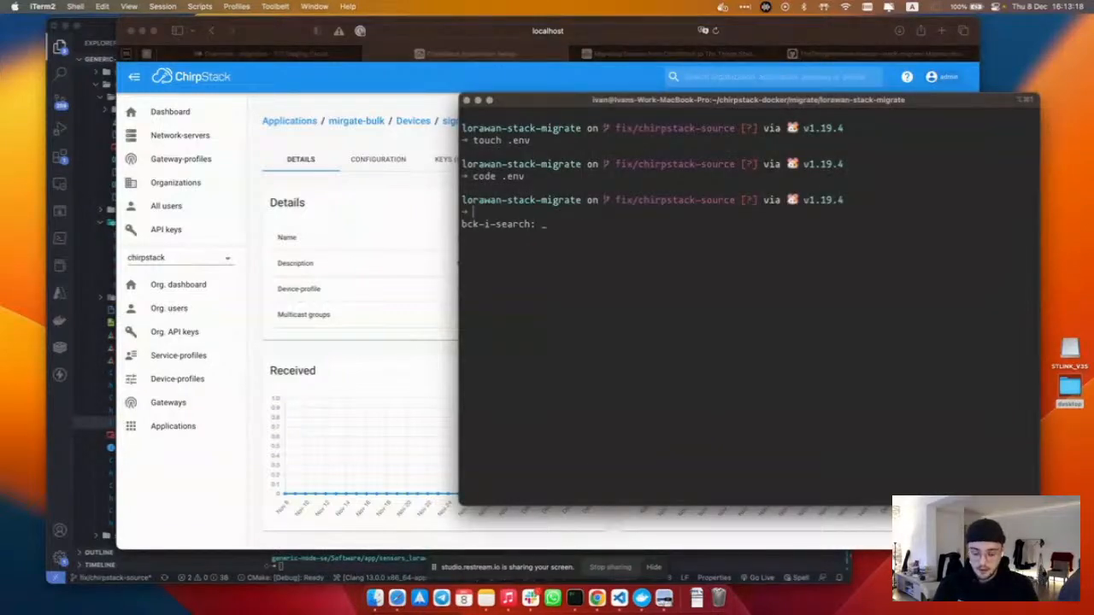
type("API")
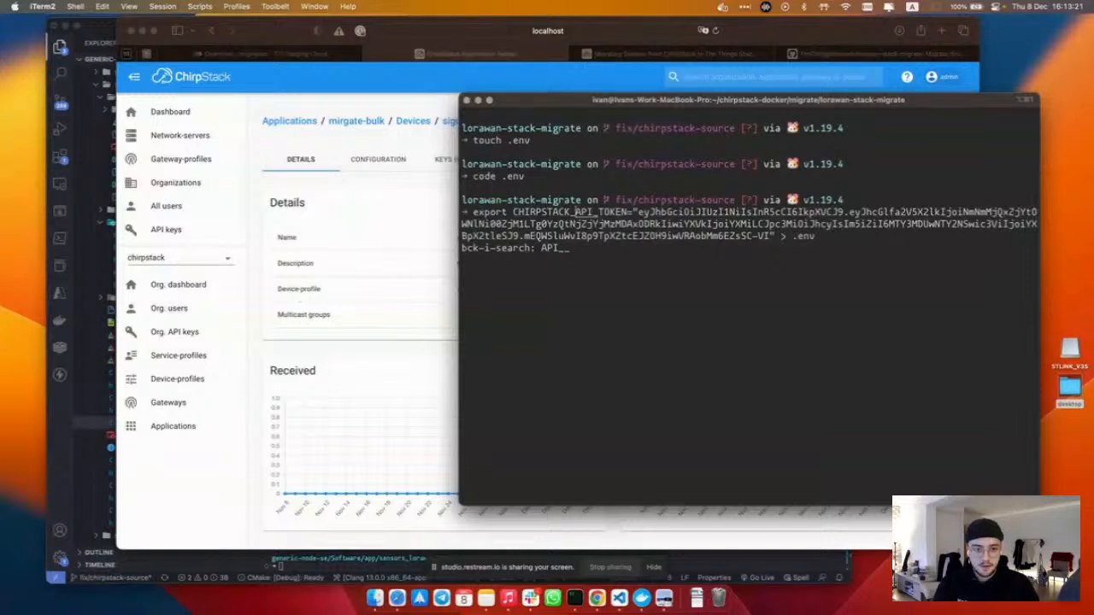
key("Right")
left_click_drag(638, 213, 767, 238)
key("super+c")
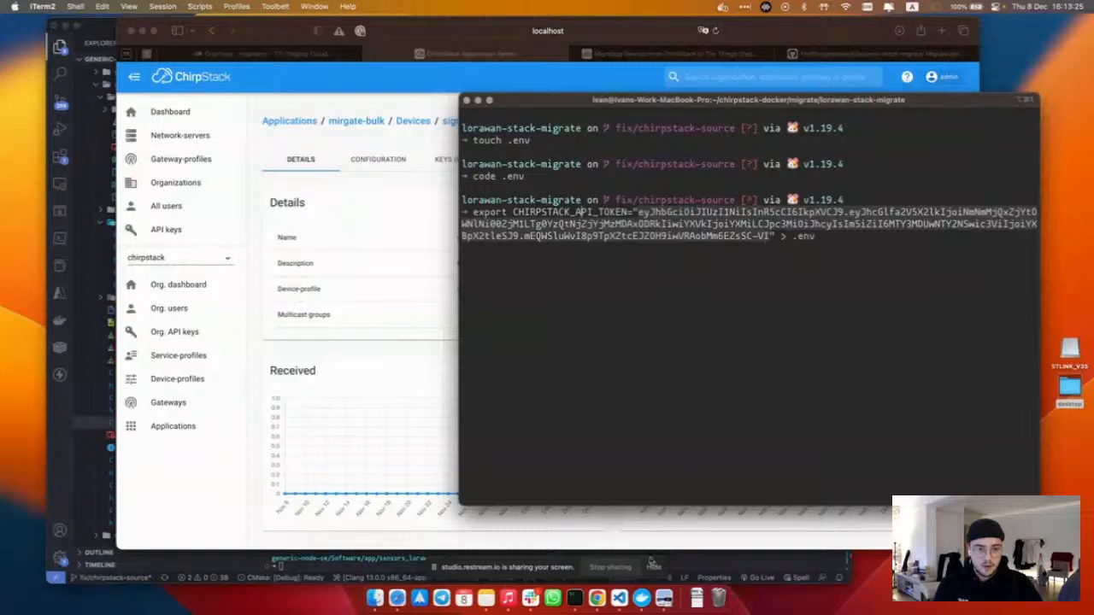
- Paste the ChirpStack API token in double quotes as the CHIRPSTACK_API_TOKEN value in the VS Code .env file
left_click(620, 598)
type("\"")
key("super+v")
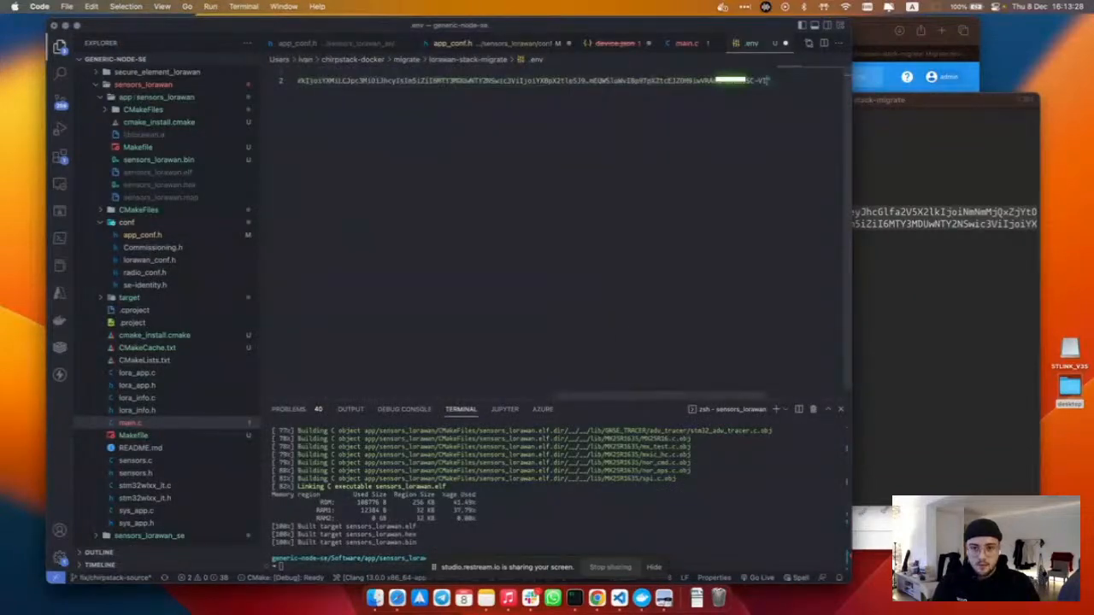
key("super+Left")
key("super+Right")
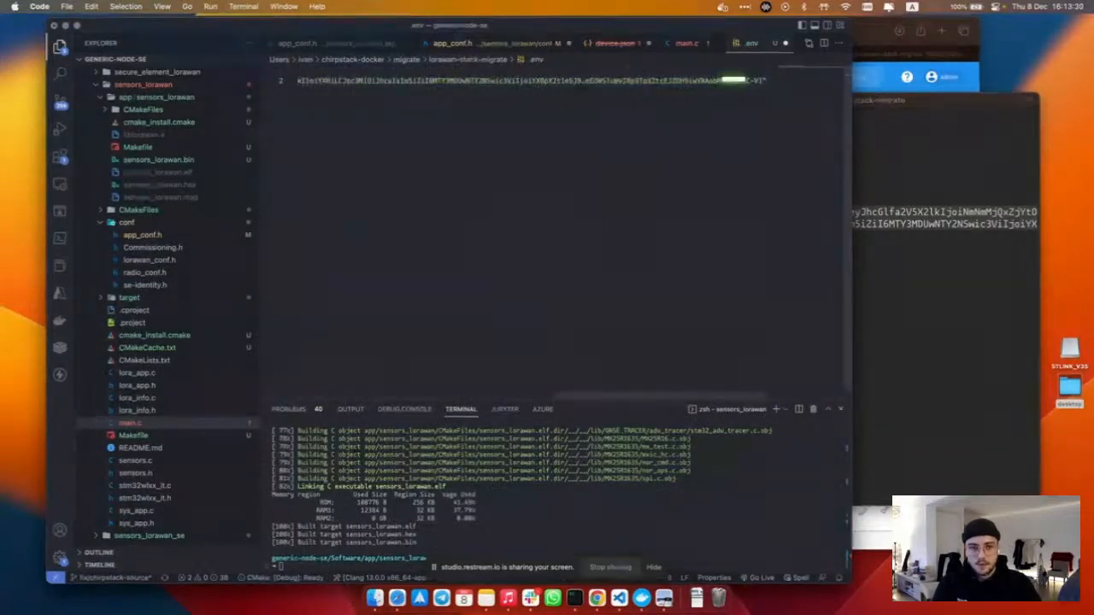
- Add a third .env line with the export FREQUENCY_PLAN_ID variable from the Safari guide, followed by an equals sign and empty double quotes
key("Return")
left_click(397, 599)
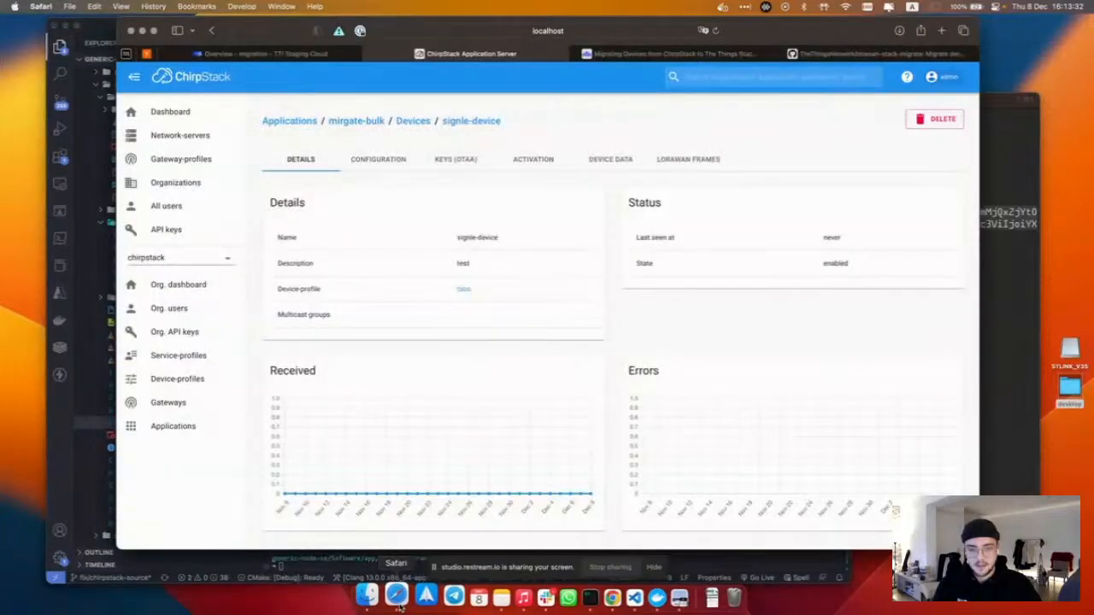
left_click(648, 51)
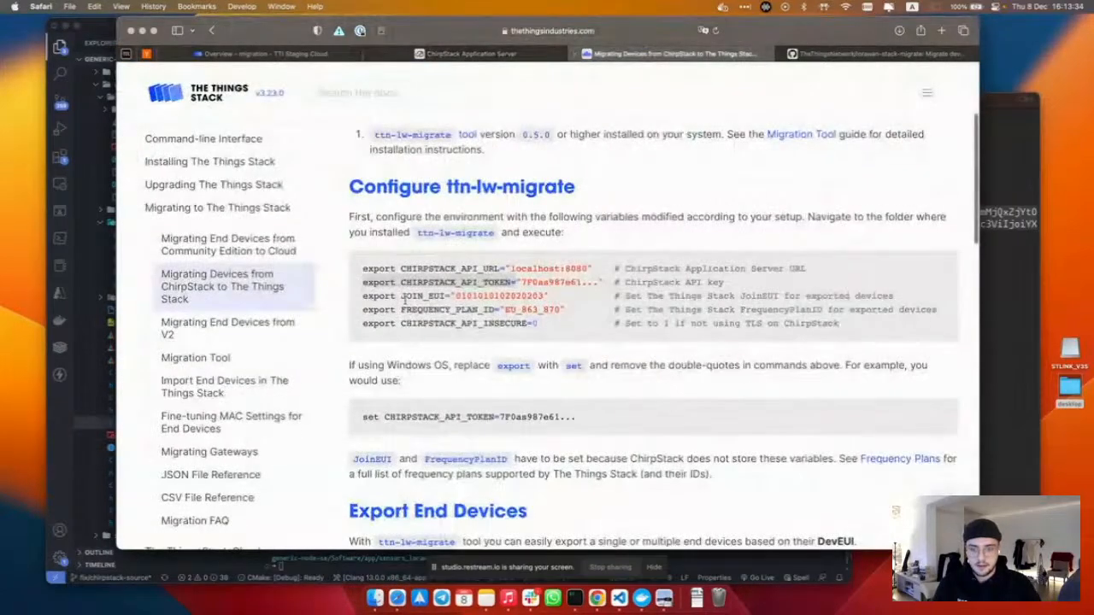
left_click_drag(362, 309, 495, 310)
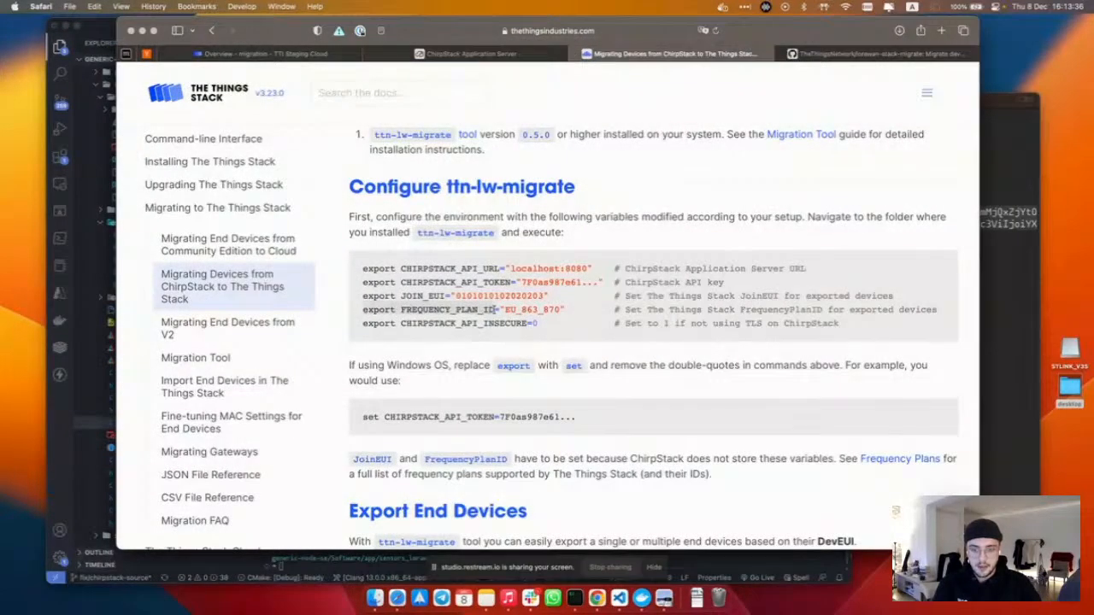
key("super+c")
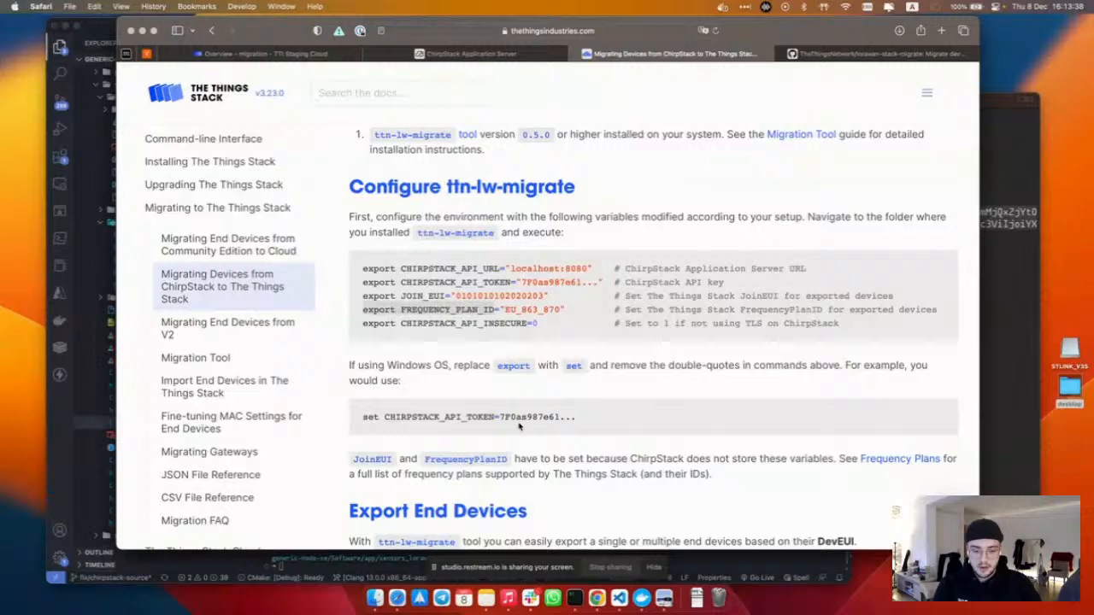
left_click(619, 598)
key("super+v")
type("=\"")
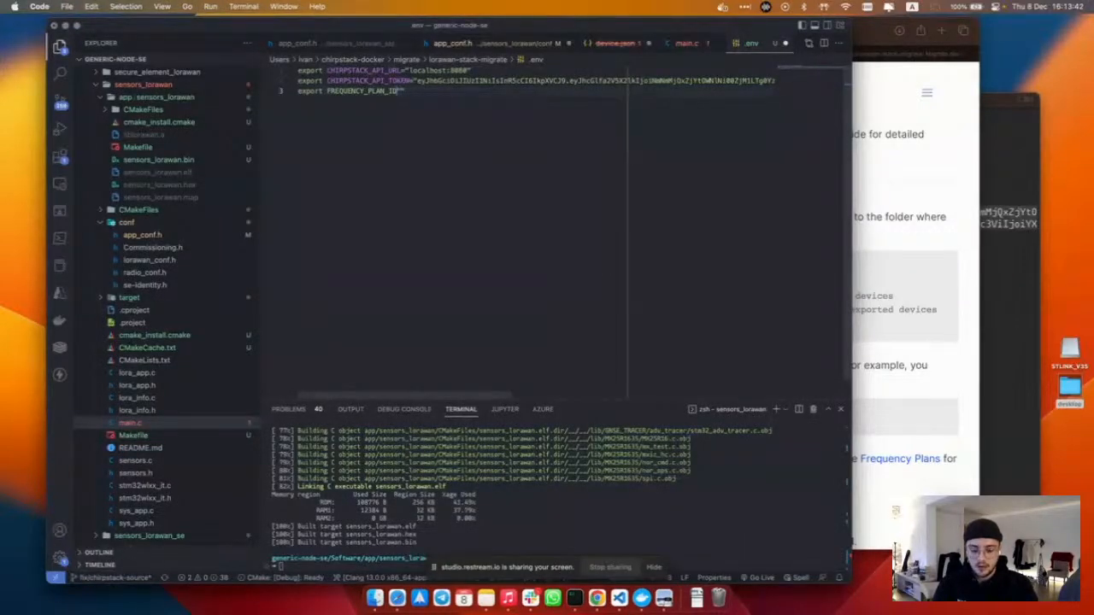
- Copy EU_863_870 from the Safari guide and set it as the FREQUENCY_PLAN_ID value in the VS Code .env file
left_click(887, 235)
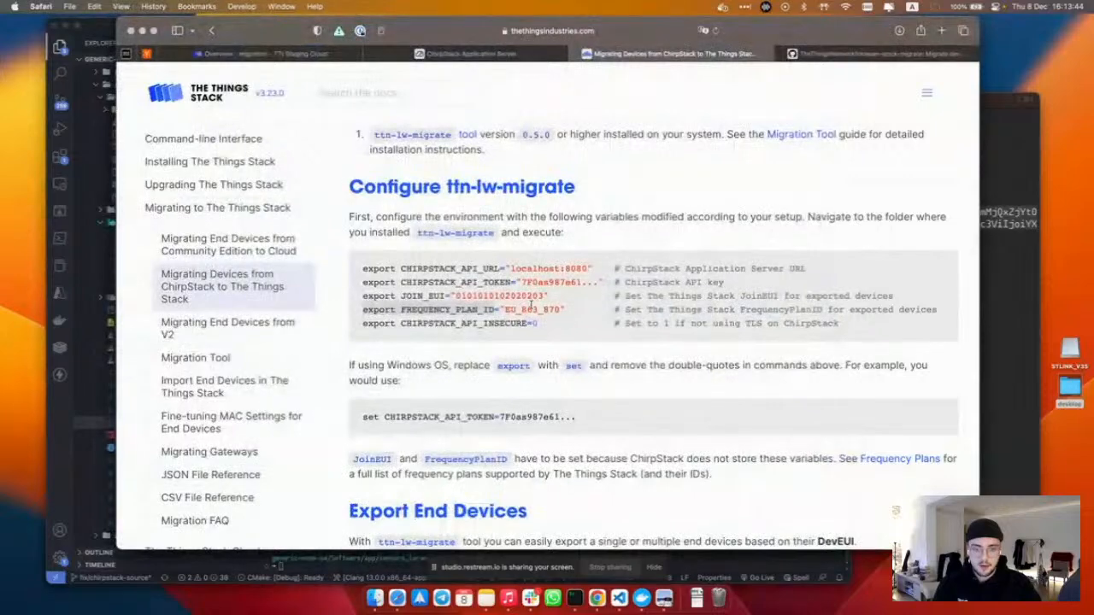
double_click(531, 310)
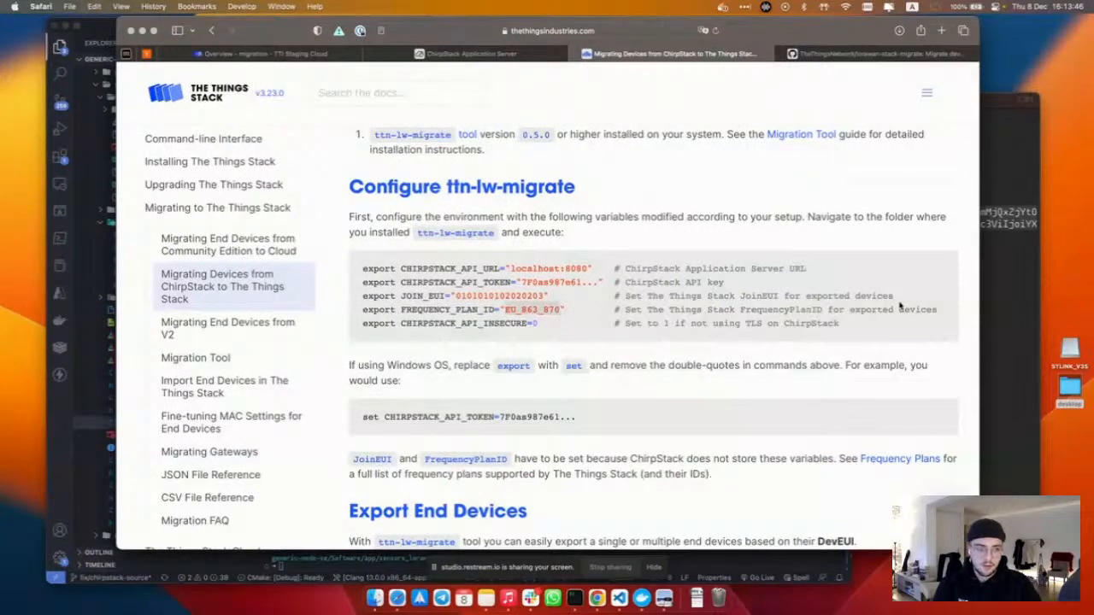
left_click(620, 598)
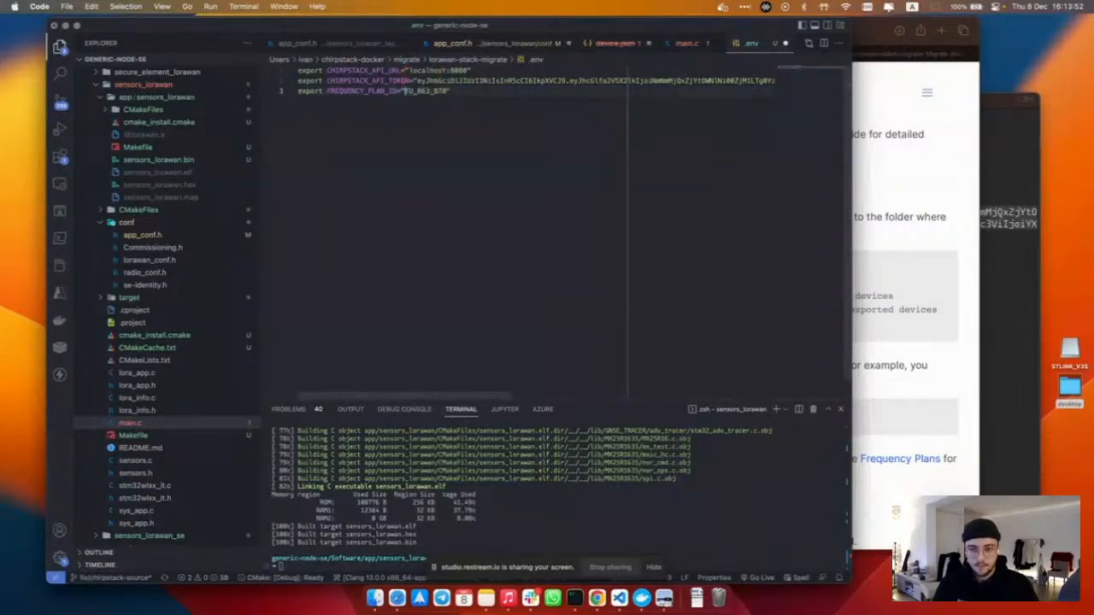
- Add the CHIRPSTACK_API_INSECURE export line from the Safari guide to the .env file, set it to 1, and save the file
key("super+Tab")
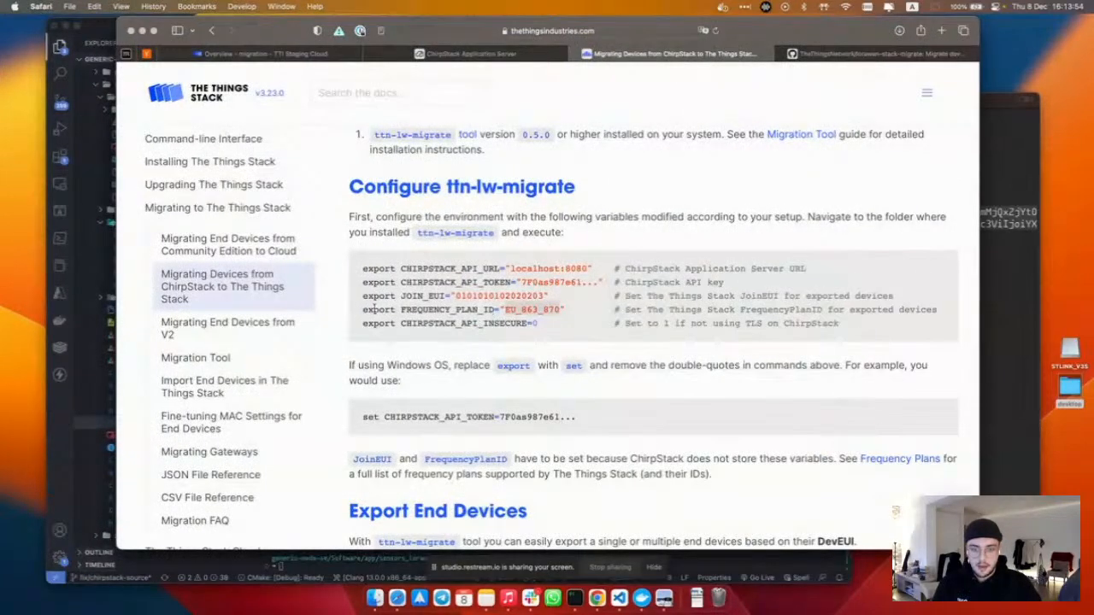
left_click_drag(361, 325, 538, 323)
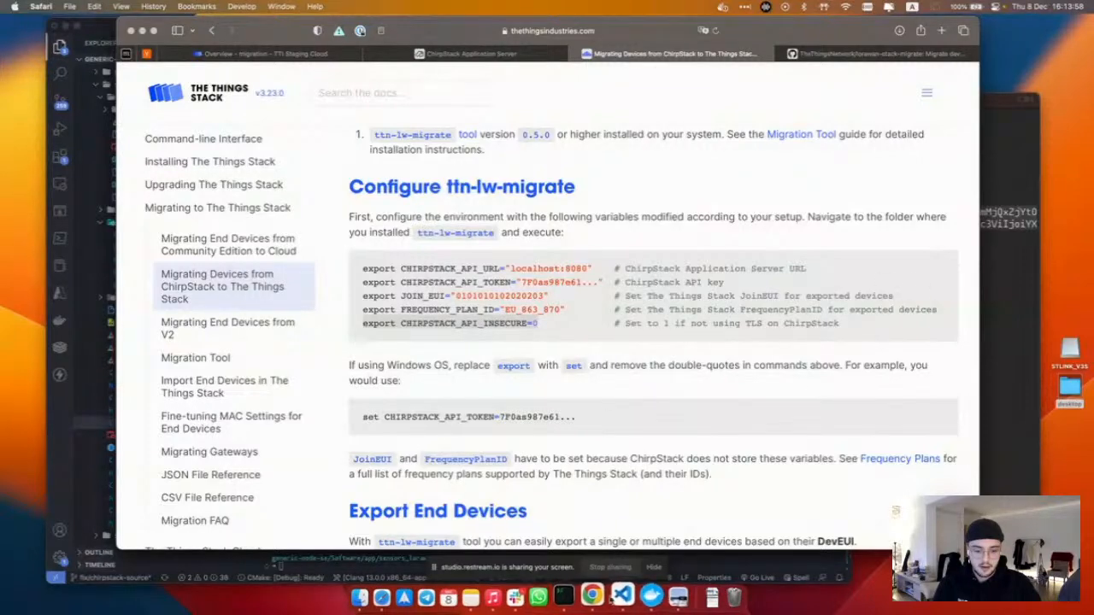
left_click(631, 597)
key("Return")
key("super+v")
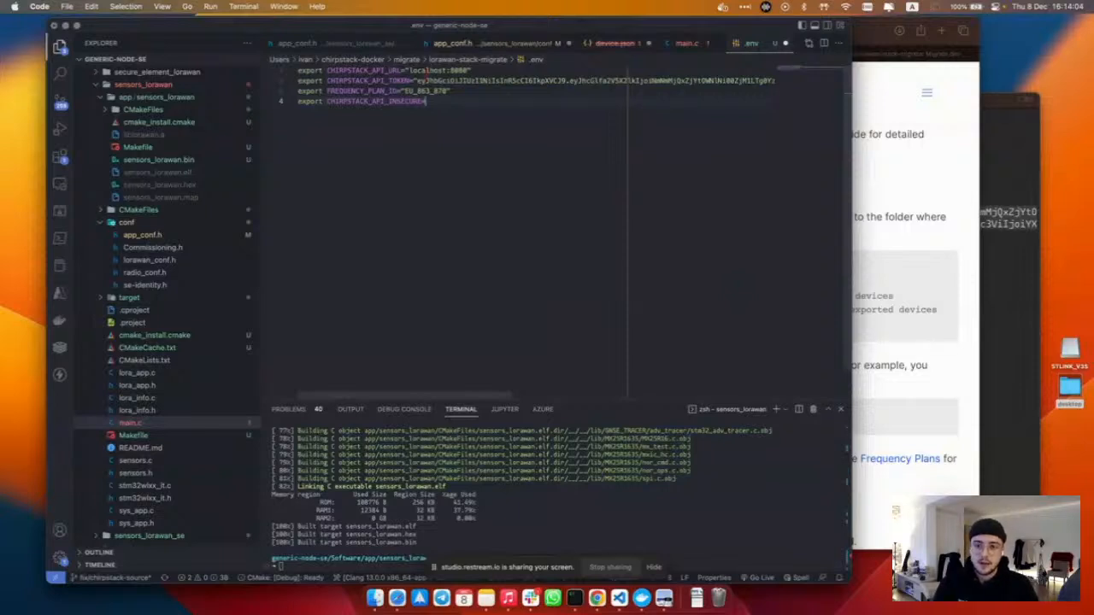
type("1")
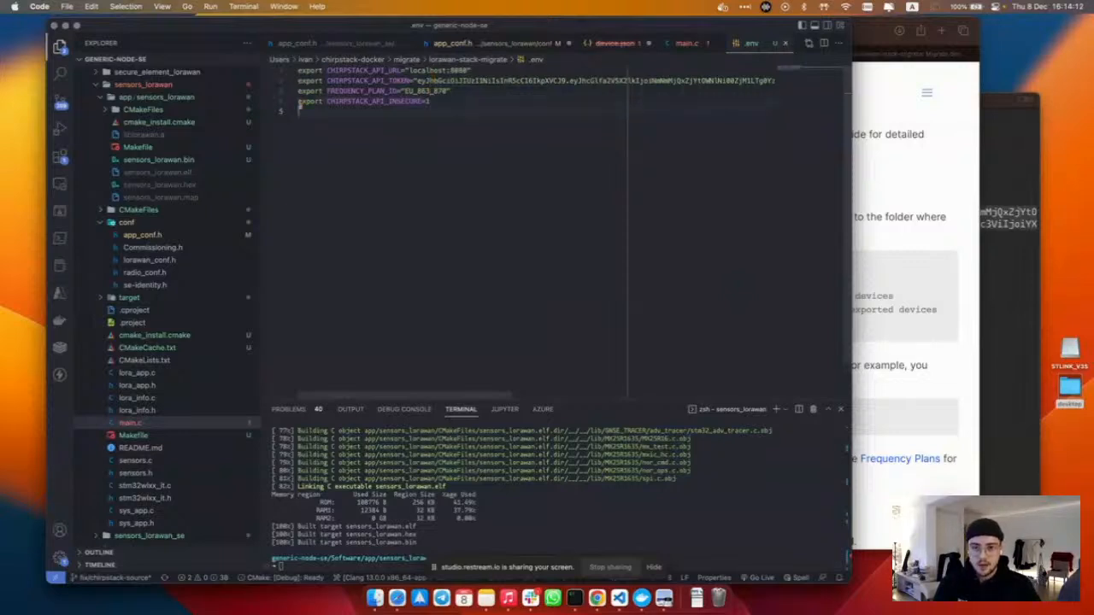
key("Return")
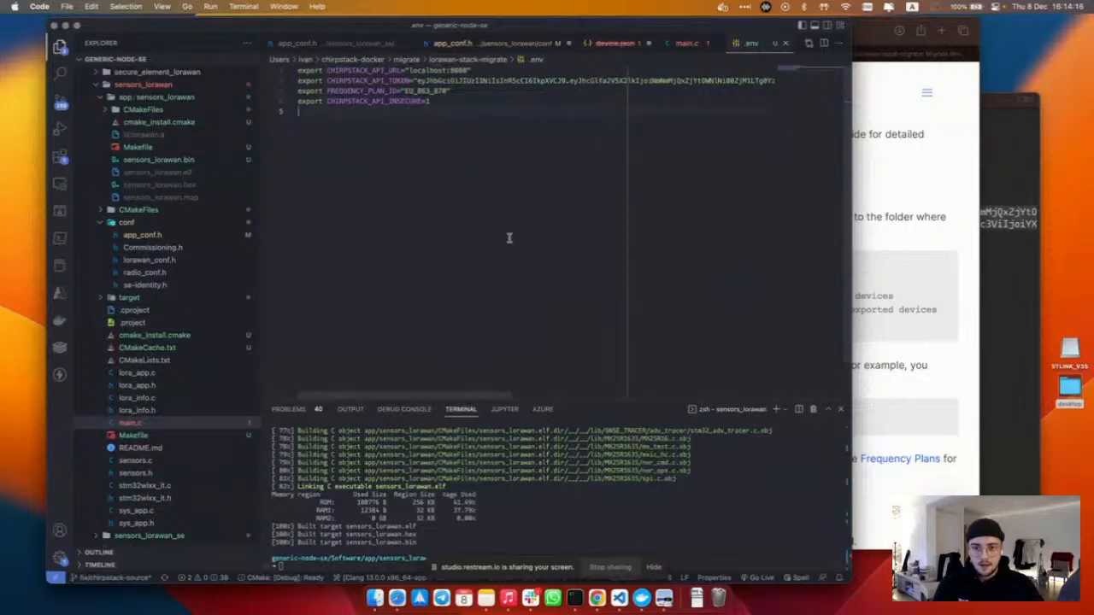
- Switch to iTerm2, clear the terminal, and load the environment variables with source .env
left_click(574, 598)
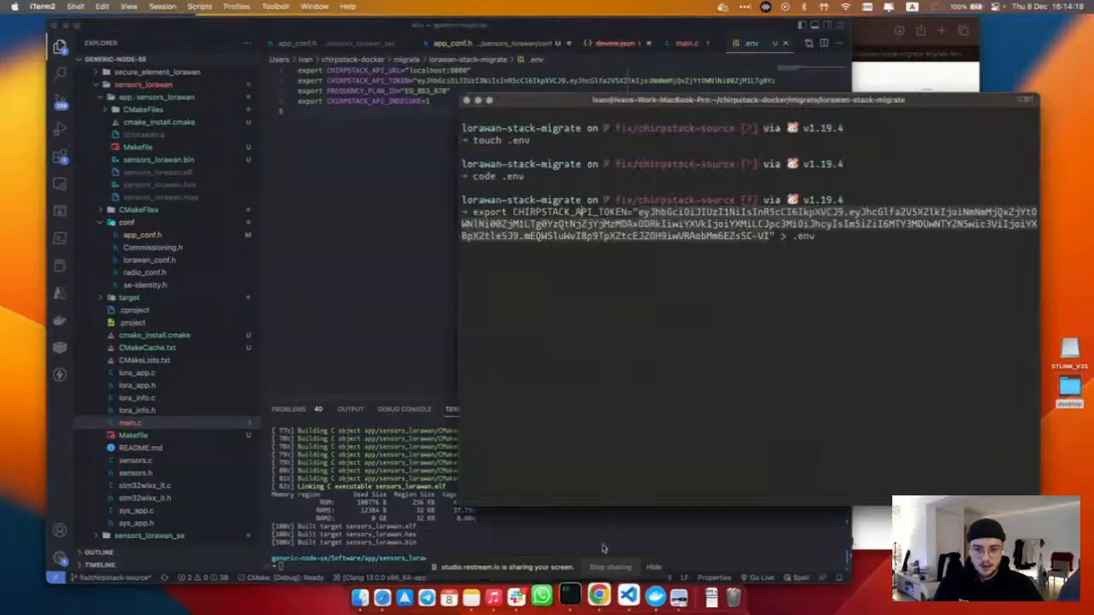
type("clear")
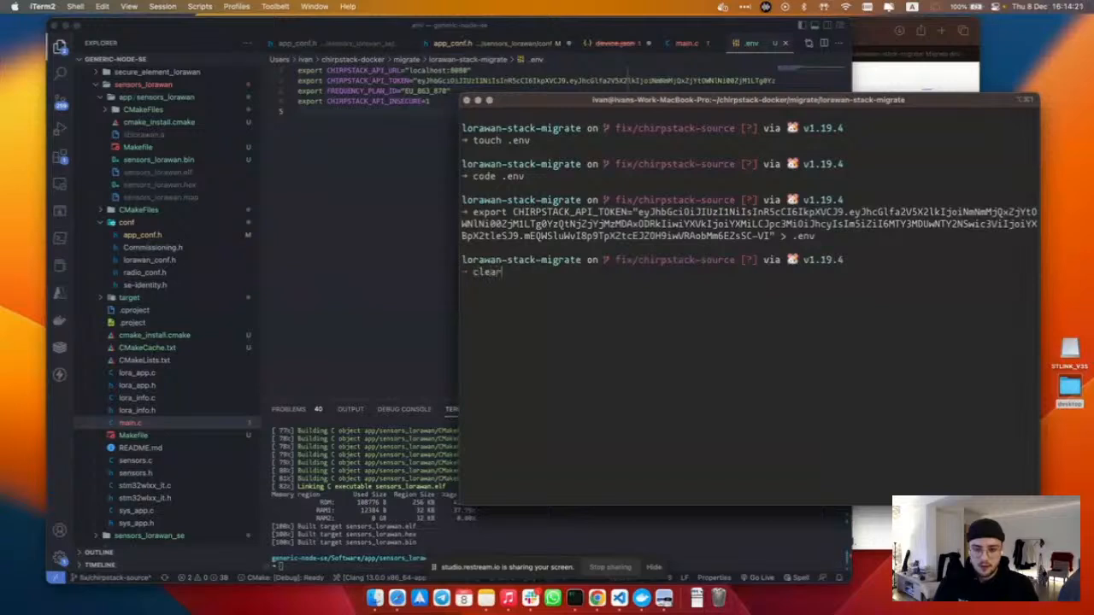
key("Return")
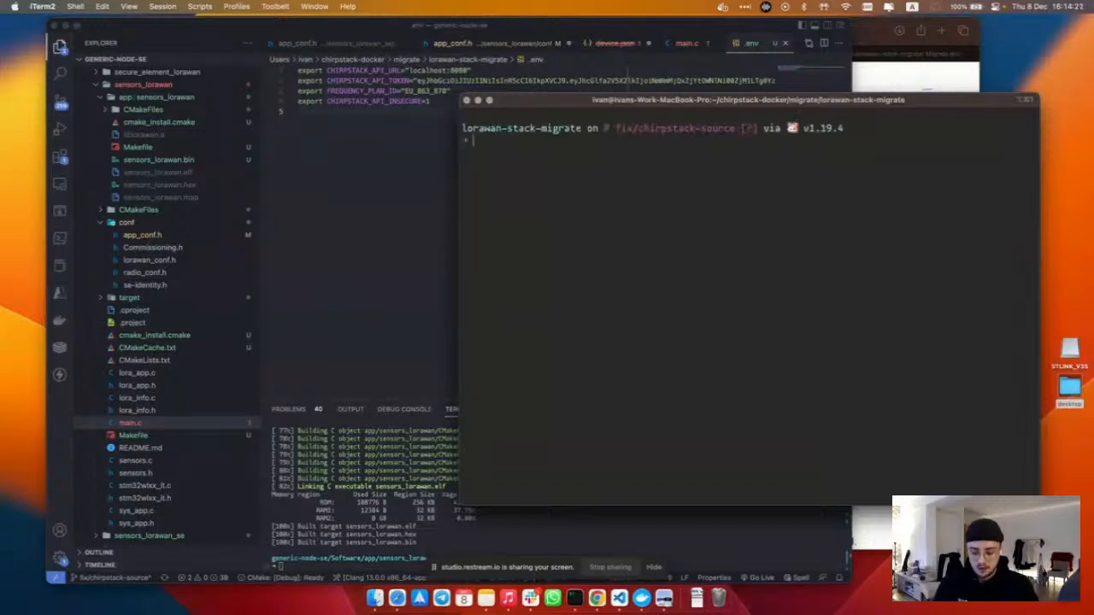
type("source .env")
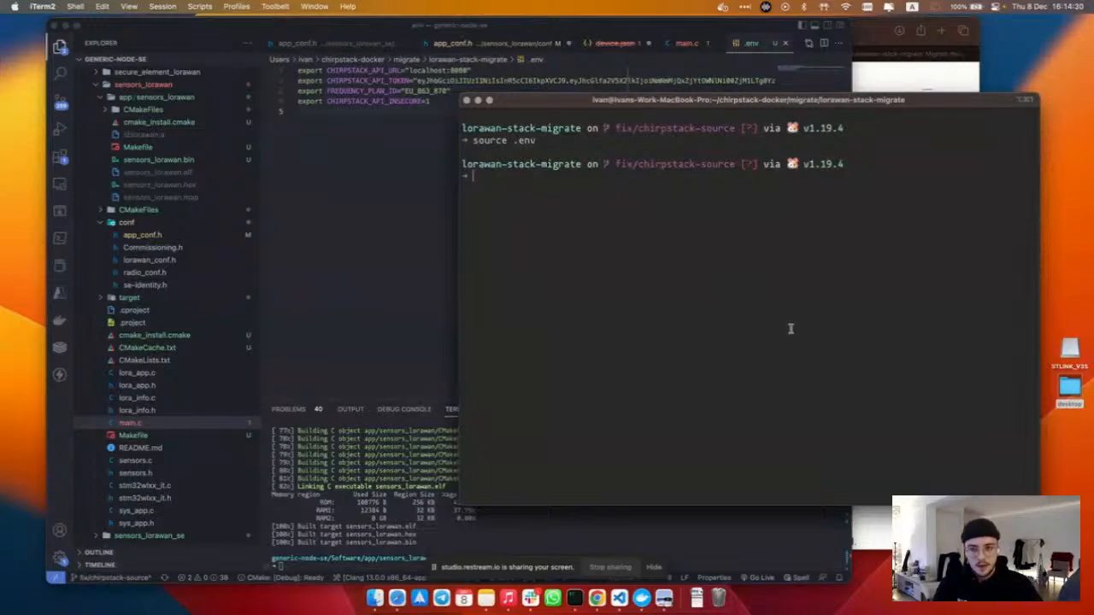
- Copy the single-device ttn-lw-migrate export command from the Safari guide, paste it at the iTerm2 prompt, and prefix it with ./
left_click(904, 84)
scroll(601, 233, "down", 2)
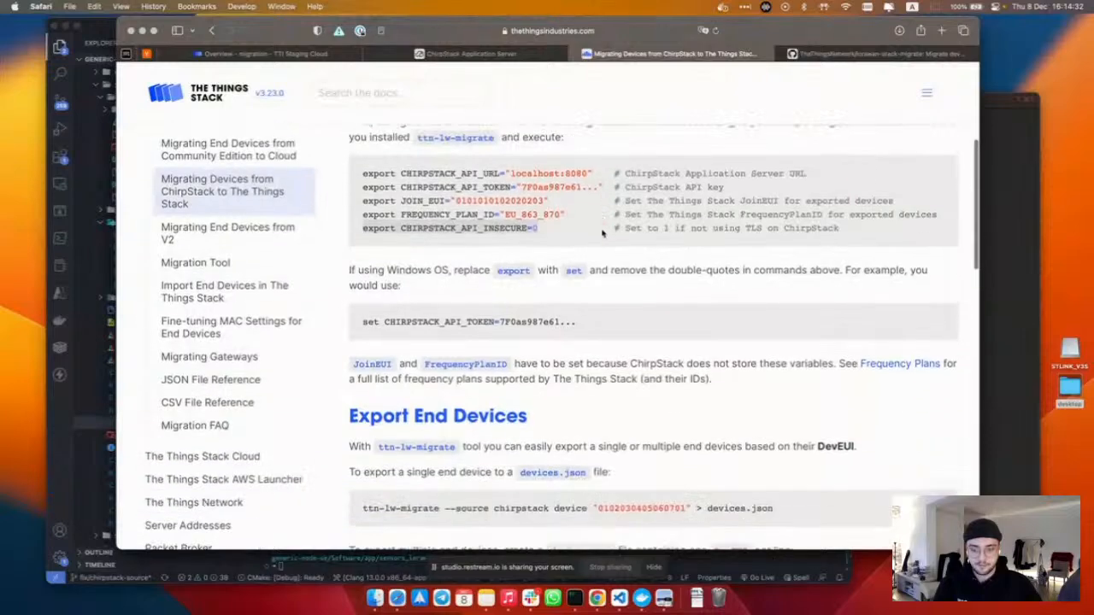
scroll(602, 232, "down", 5)
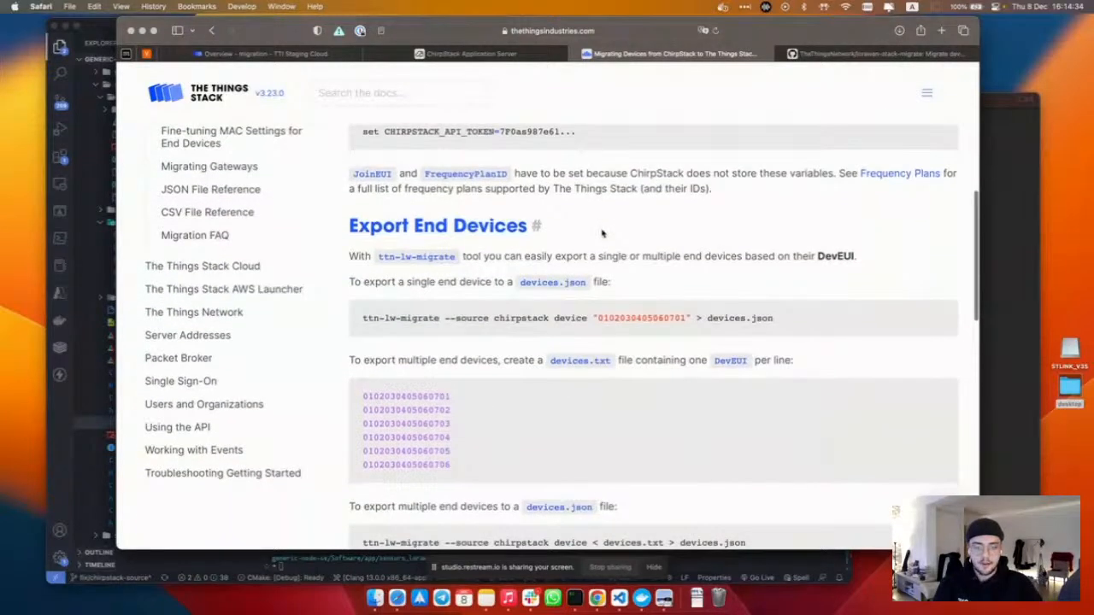
scroll(601, 233, "down", 2)
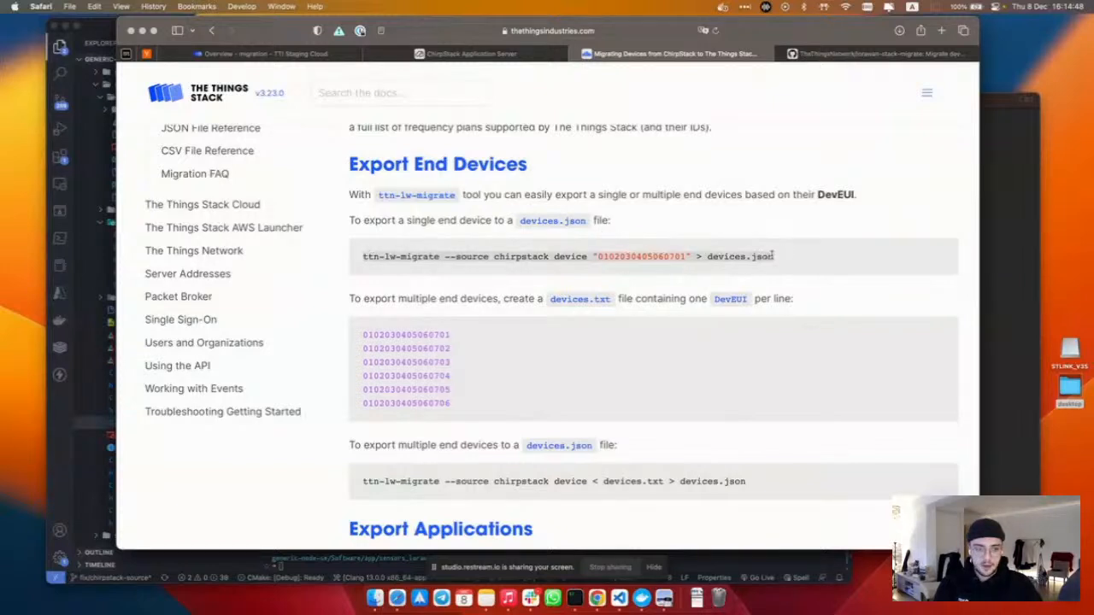
left_click(1004, 245)
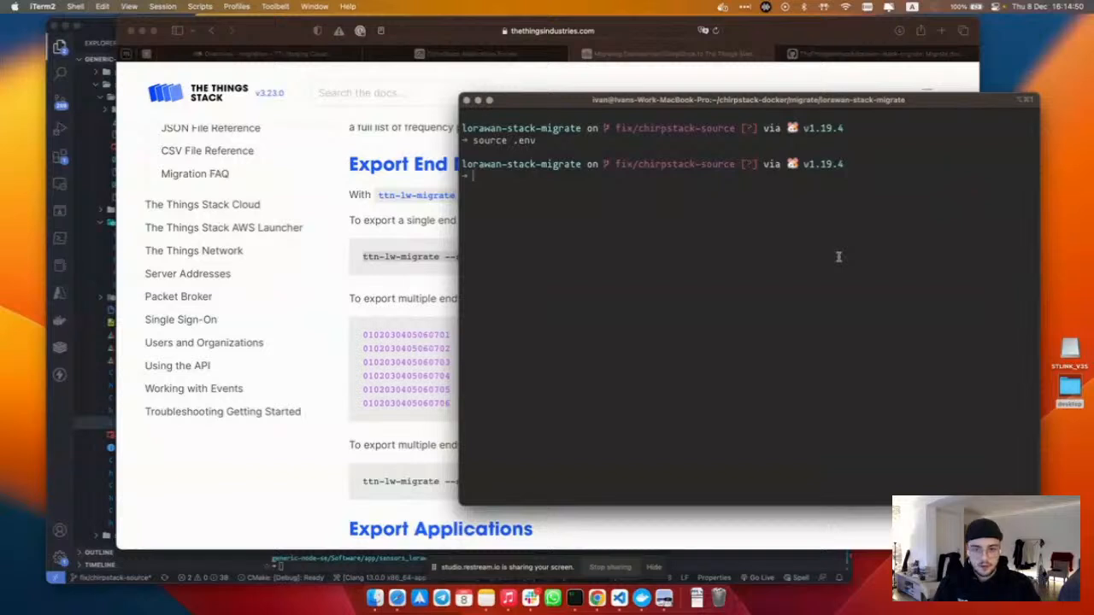
left_click(350, 298)
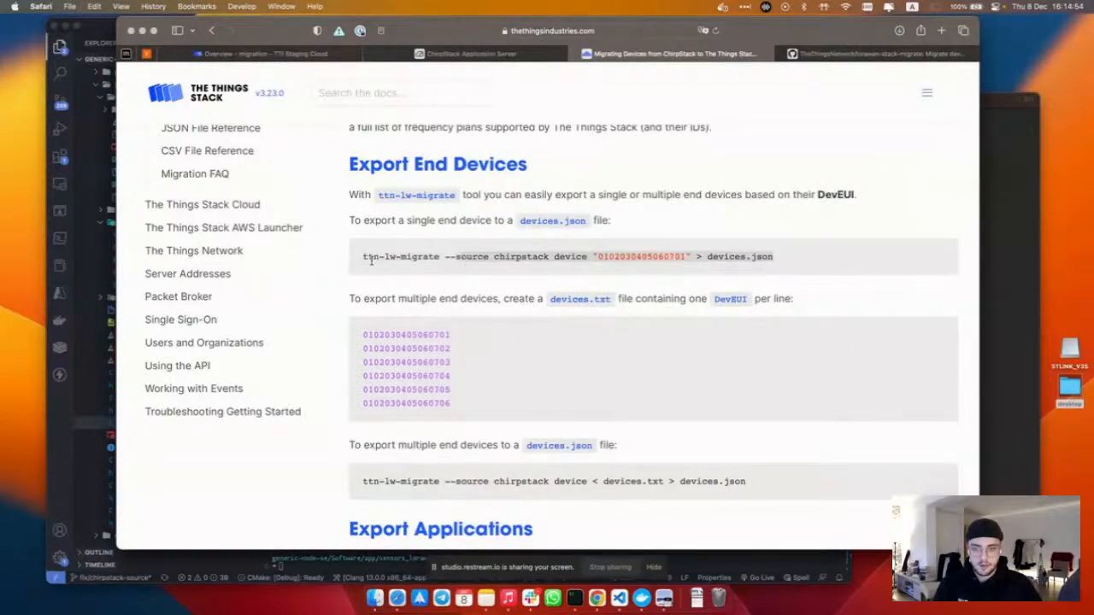
left_click_drag(364, 256, 773, 256)
key("super+c")
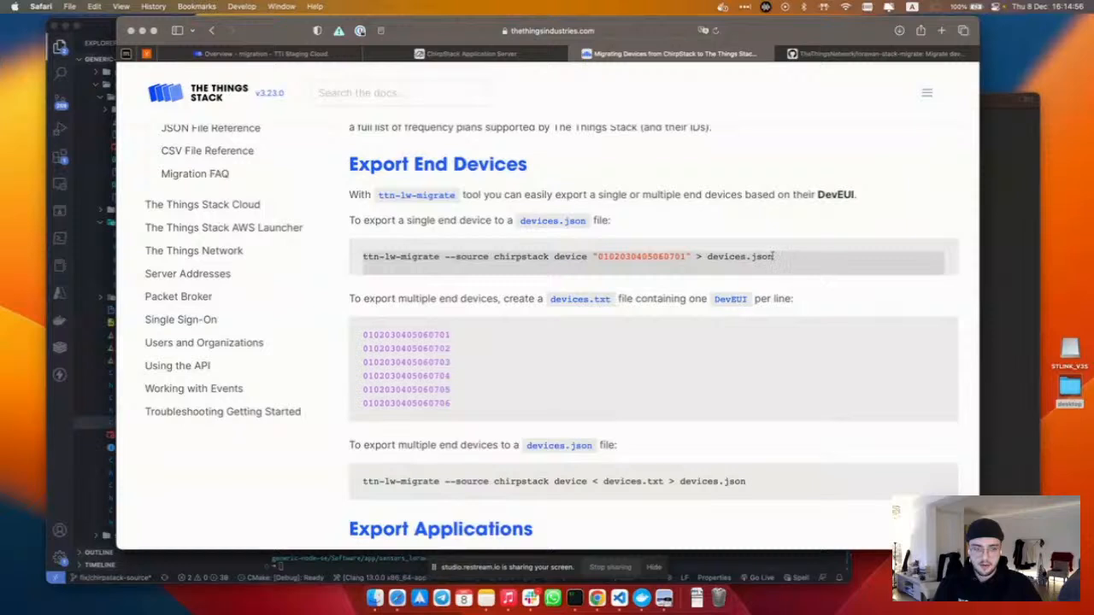
left_click(773, 256)
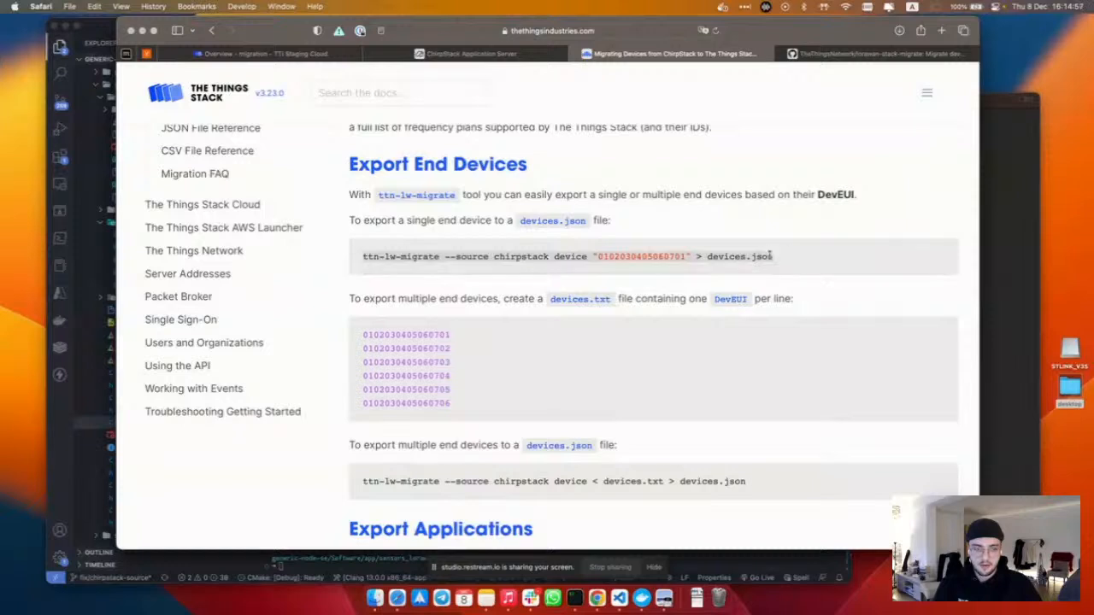
left_click(1017, 238)
key("super+v")
key("ctrl+a")
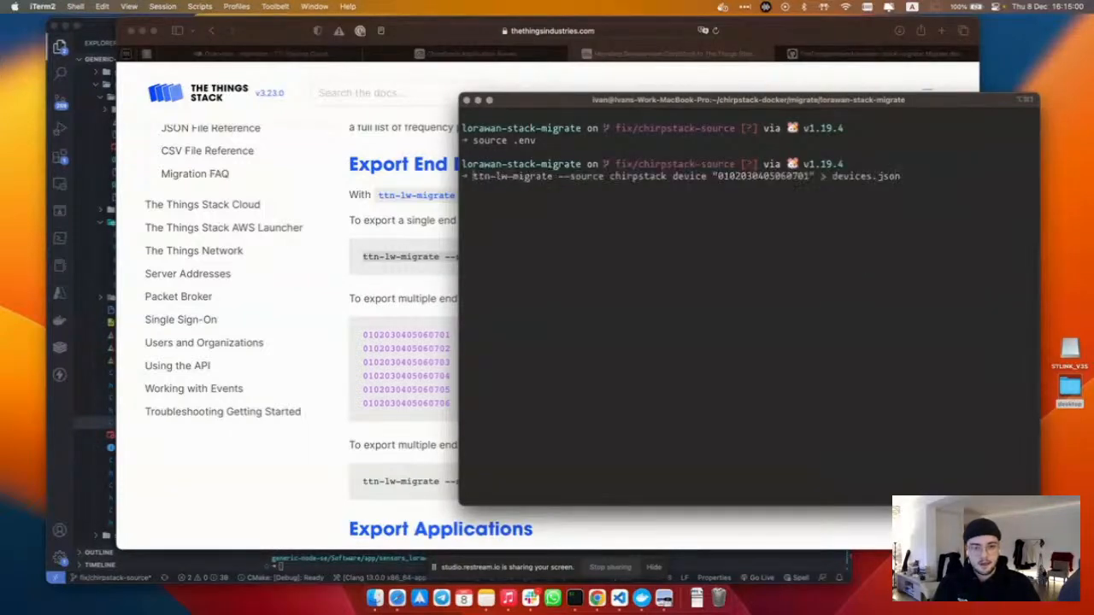
type("./")
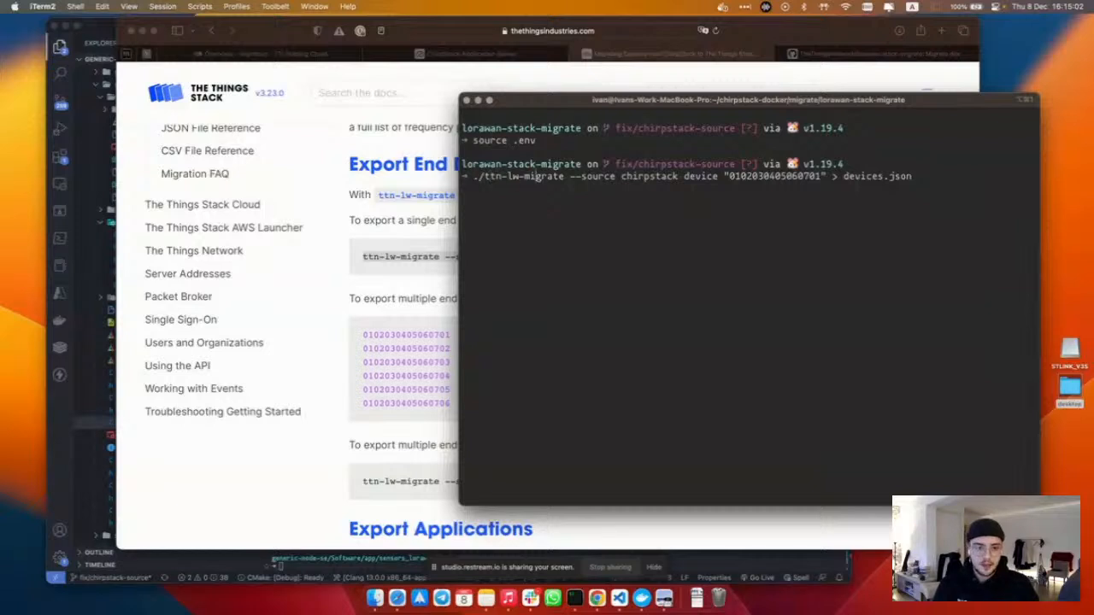
key("Right")
key("Right")
key("Right")
key("Right")
key("Right")
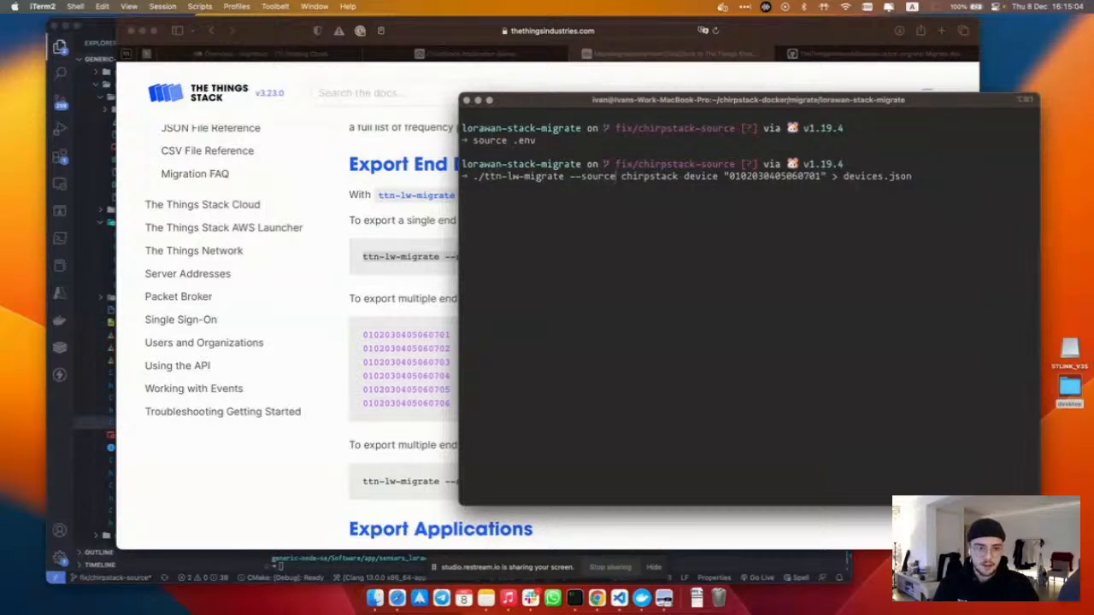
key("Right")
key("Right")
key("Right")
key("Right")
key("Right")
key("Right")
key("Right")
key("Right")
key("Right")
key("Right")
key("Right")
key("Right")
key("Right")
key("Right")
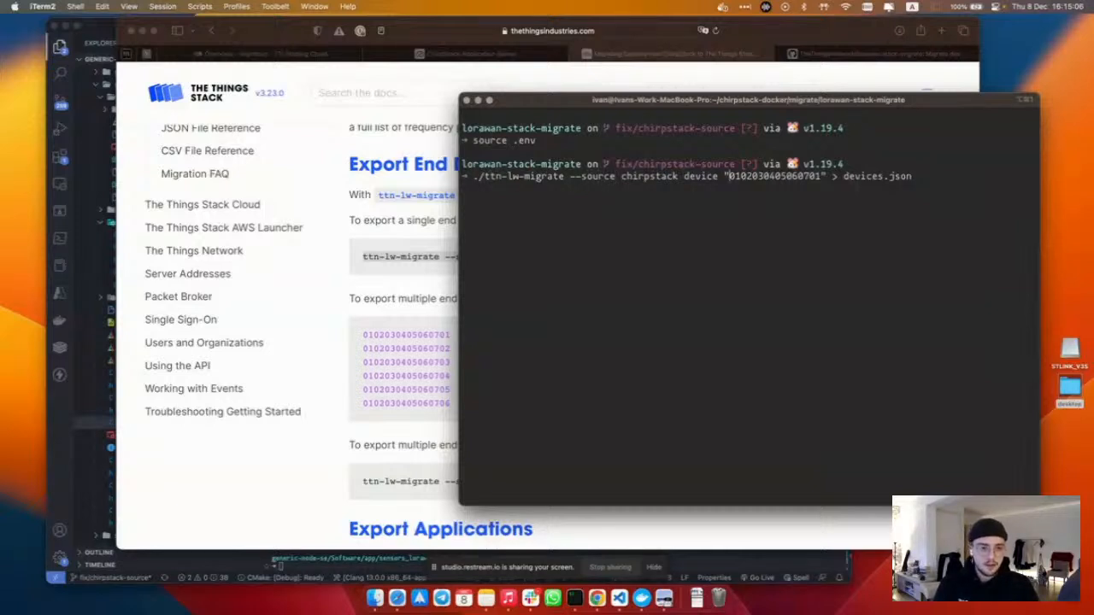
key("Delete")
key("Delete")
key("Delete")
key("Delete")
key("Delete")
key("Delete")
key("Delete")
key("Delete")
key("Delete")
key("Delete")
key("Delete")
key("Delete")
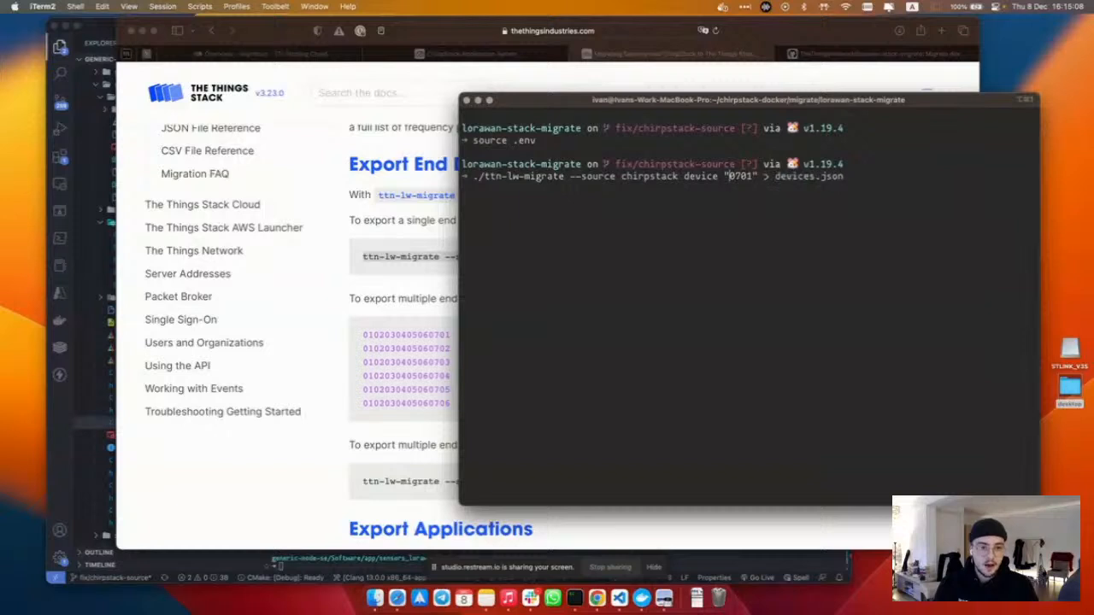
key("Delete")
key("Delete")
key("Delete")
key("Delete")
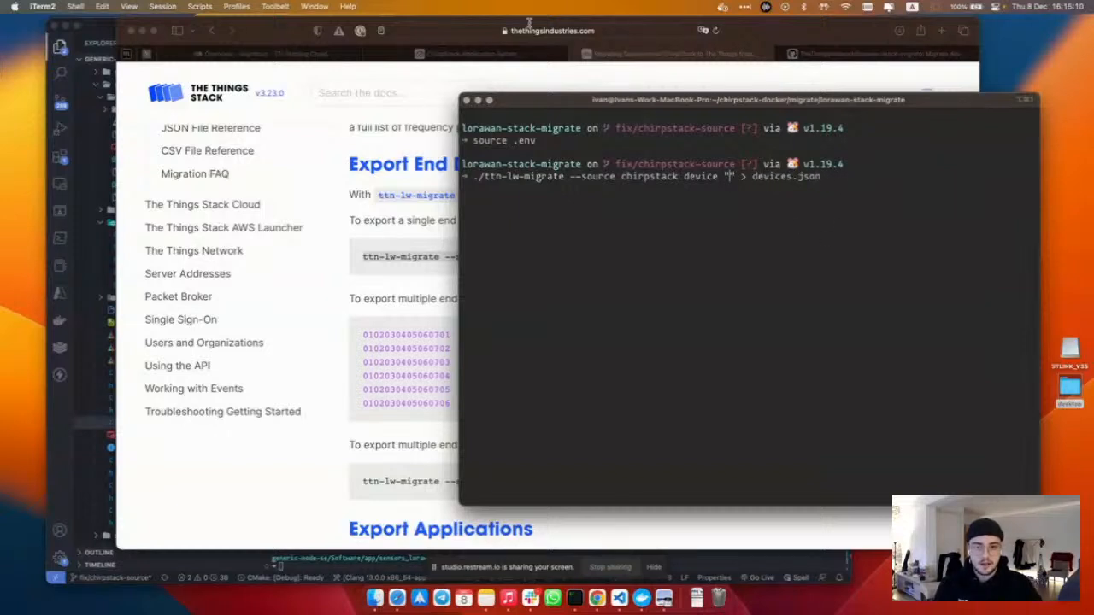
- Copy signle-device's Device EUI from the mirgate-bulk application in ChirpStack in Safari and paste it between the quotes of the iTerm2 command
left_click(507, 54)
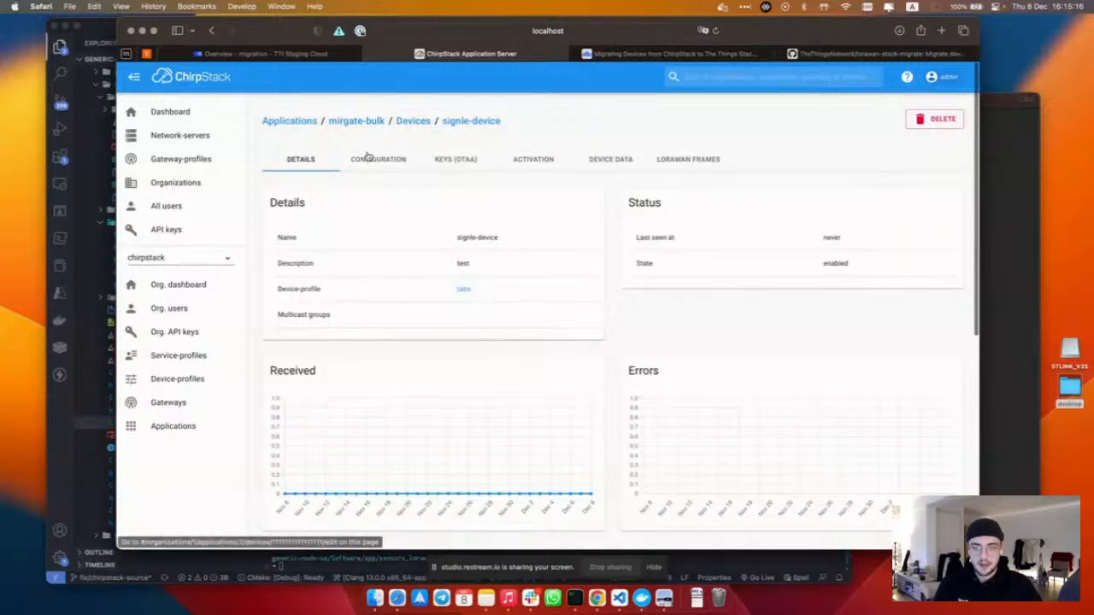
left_click(413, 120)
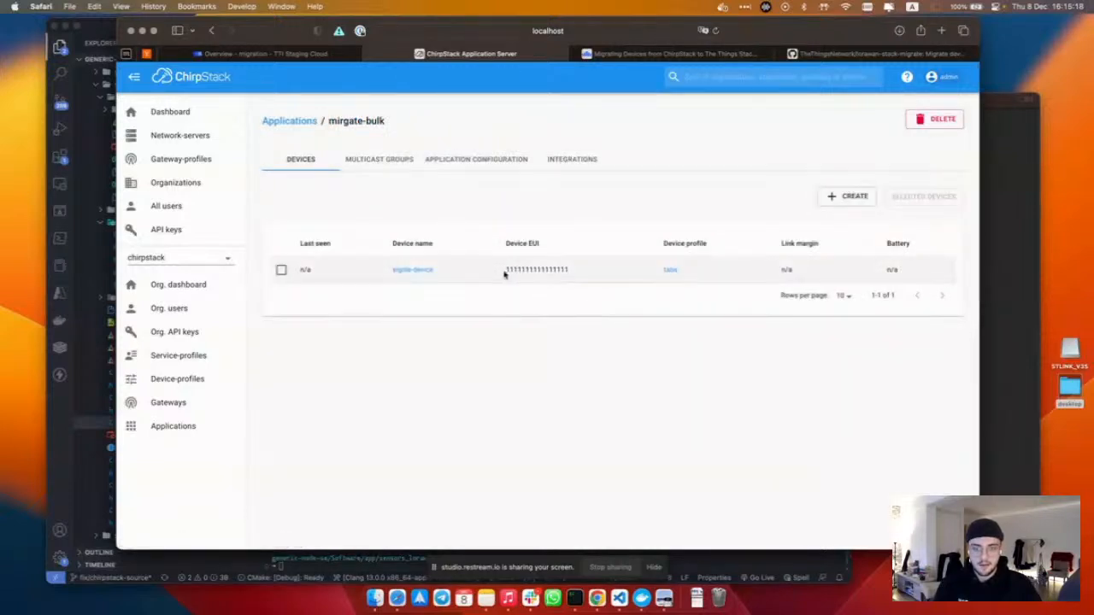
double_click(570, 269)
key("super+c")
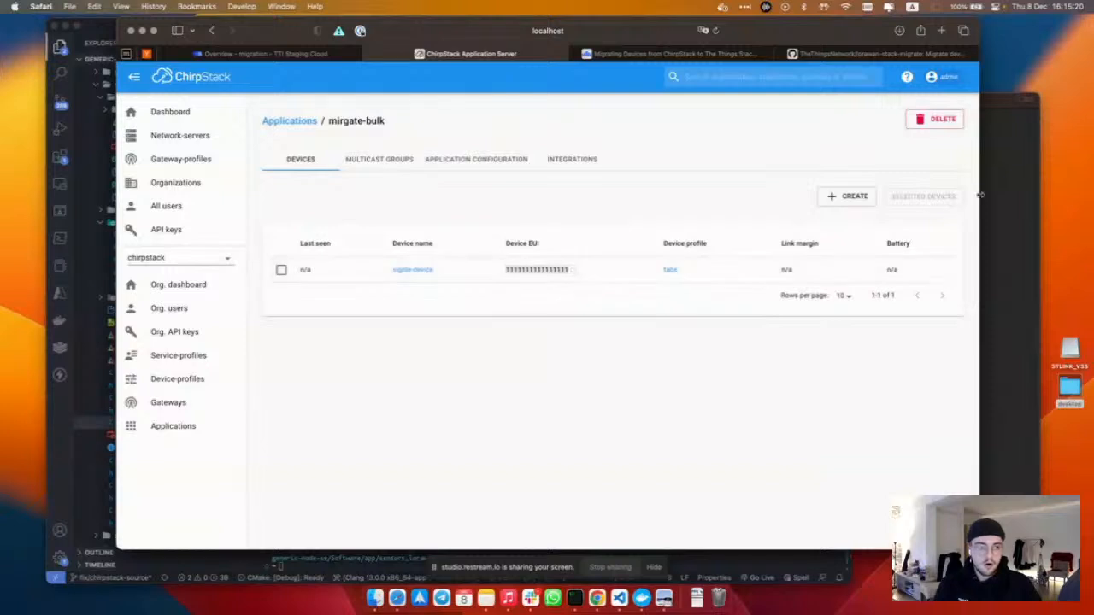
key("super+Tab")
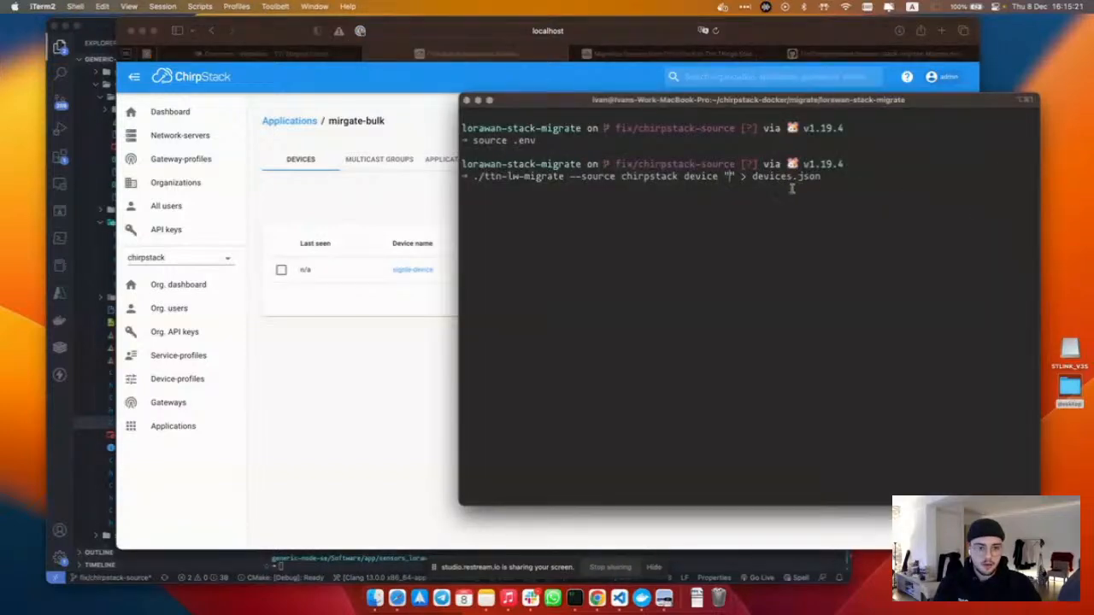
key("super+v")
- Review the Safari guide's instructions for exporting multiple end devices from a devices.txt file
left_click(362, 238)
left_click(642, 53)
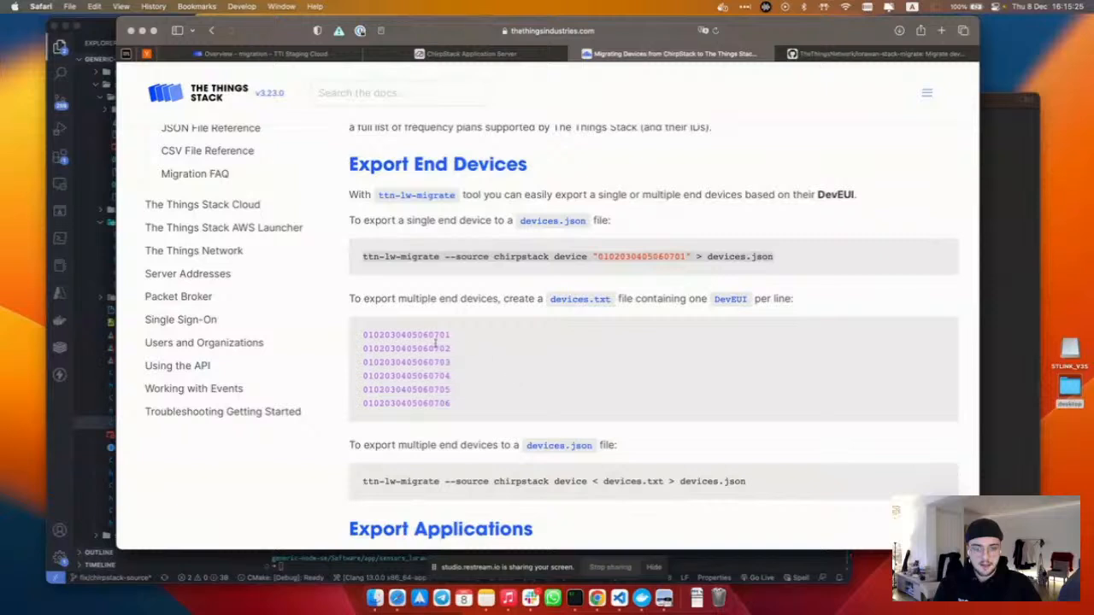
scroll(644, 300, "down", 1)
scroll(645, 305, "down", 1)
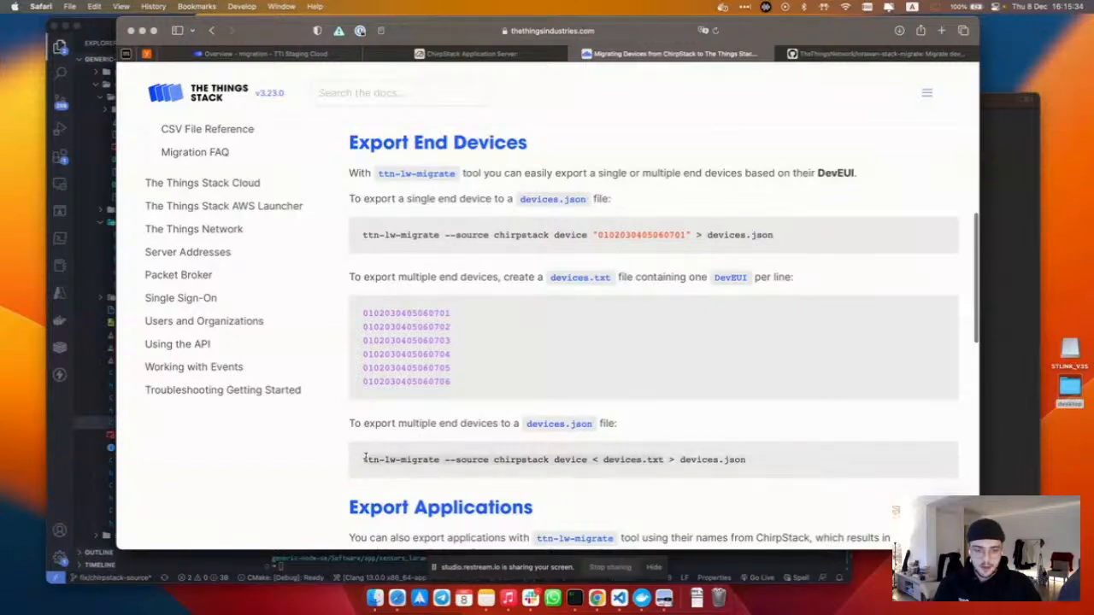
- Insert the --dry-run flag before --source in the pending iTerm2 command and run the device export to devices.json
left_click(1018, 213)
left_click(825, 176)
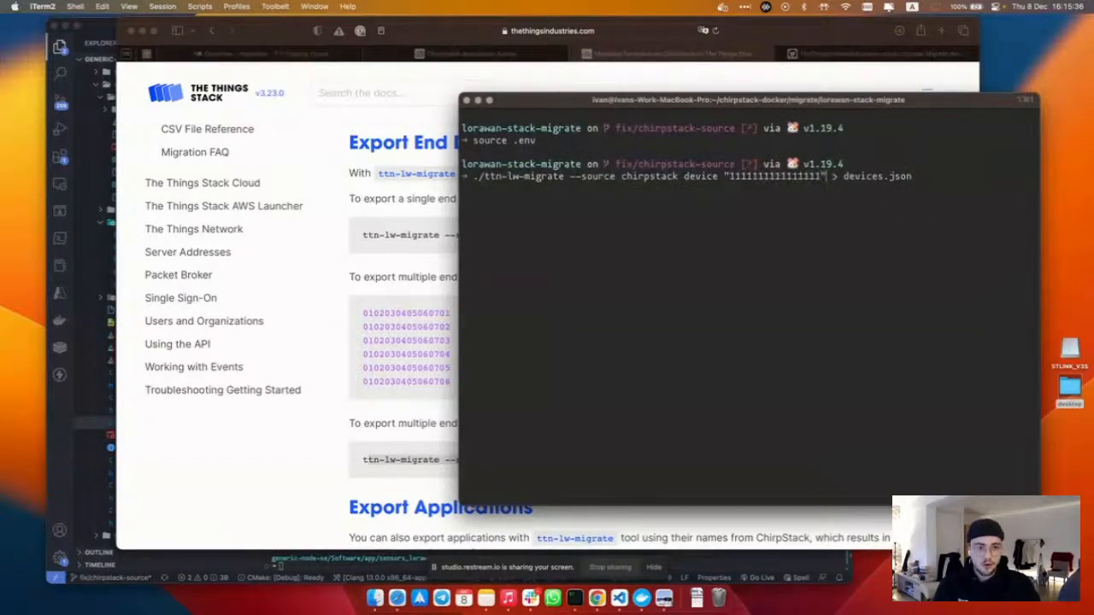
key("Left")
key("Left")
key("Left")
key("Left")
key("Left")
key("Left")
key("Left")
key("Left")
key("Left")
key("Left")
key("Left")
key("Left")
key("Left")
key("Left")
key("Left")
key("Left")
key("Left")
key("Left")
key("Left")
key("Left")
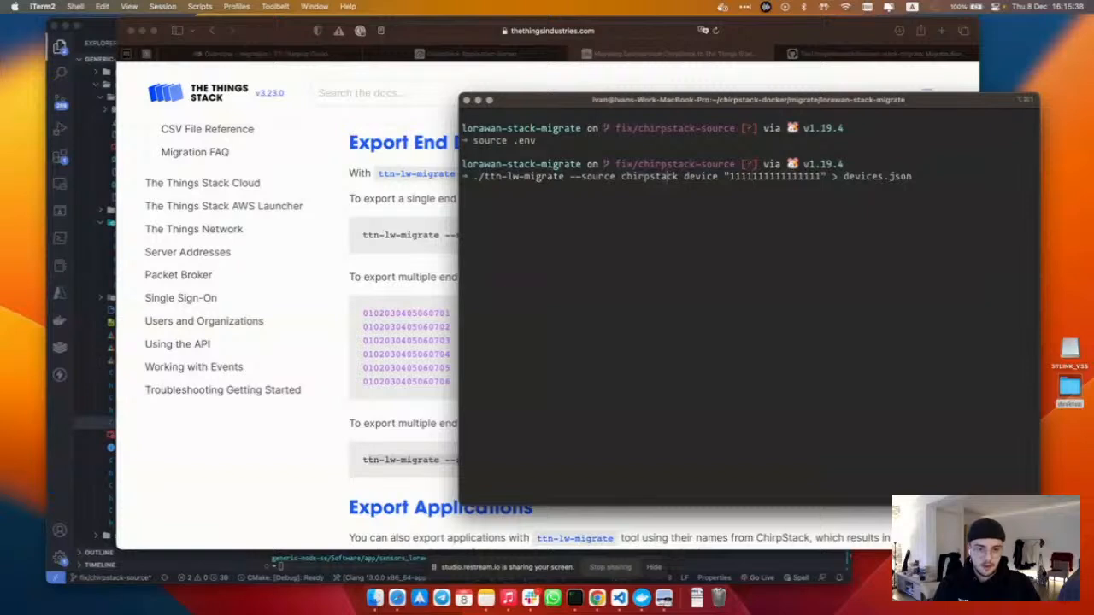
key("Left")
key("Left")
key("Left")
key("Left")
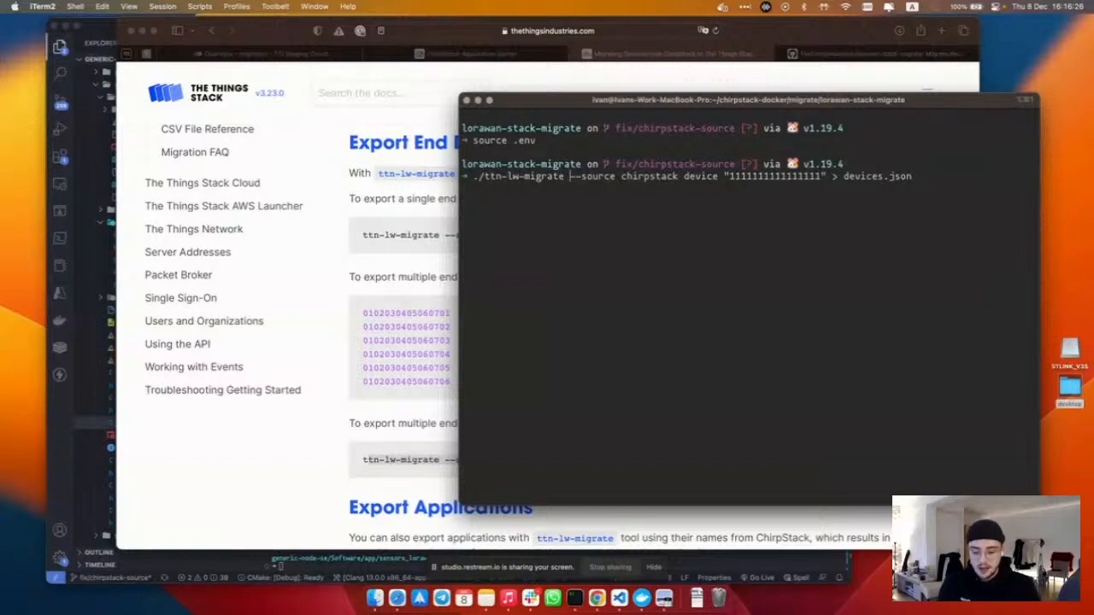
type("--dry-run")
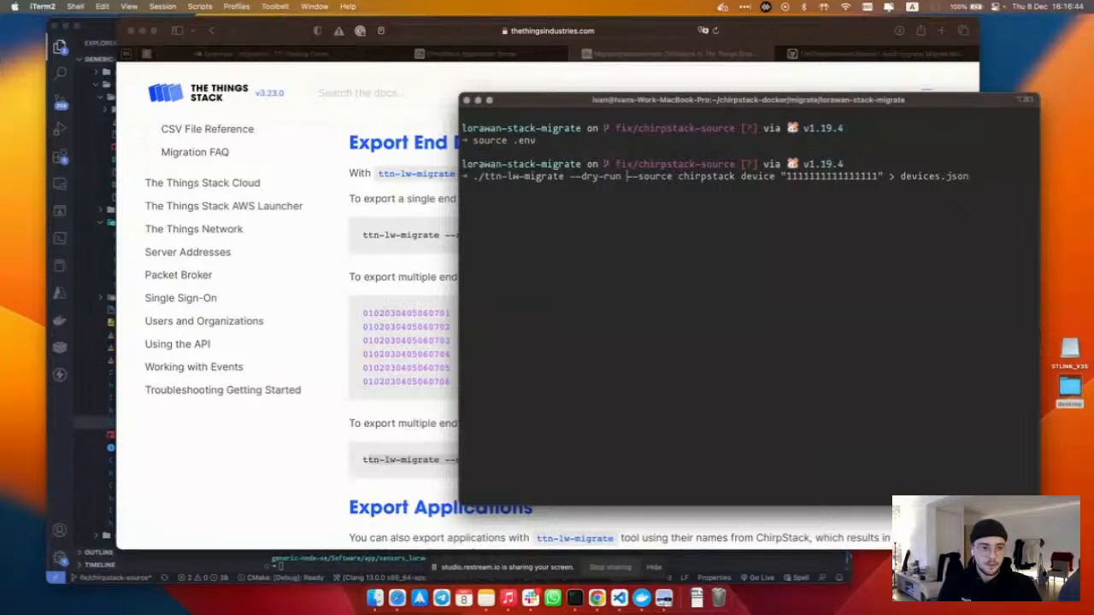
key("Return")
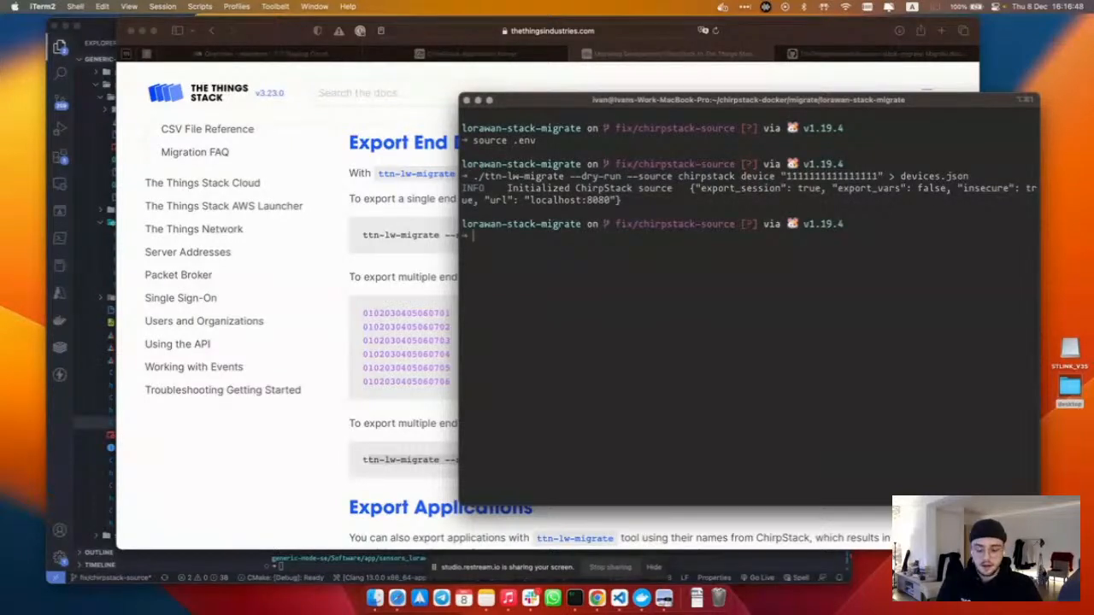
- Print the contents of devices.json in the terminal with cat
type("cat de")
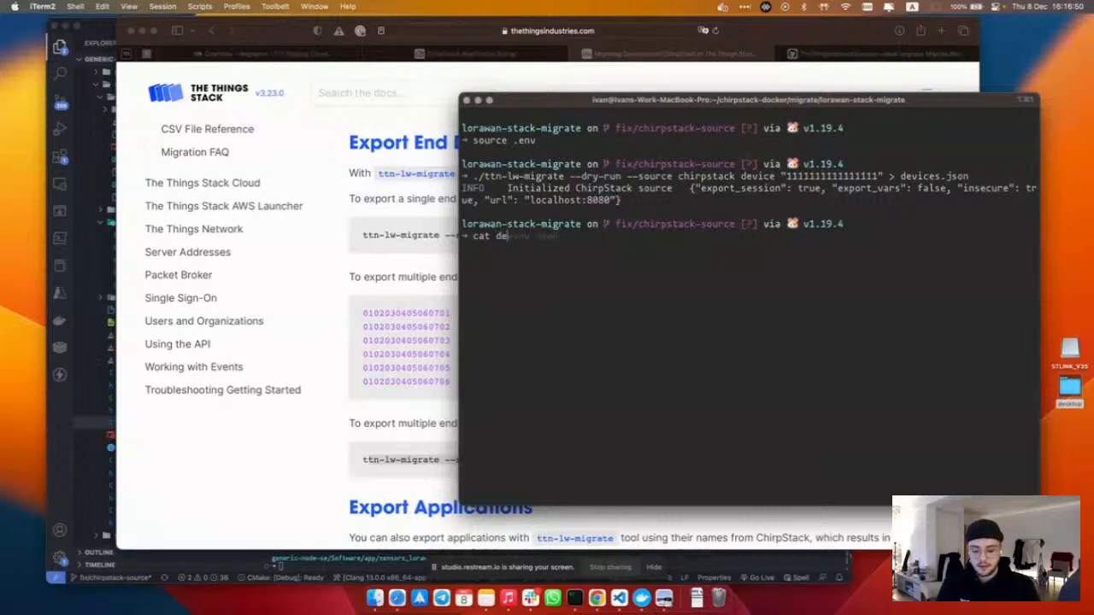
type("vices.json |")
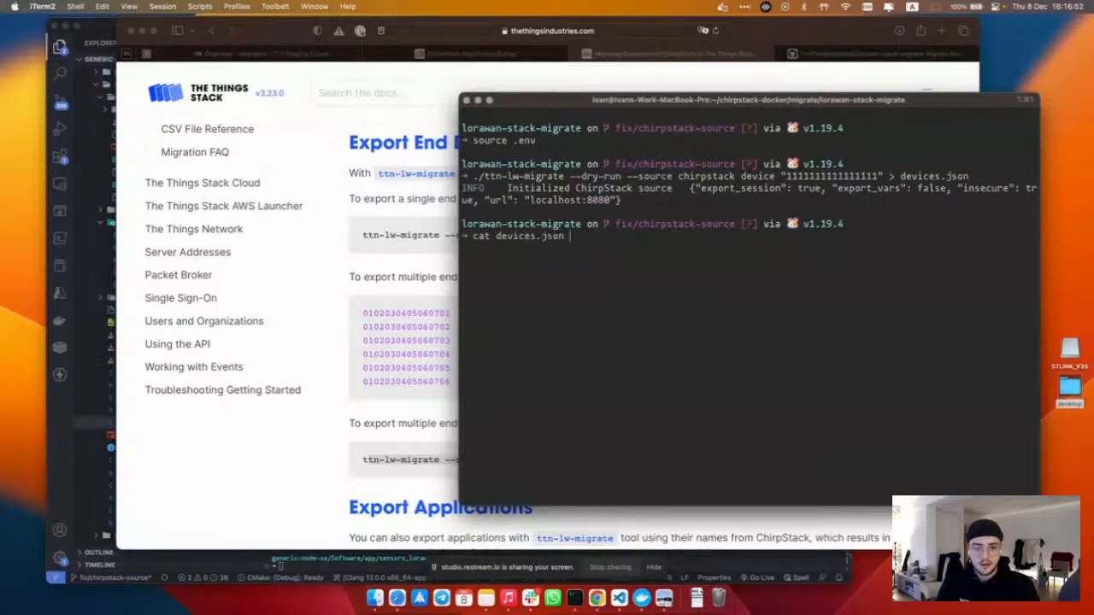
key("Return")
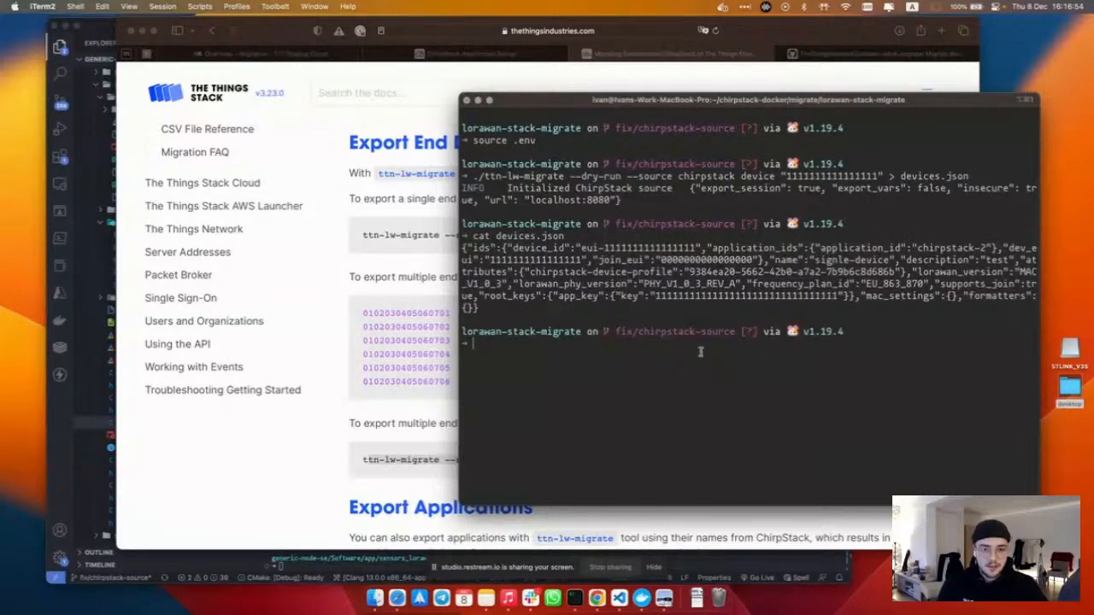
- Open devices.json in VS Code with the code command and format the document as indented JSON
type("code ")
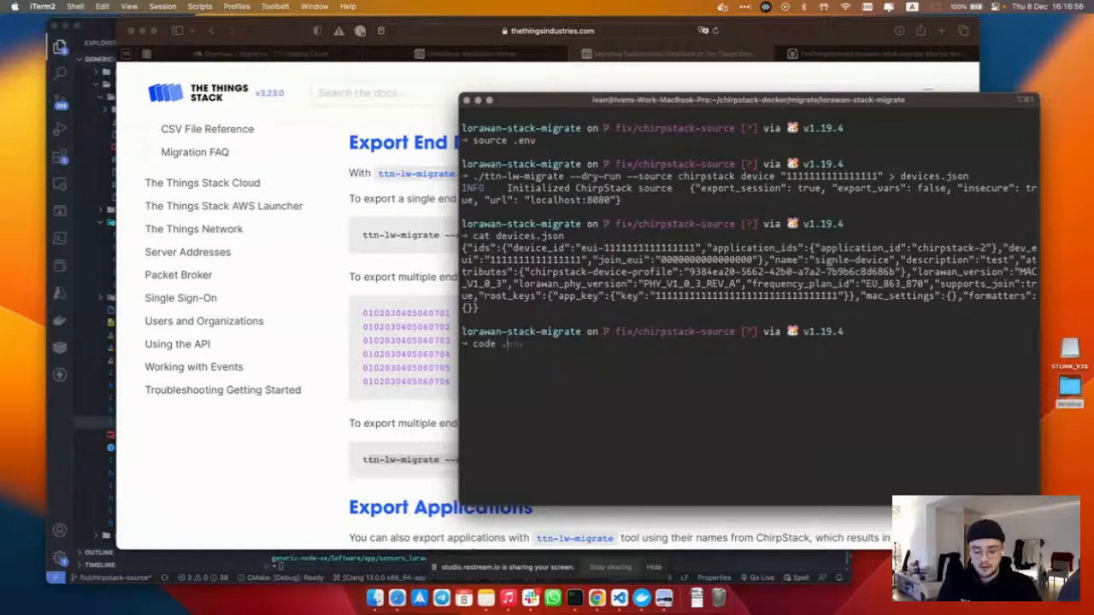
type("devices.json")
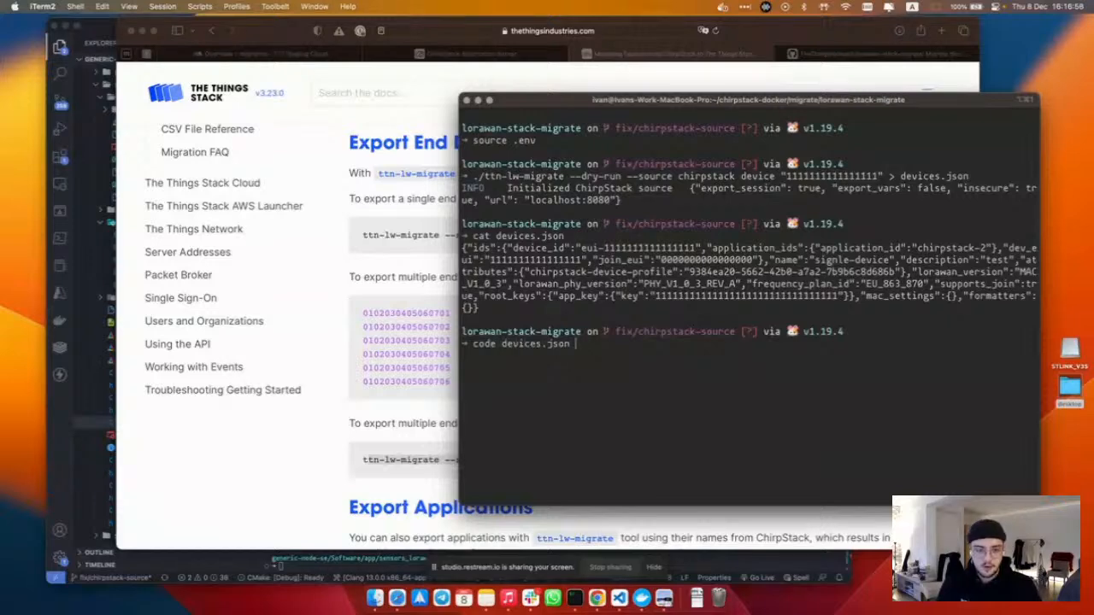
key("Return")
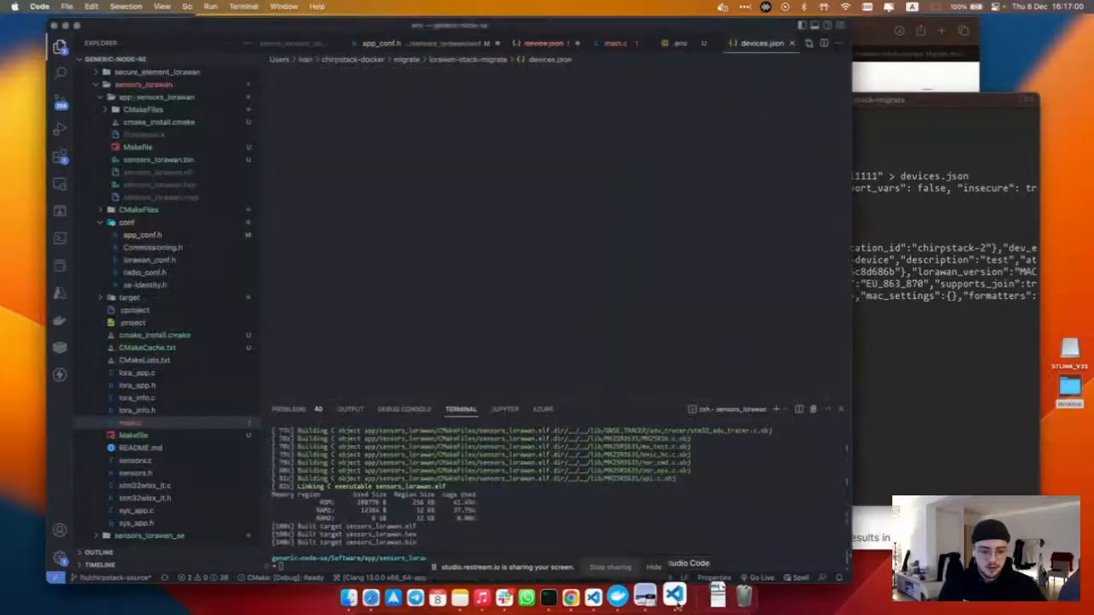
key("shift+alt+f")
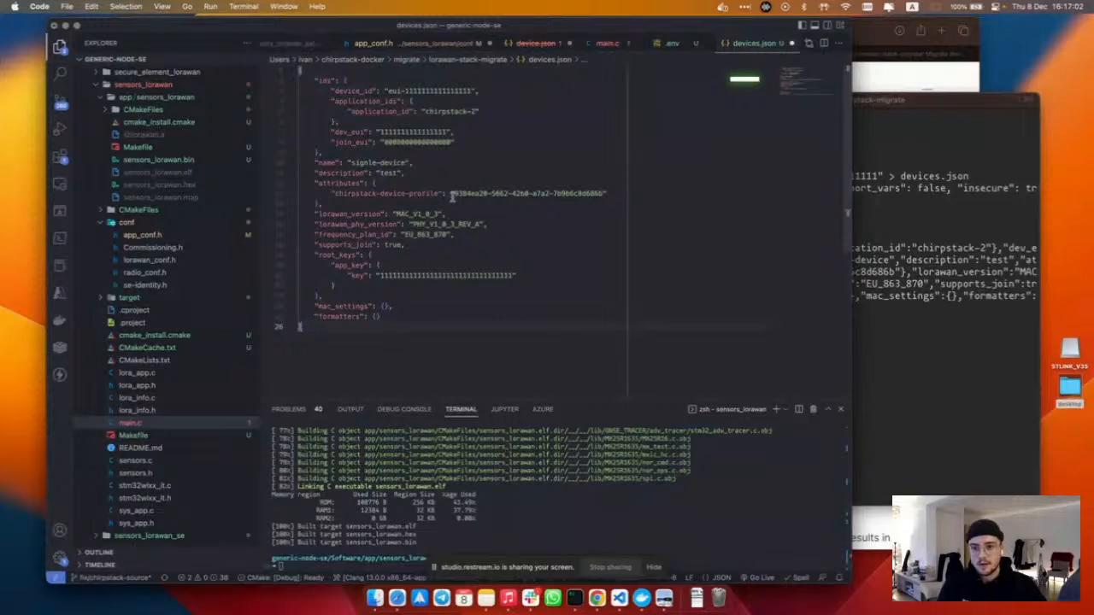
left_click(527, 151)
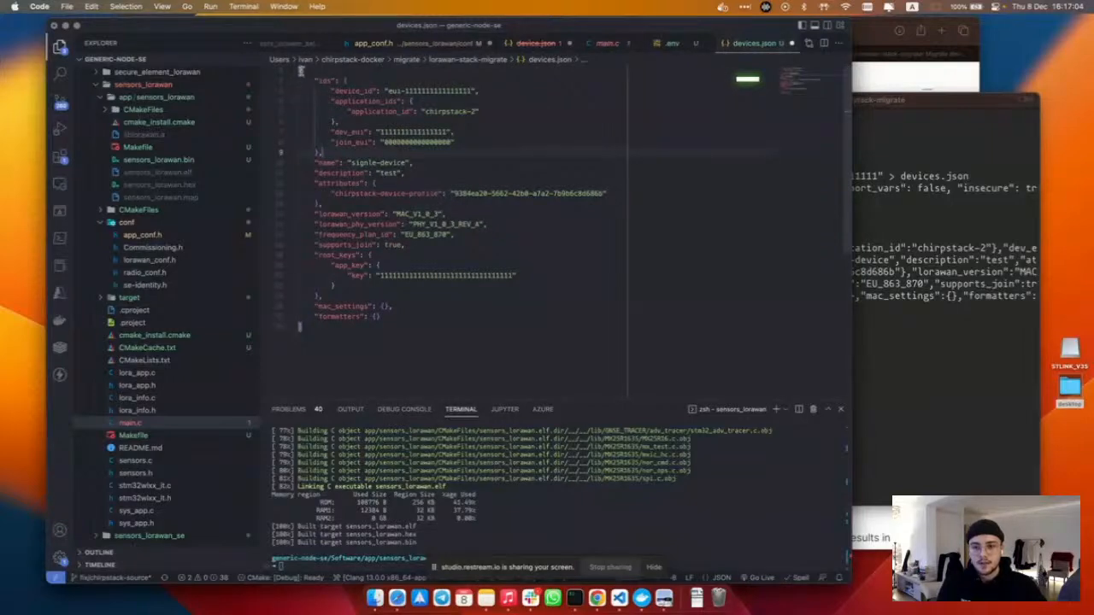
left_click(481, 314)
left_click(461, 326)
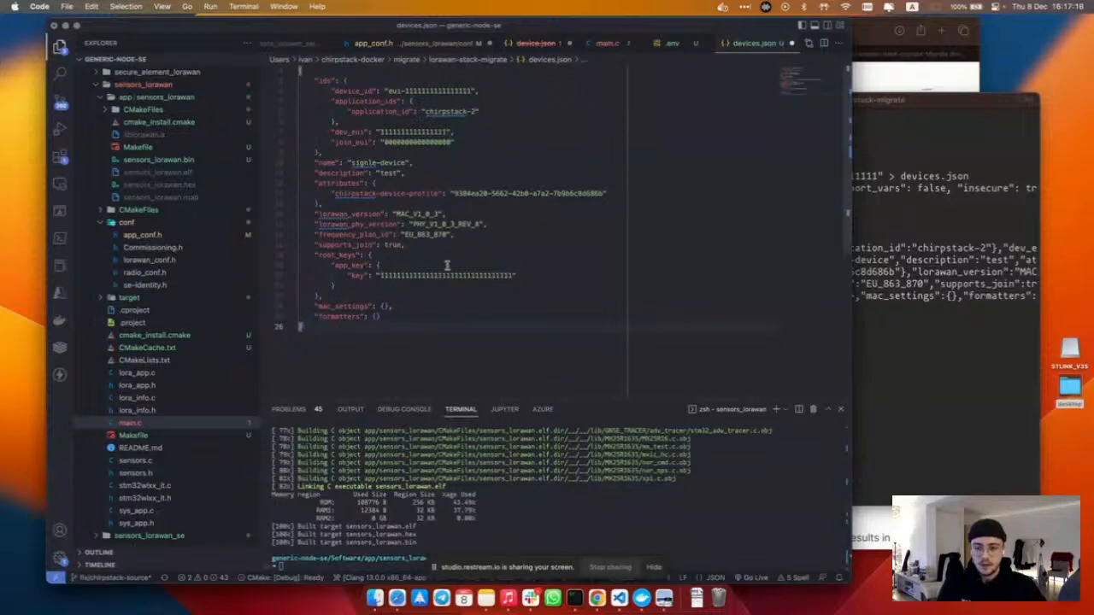
- Switch to The Things Stack console in Safari and open the migration application from the applications list
left_click(938, 213)
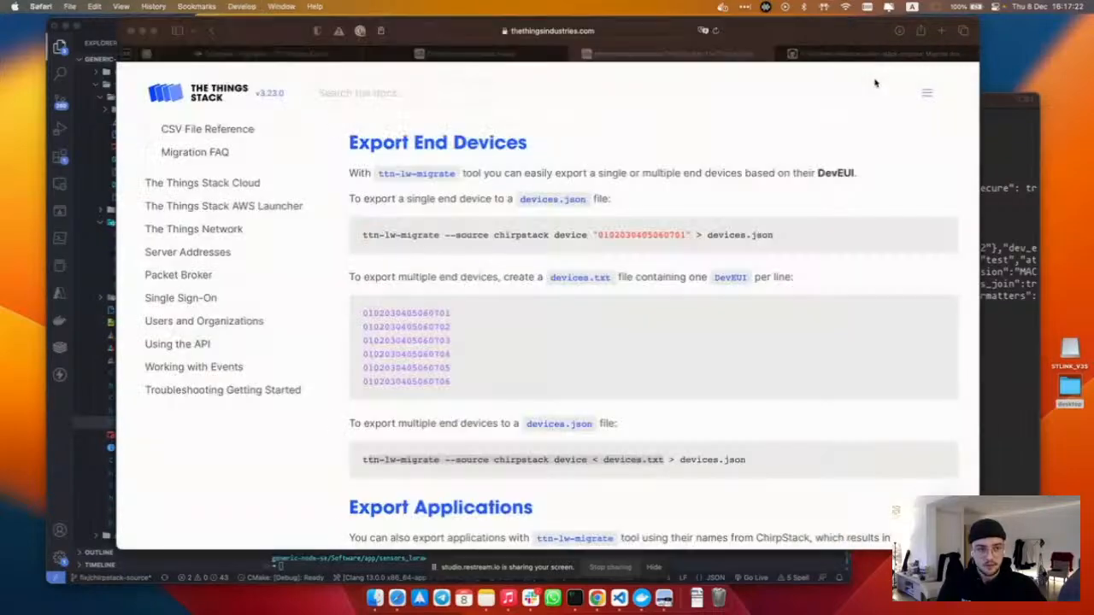
left_click(877, 77)
left_click(297, 54)
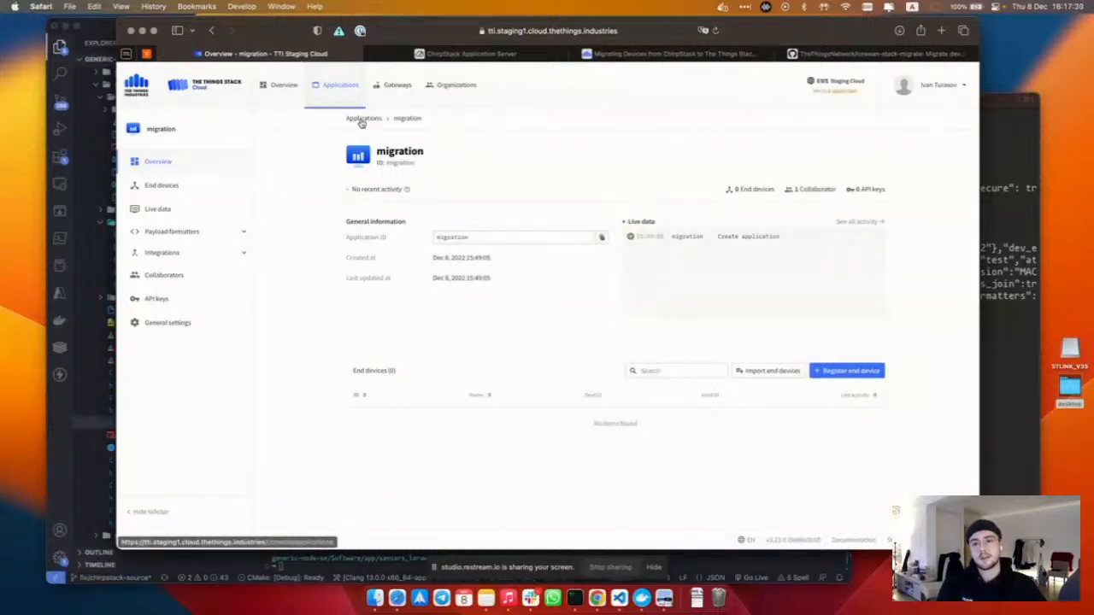
left_click(361, 123)
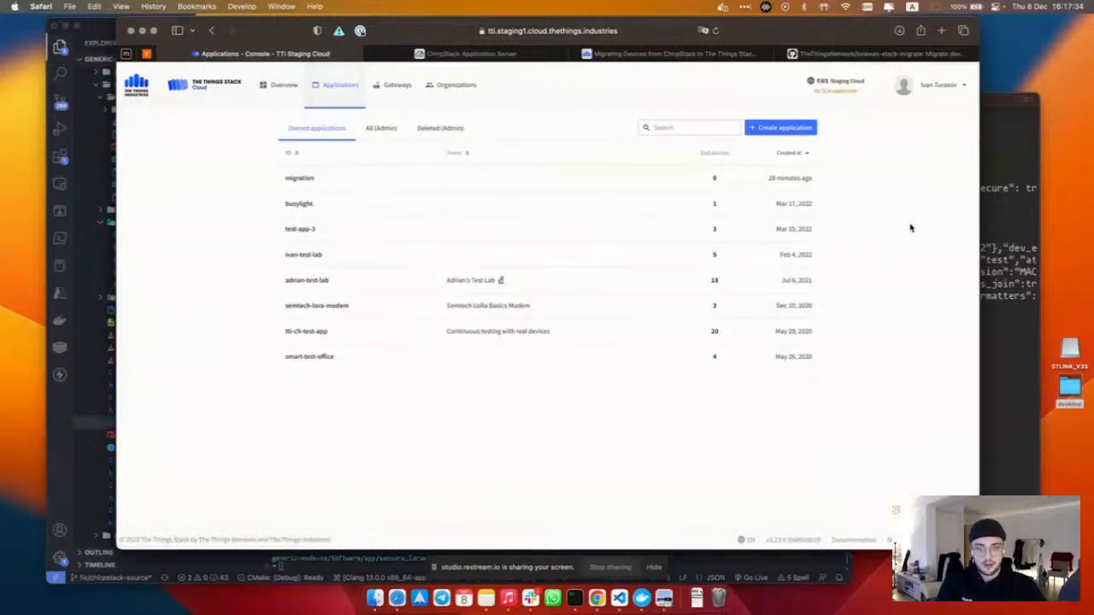
left_click(784, 177)
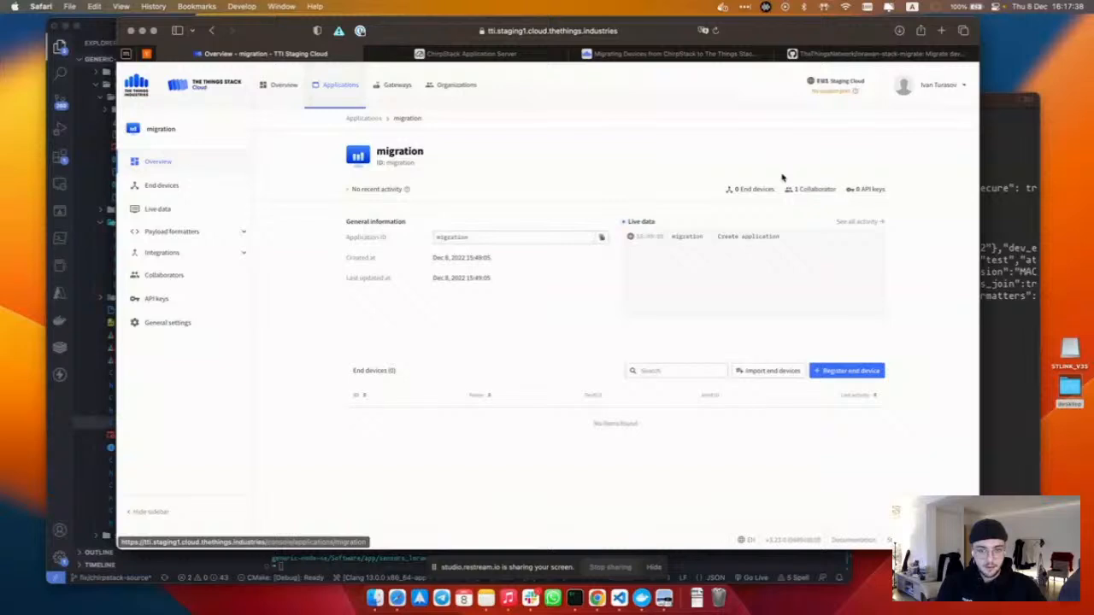
- Start an end device import in the migration application and set the file format to The Things Stack JSON
left_click(752, 370)
left_click(520, 255)
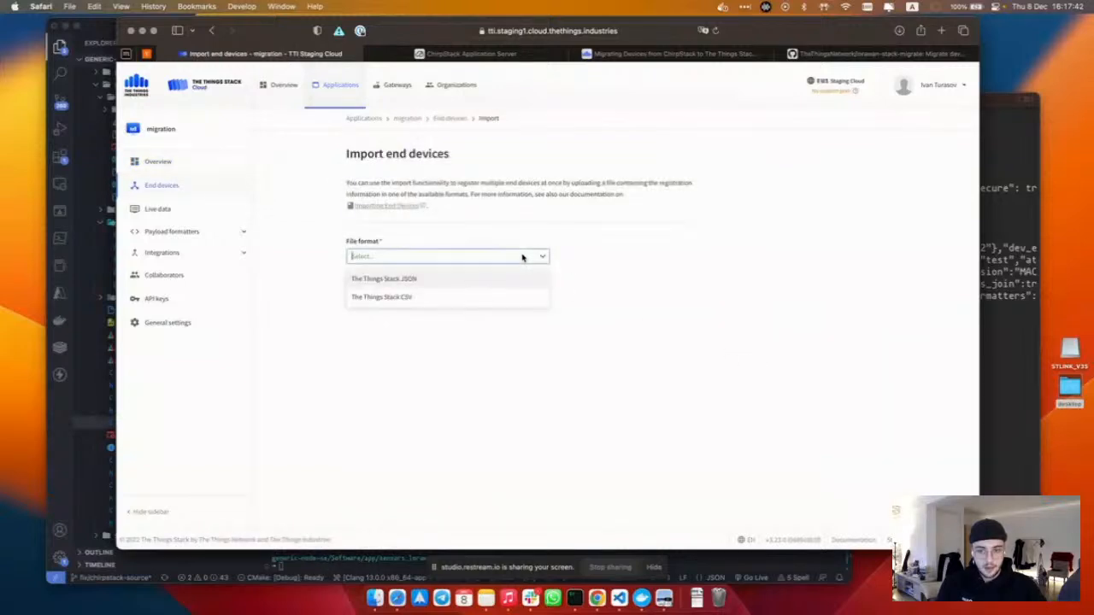
left_click(473, 283)
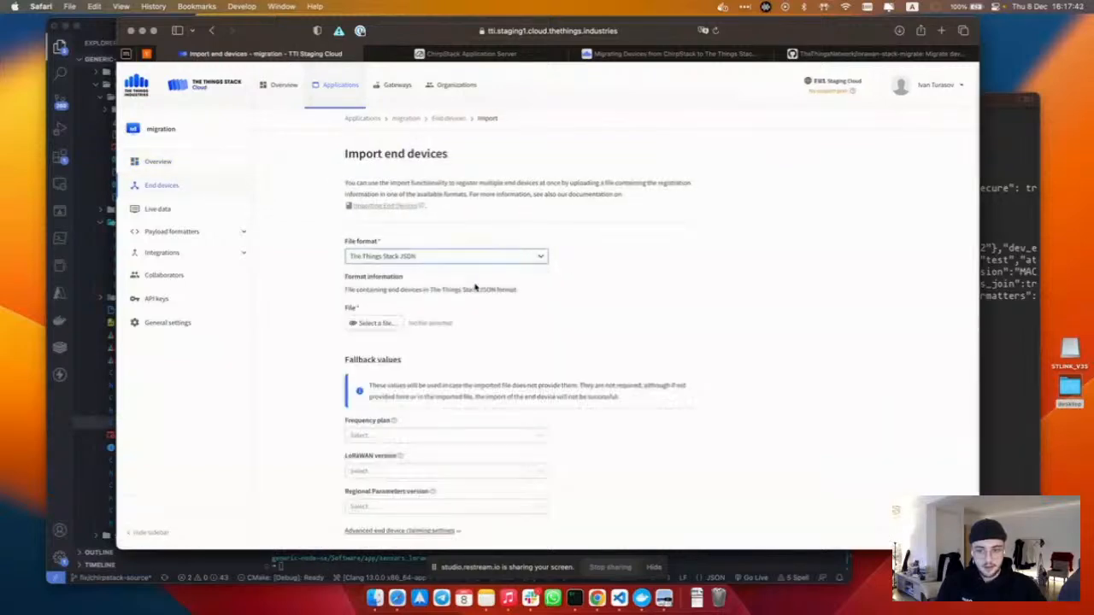
- Preview devices.json in the lorawan-stack-migrate folder and choose it as the import file
left_click(376, 324)
scroll(439, 323, "down", 3)
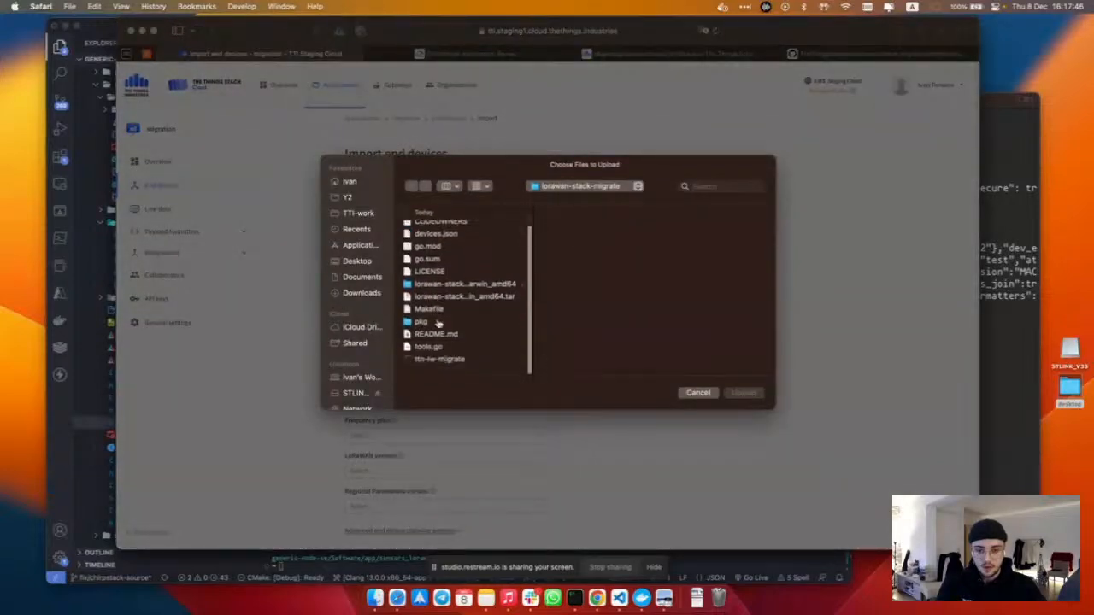
scroll(439, 321, "up", 3)
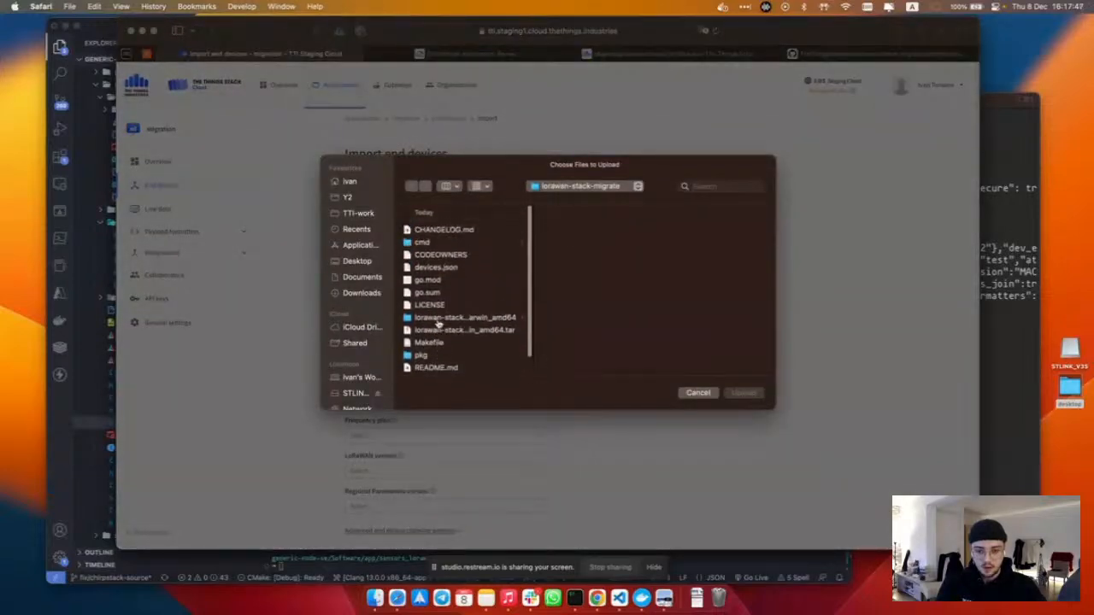
left_click(459, 267)
key("space")
key("space")
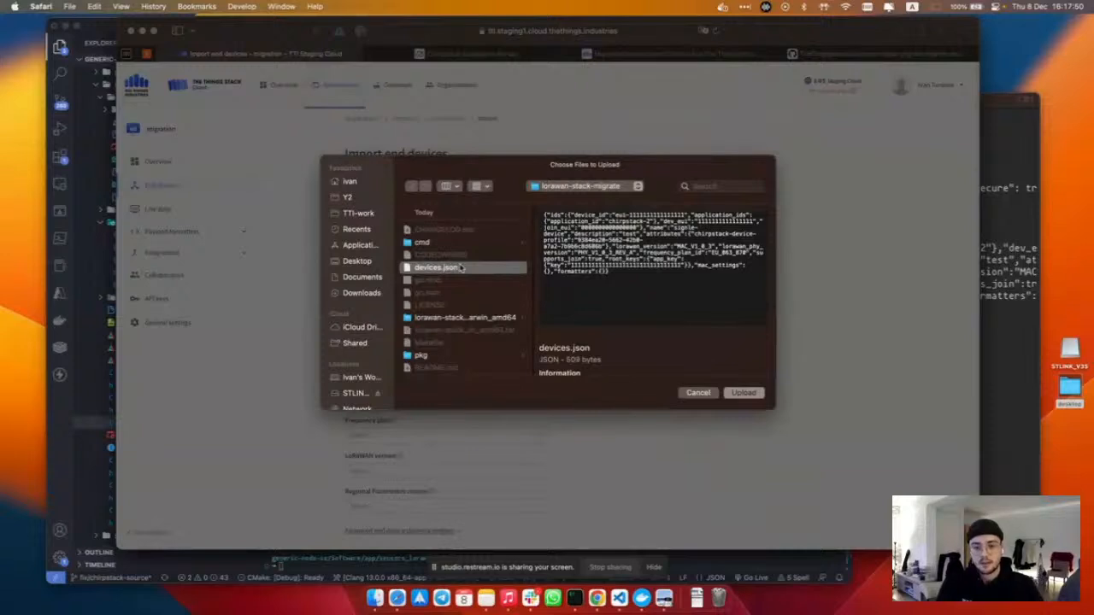
key("Return")
scroll(611, 283, "down", 2)
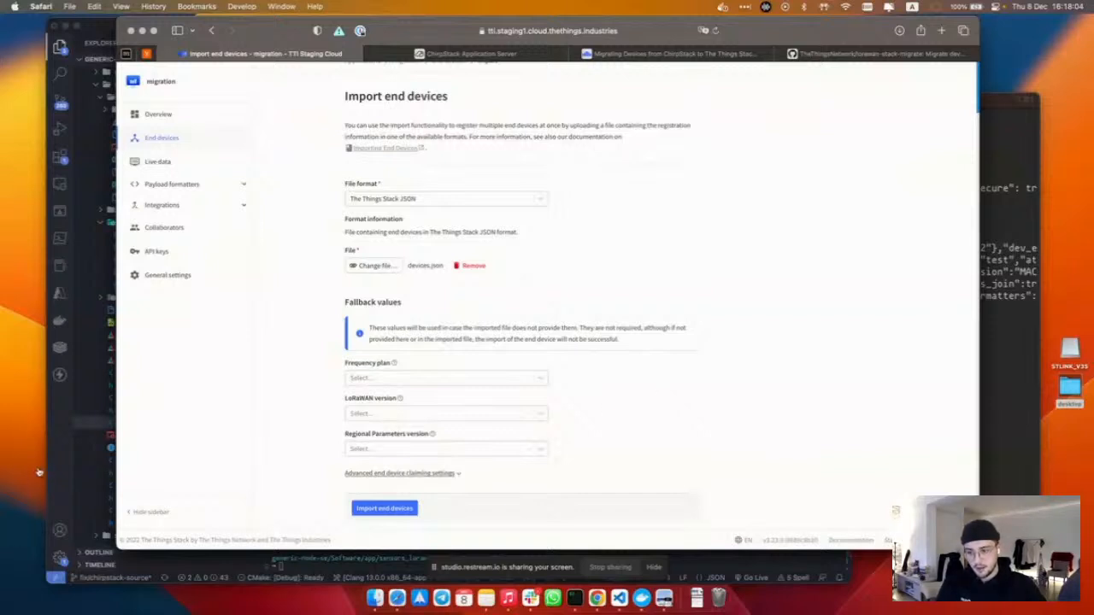
- Switch to VS Code and check the LoRaWAN version, PHY version and frequency plan values in devices.json
left_click(55, 469)
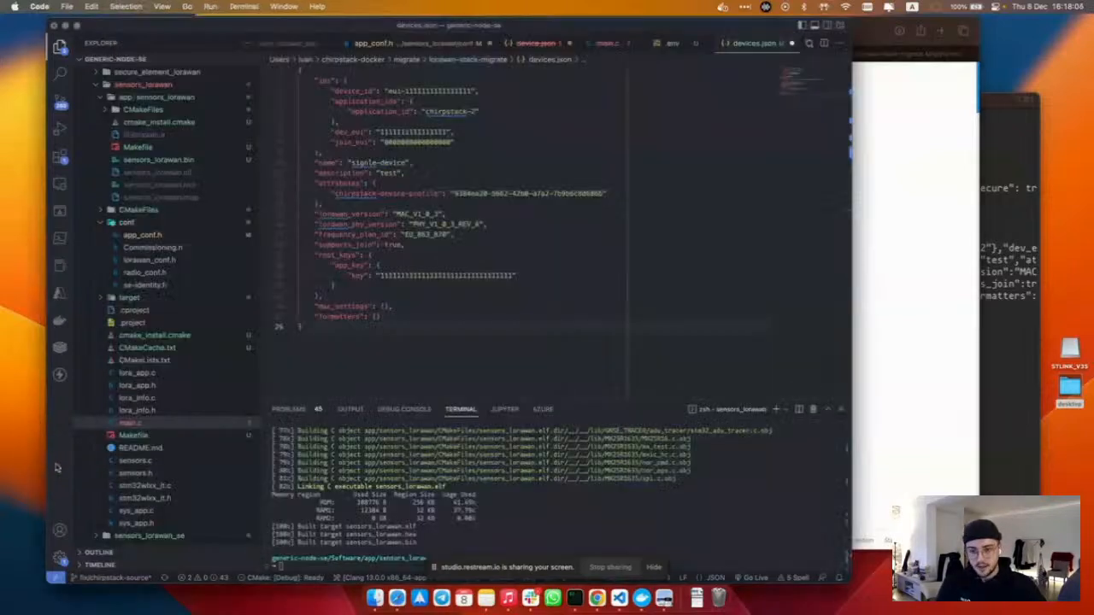
left_click(393, 214)
double_click(393, 214)
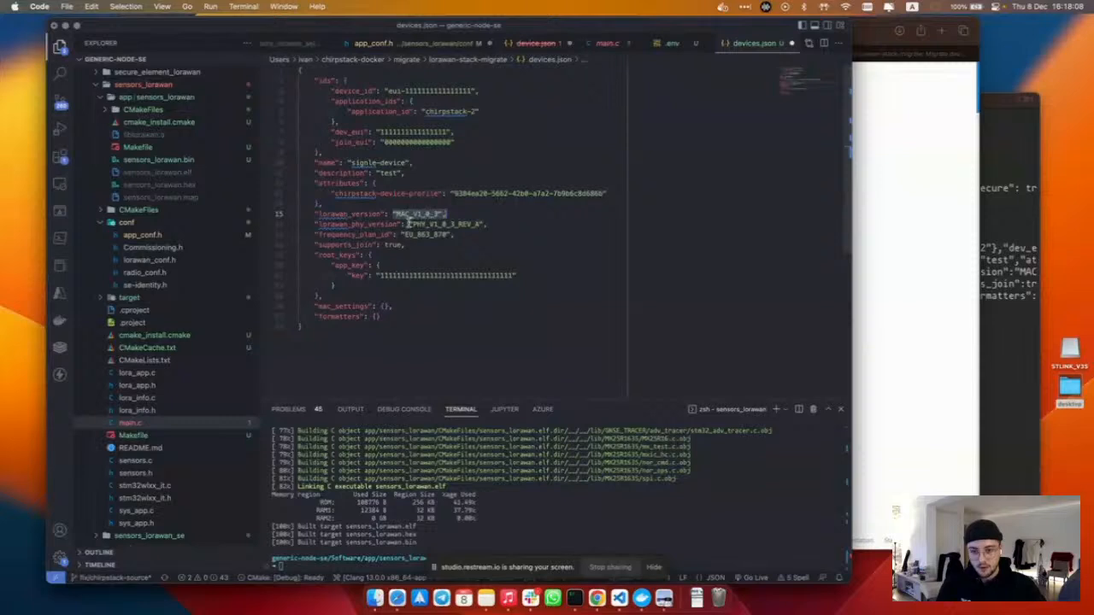
left_click_drag(410, 224, 483, 223)
left_click_drag(401, 234, 450, 234)
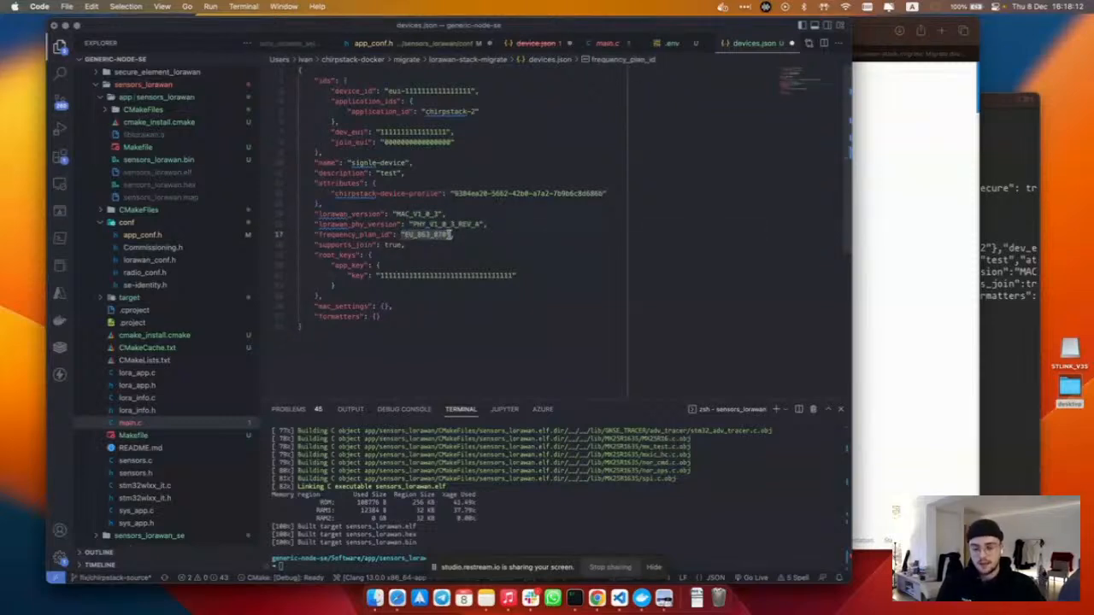
- Return to Safari, import the end devices with the fallback values left empty, and review the process log
left_click(911, 247)
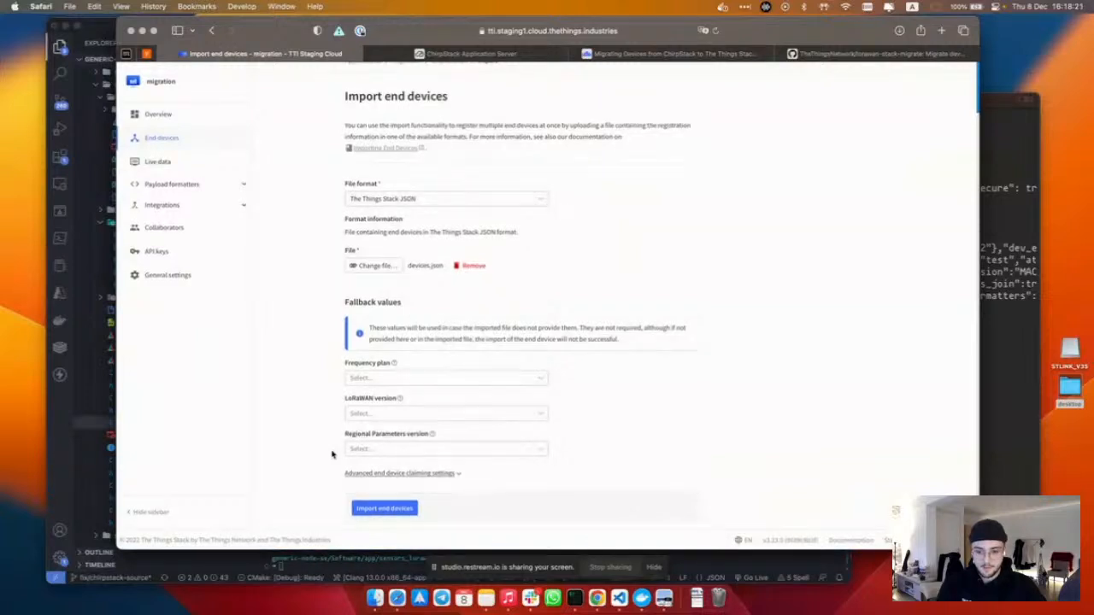
left_click(384, 508)
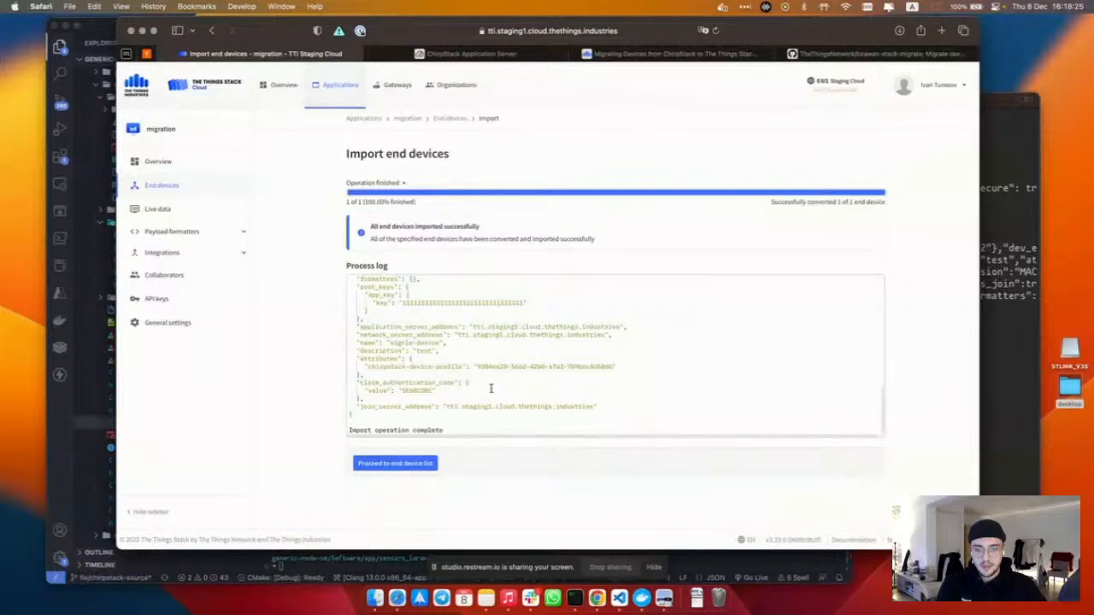
scroll(491, 389, "up", 5)
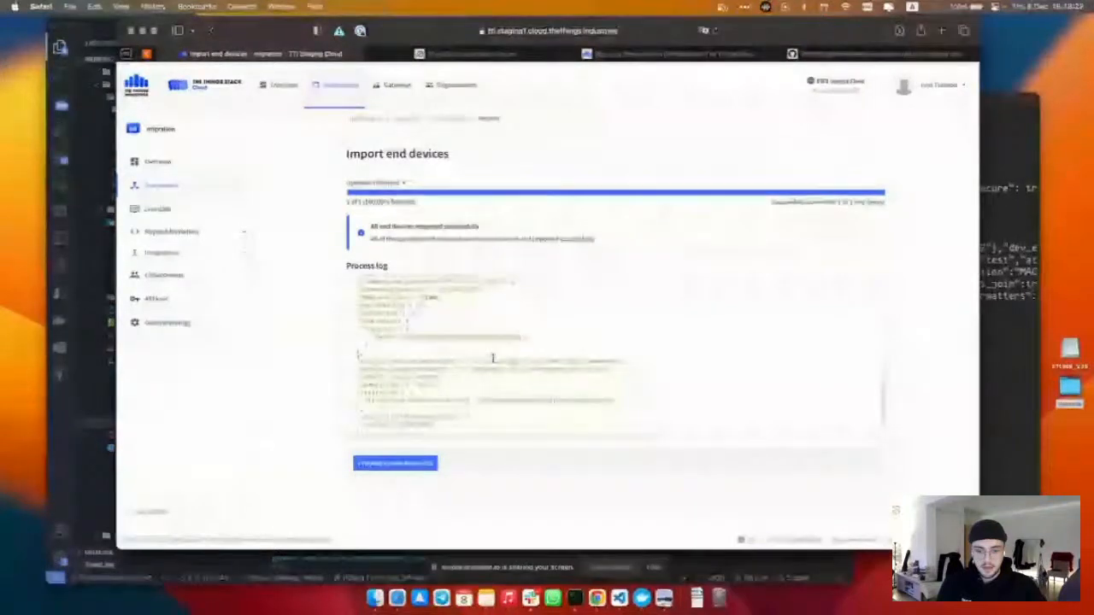
triple_click(492, 357)
scroll(492, 376, "down", 2)
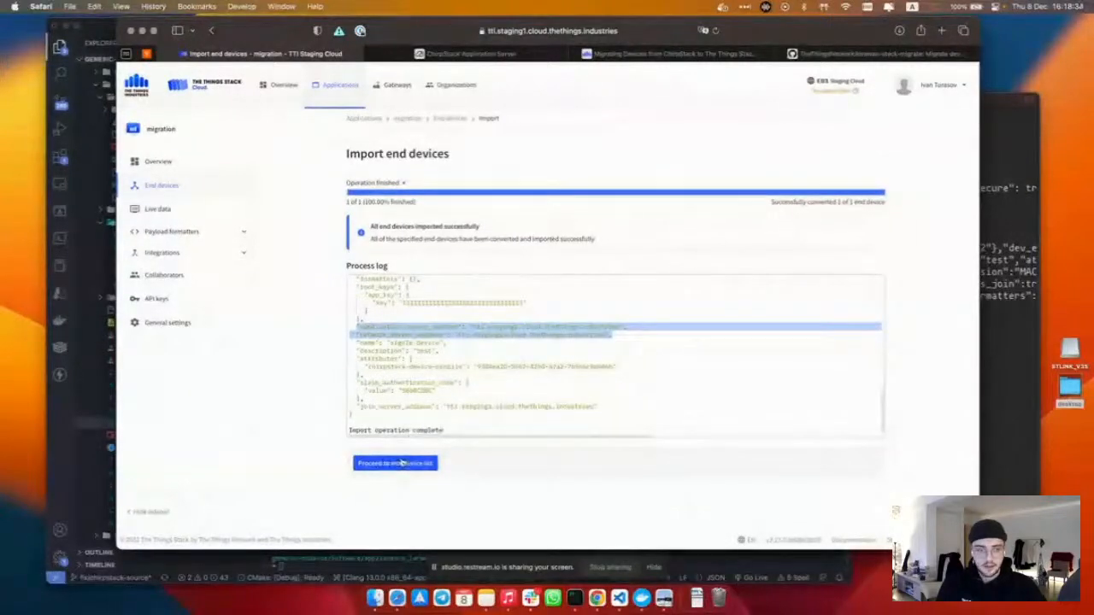
- Proceed to the end device list and open the overview of the imported signle-device
left_click(402, 464)
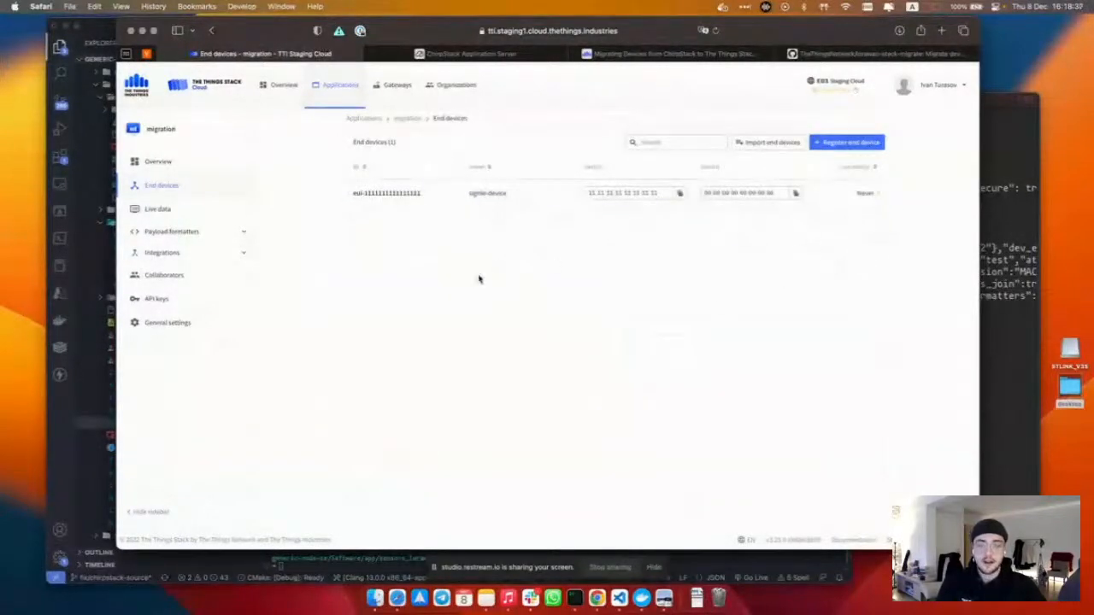
left_click(539, 202)
scroll(385, 222, "down", 1)
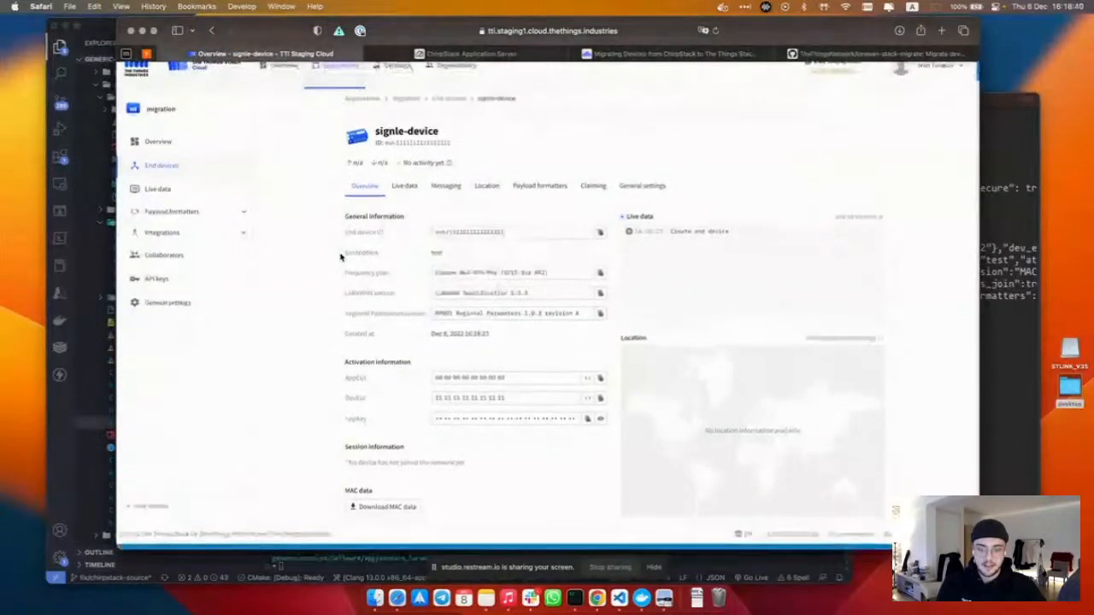
- Look through signle-device's live data, messaging, location and payload formatter pages, allowing location access, and return to the migration application's overview
left_click(404, 190)
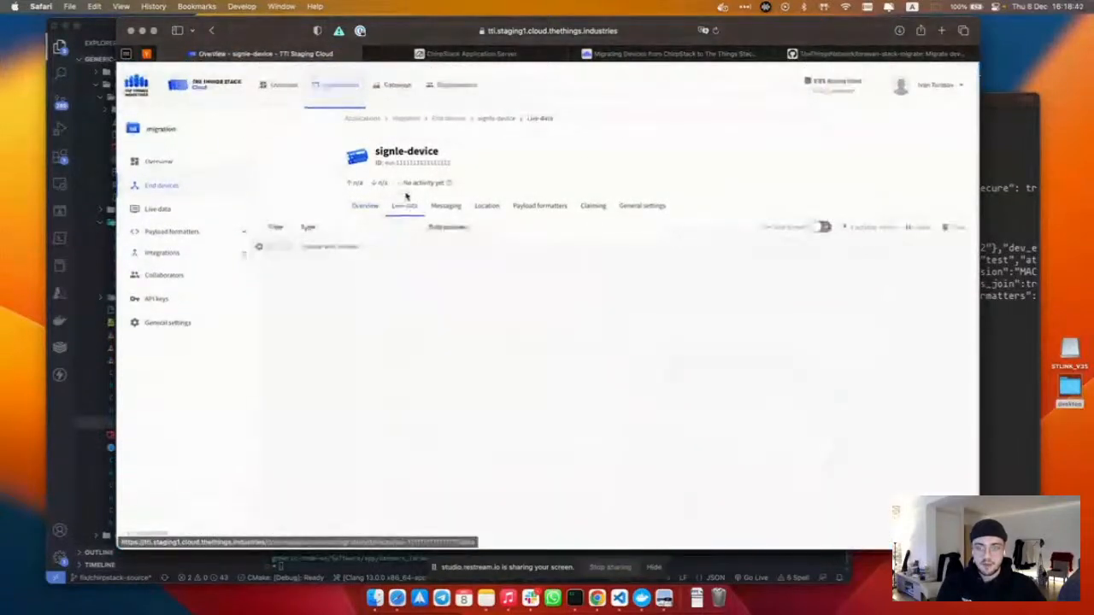
left_click(448, 207)
left_click(486, 206)
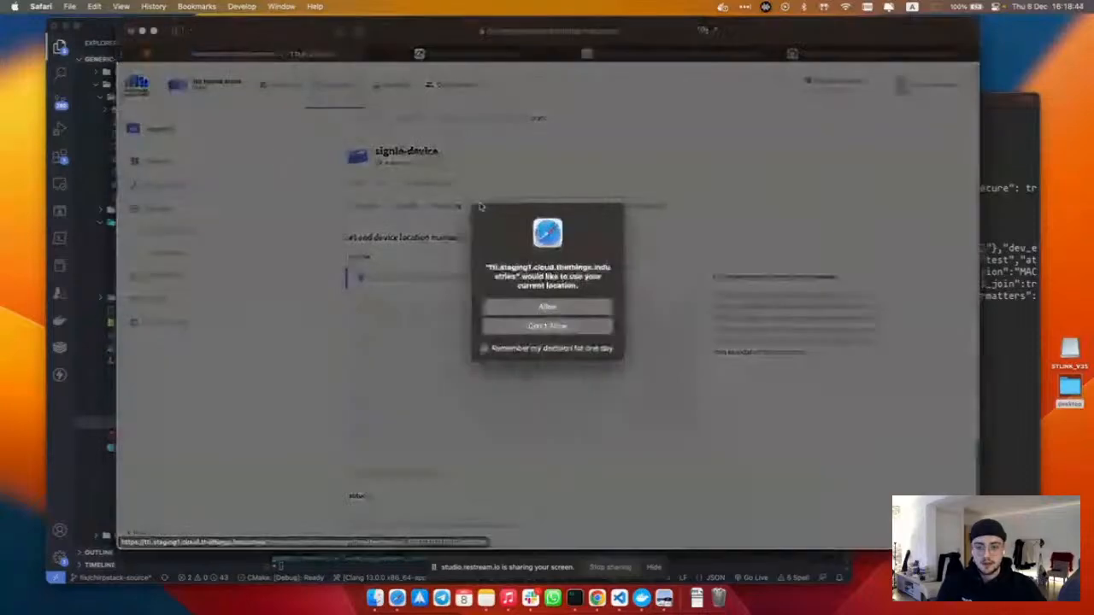
left_click(511, 307)
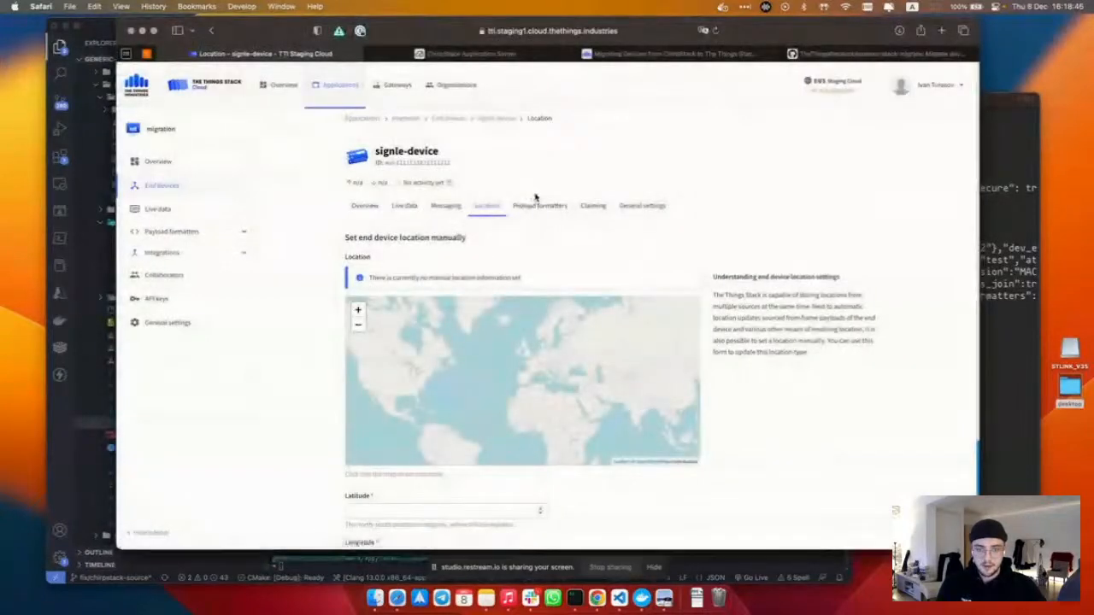
left_click(535, 204)
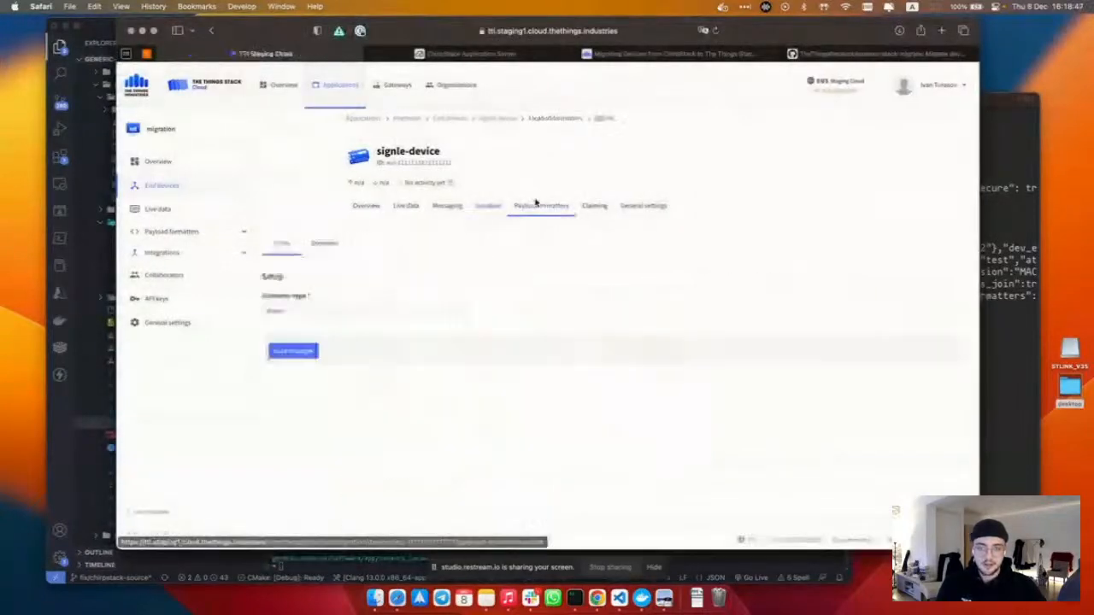
left_click(358, 209)
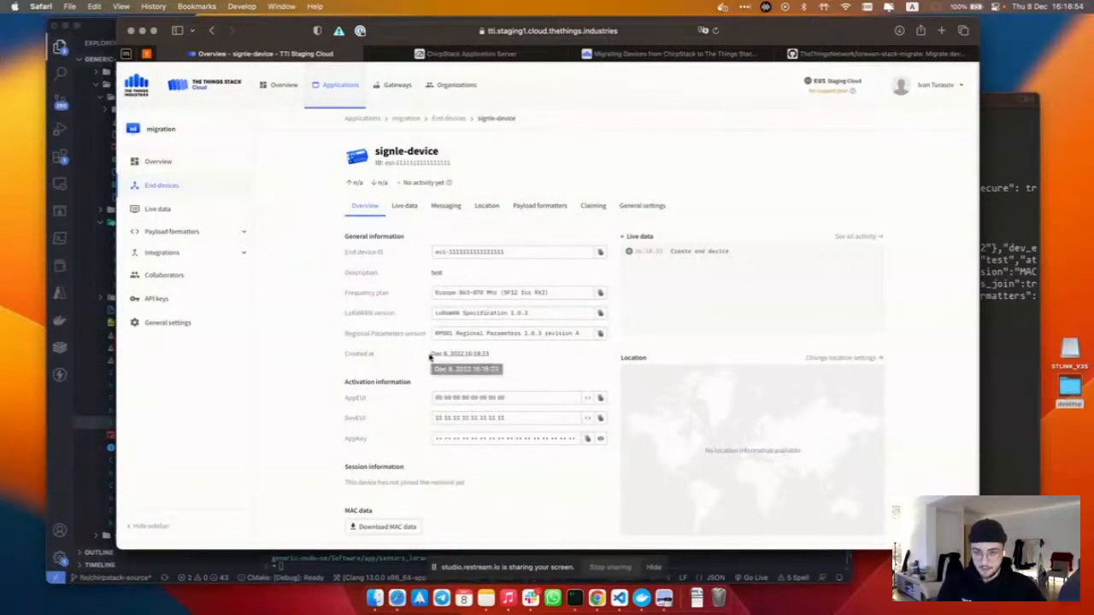
left_click(452, 121)
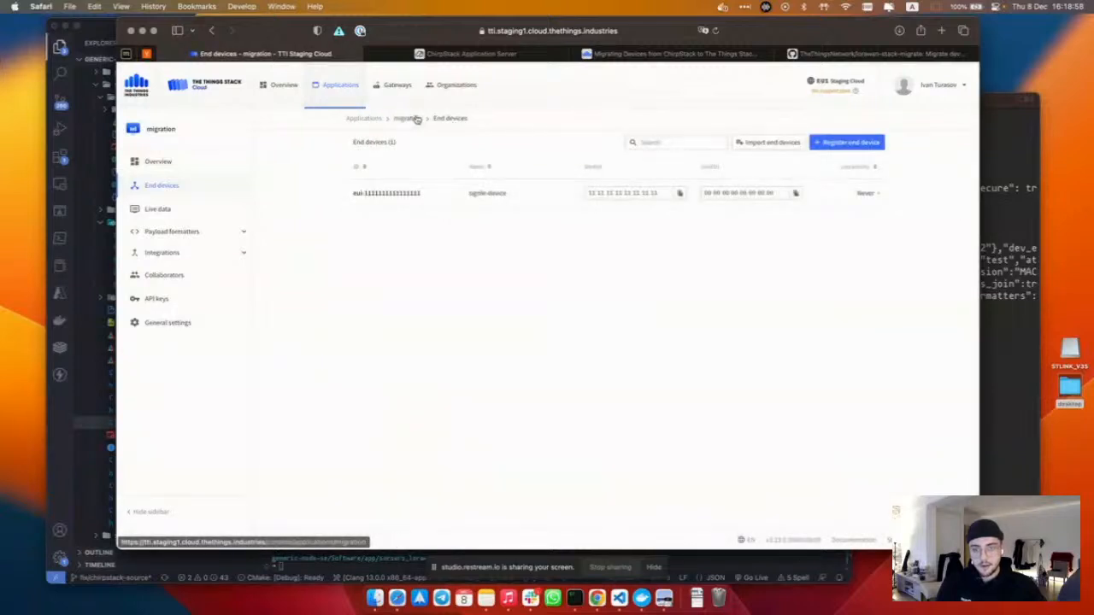
left_click(414, 120)
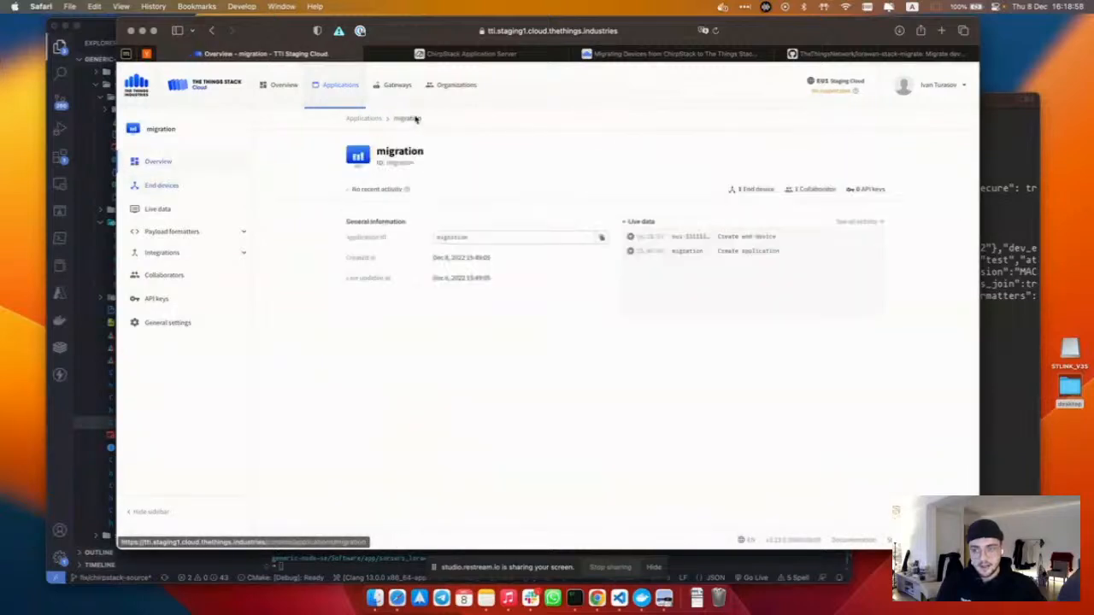
- Open the generic-node device in ChirpStack's test application and review its details and activity charts
left_click(493, 56)
left_click(292, 121)
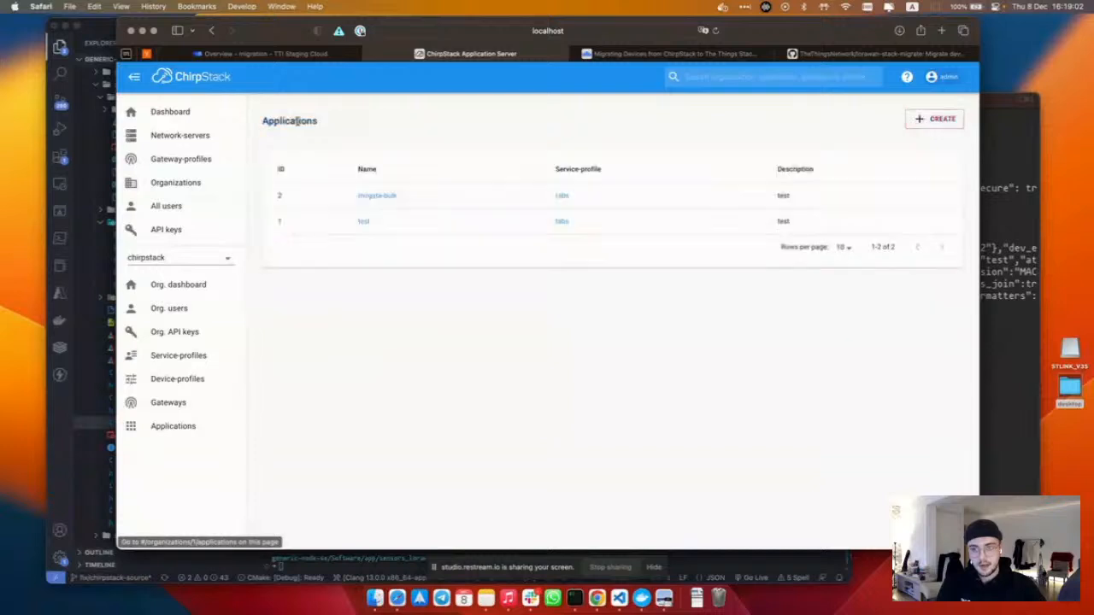
left_click(363, 220)
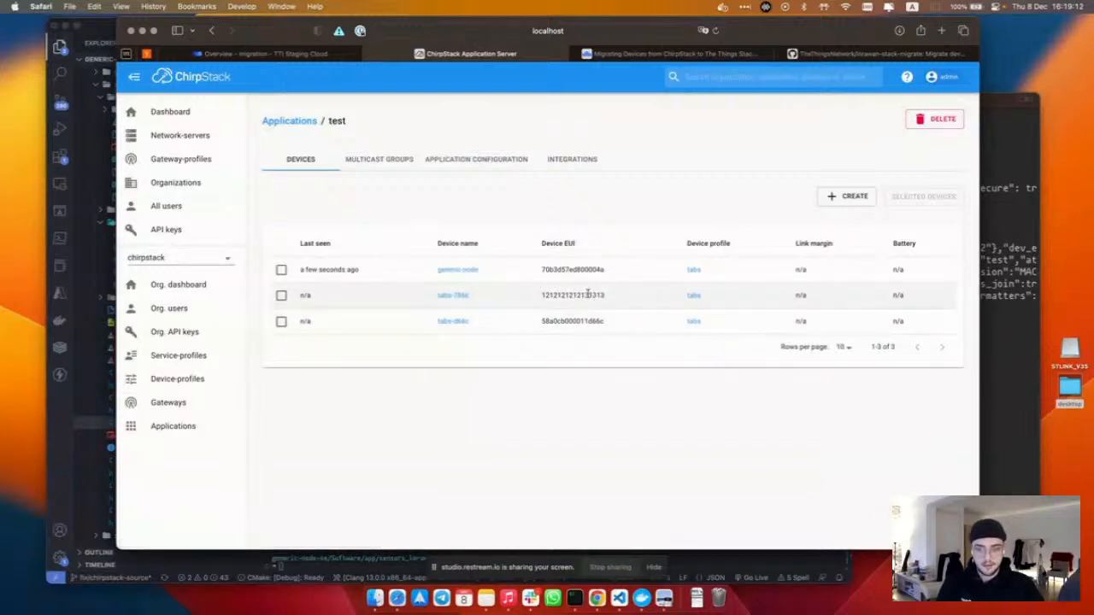
left_click(451, 269)
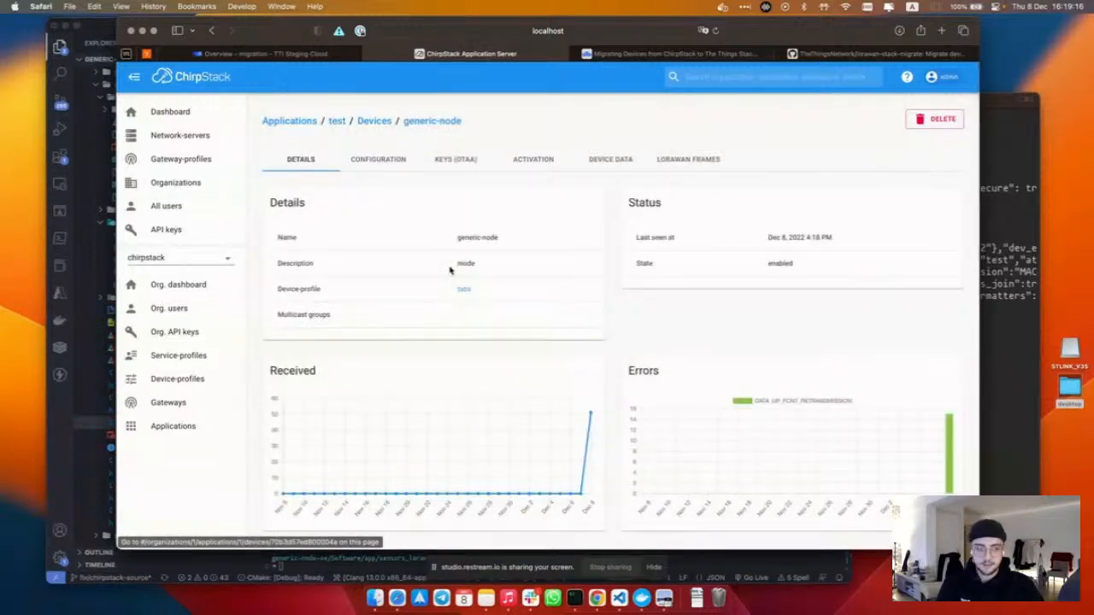
scroll(451, 270, "down", 1)
scroll(451, 270, "down", 5)
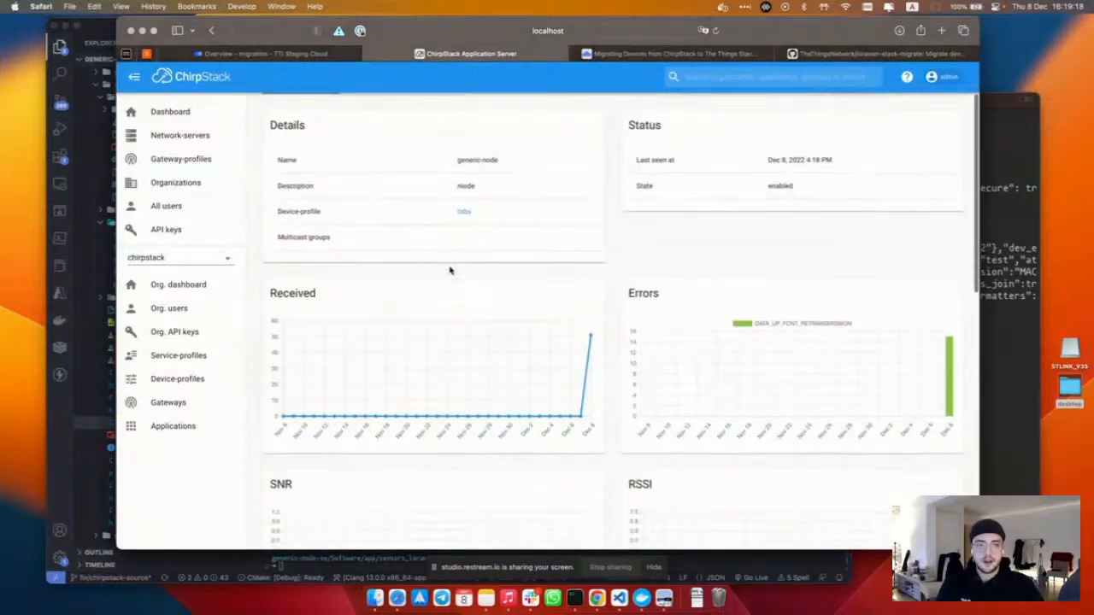
scroll(451, 270, "up", 6)
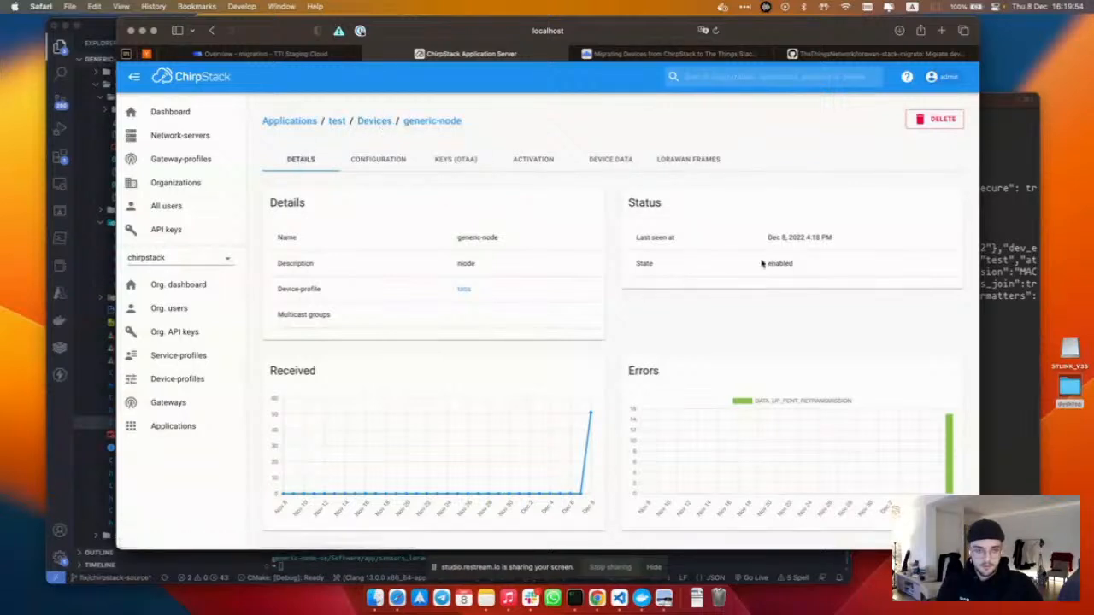
- Switch to iTerm2, recall the ttn-lw-migrate dry-run export command and change its device subcommand to application
left_click(1008, 248)
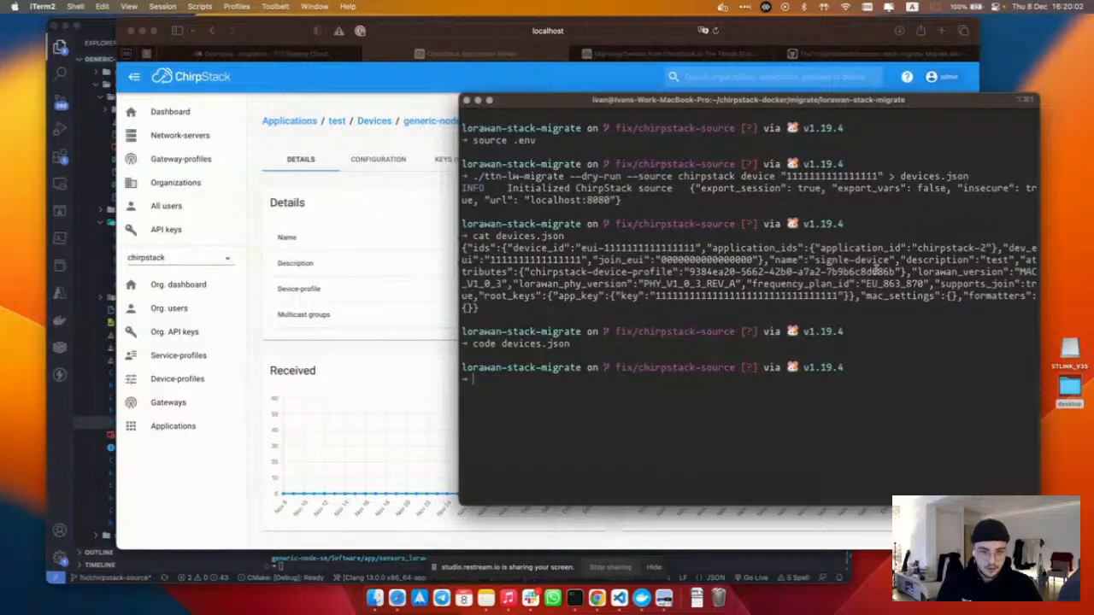
key("Up")
key("Up")
key("Up")
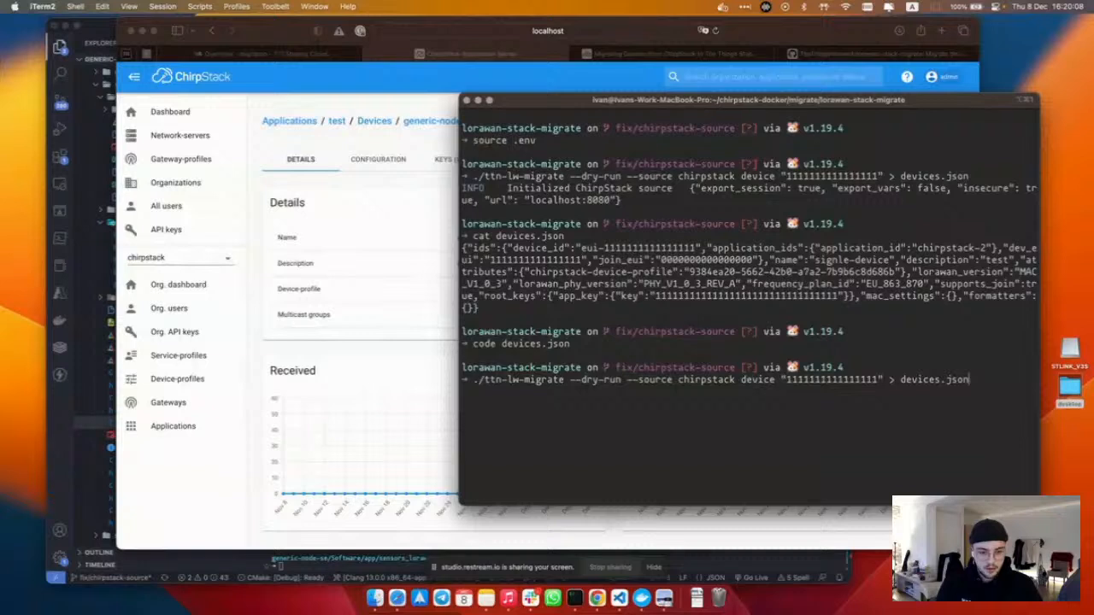
key("Left")
key("Left")
key("Left")
key("Left")
key("Left")
key("Left")
key("Left")
key("Left")
key("Left")
key("Left")
key("Left")
key("Left")
key("Left")
key("Left")
key("Left")
key("Left")
key("Left")
key("Left")
key("Left")
key("Left")
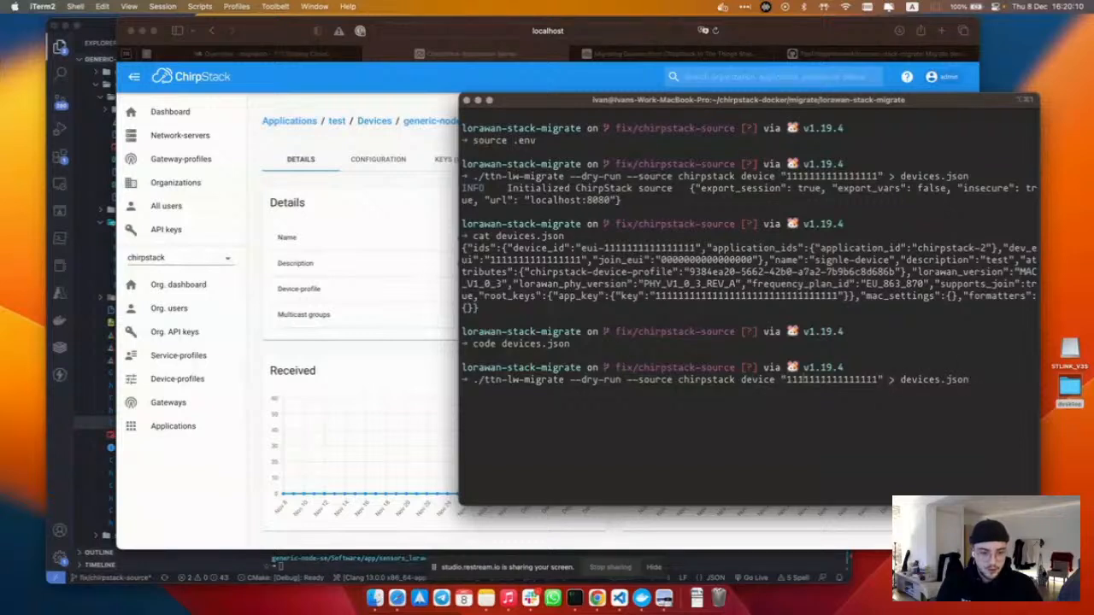
key("BackSpace")
key("BackSpace")
key("BackSpace")
key("BackSpace")
key("BackSpace")
key("BackSpace")
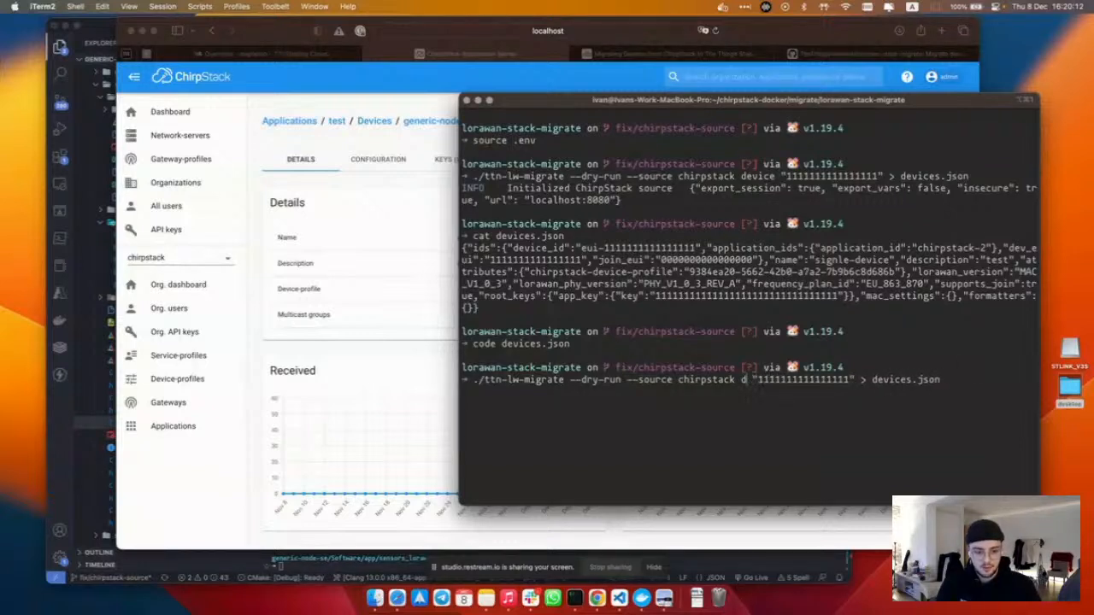
type("application")
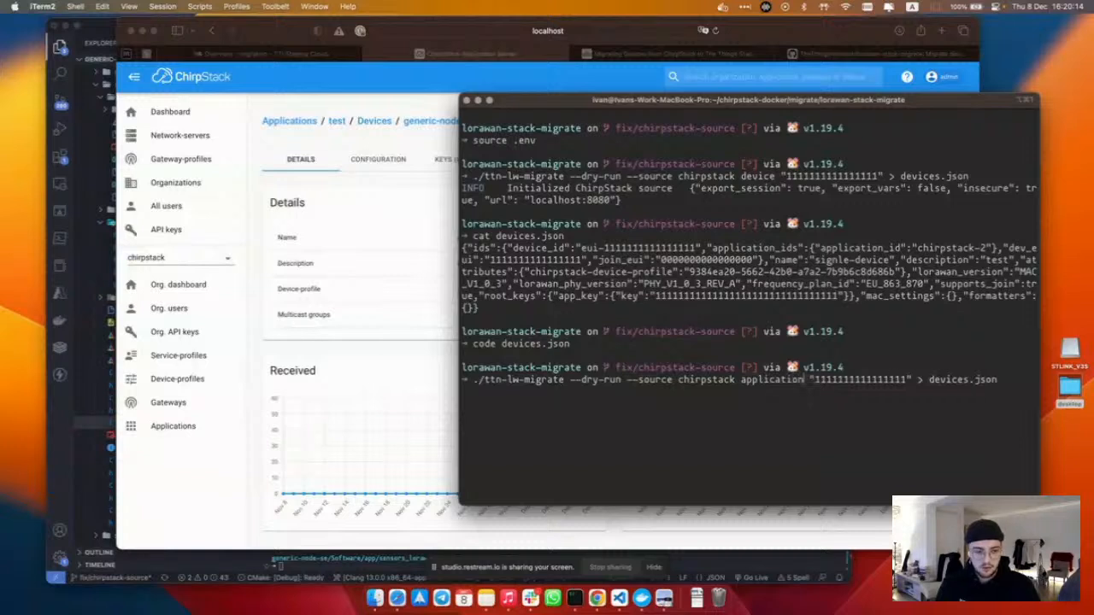
- Change the export command's output file to application.json
key("Left")
key("Left")
key("Left")
key("BackSpace")
key("BackSpace")
key("BackSpace")
key("BackSpace")
key("BackSpace")
key("BackSpace")
key("BackSpace")
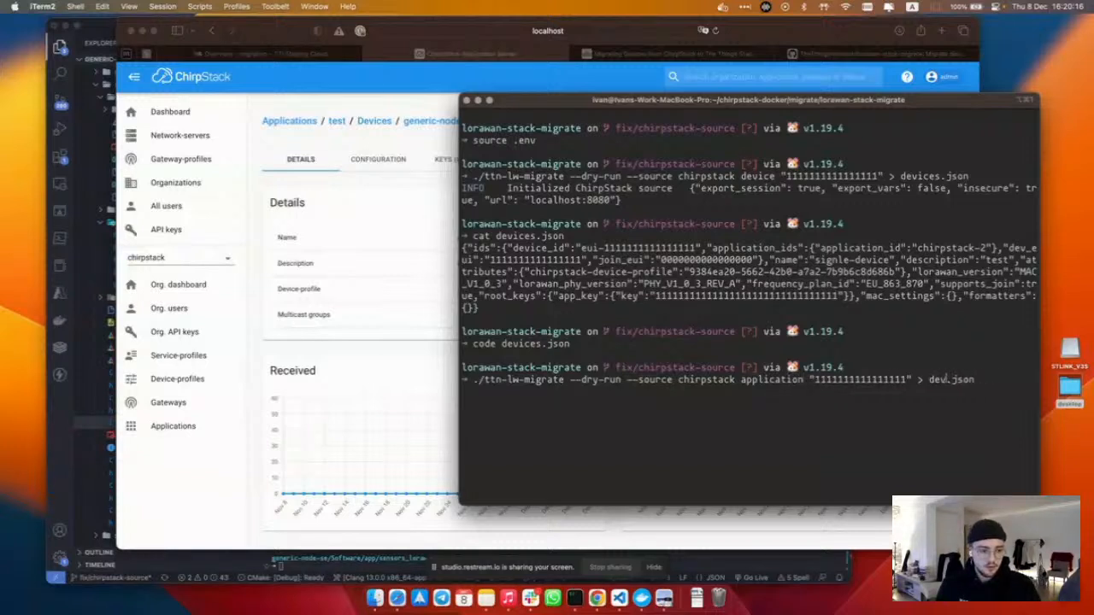
type("application")
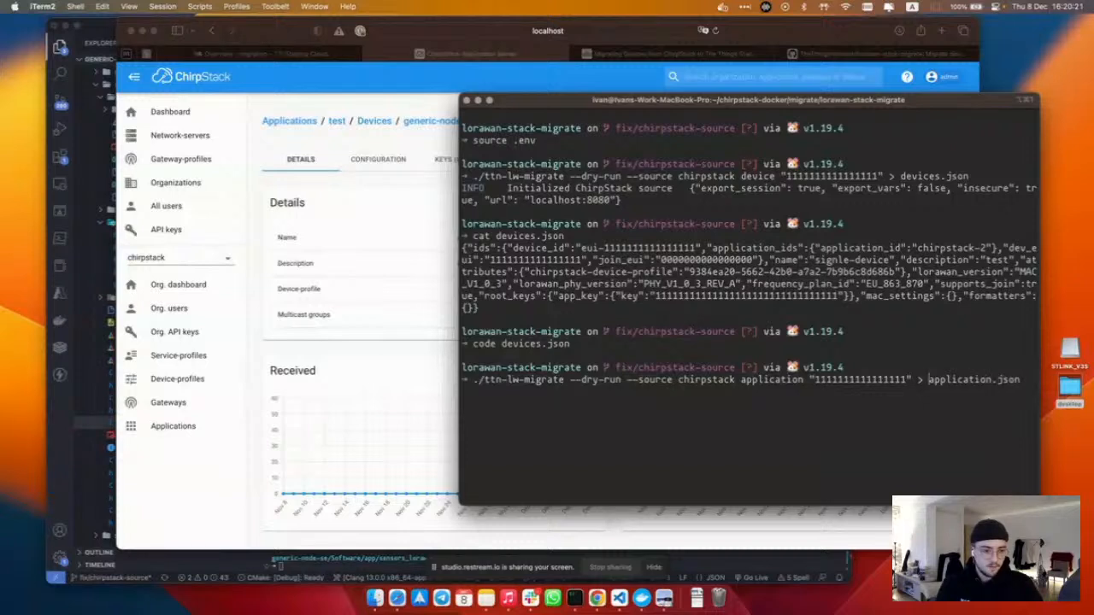
- Replace the device EUI in the command with the application name "test", checking the name in ChirpStack in Safari
key("BackSpace")
key("BackSpace")
key("BackSpace")
key("BackSpace")
key("BackSpace")
key("BackSpace")
key("BackSpace")
key("BackSpace")
key("BackSpace")
key("BackSpace")
key("BackSpace")
key("BackSpace")
key("BackSpace")
key("BackSpace")
key("BackSpace")
key("BackSpace")
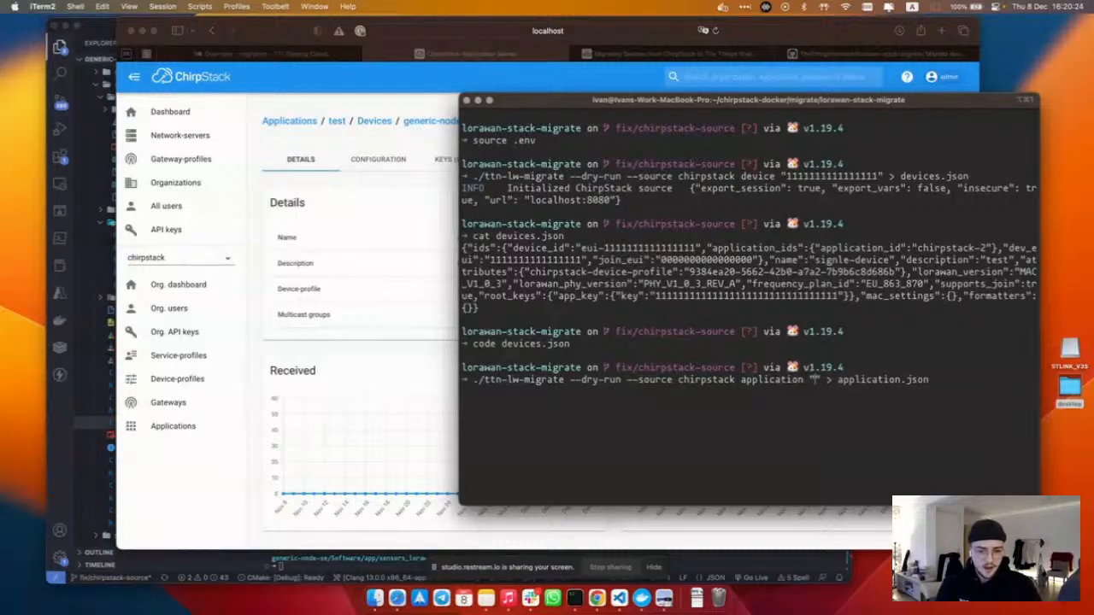
left_click(424, 274)
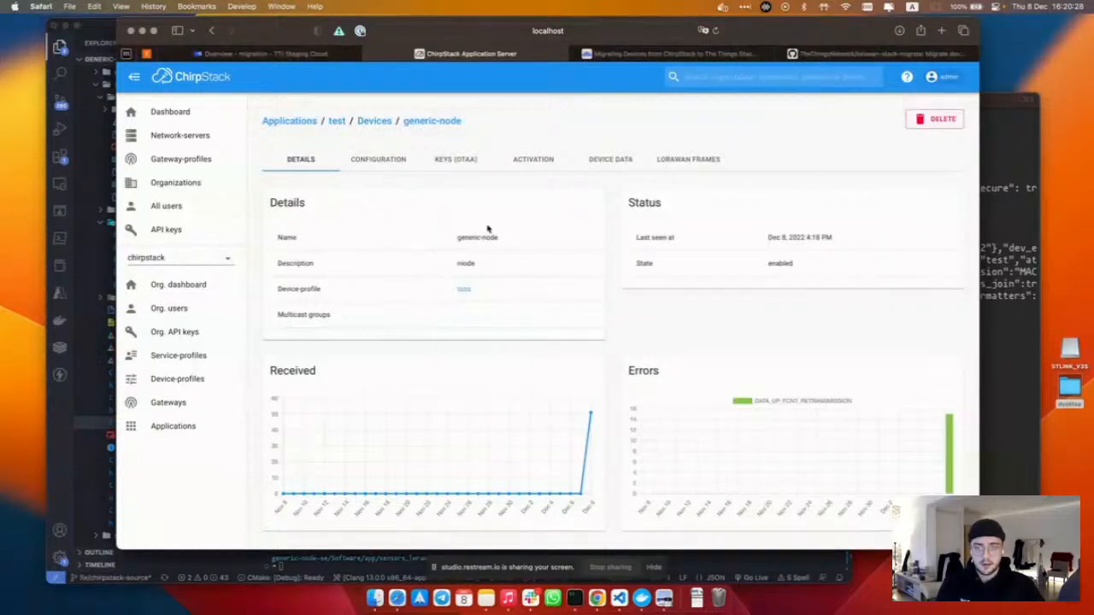
left_click(337, 121)
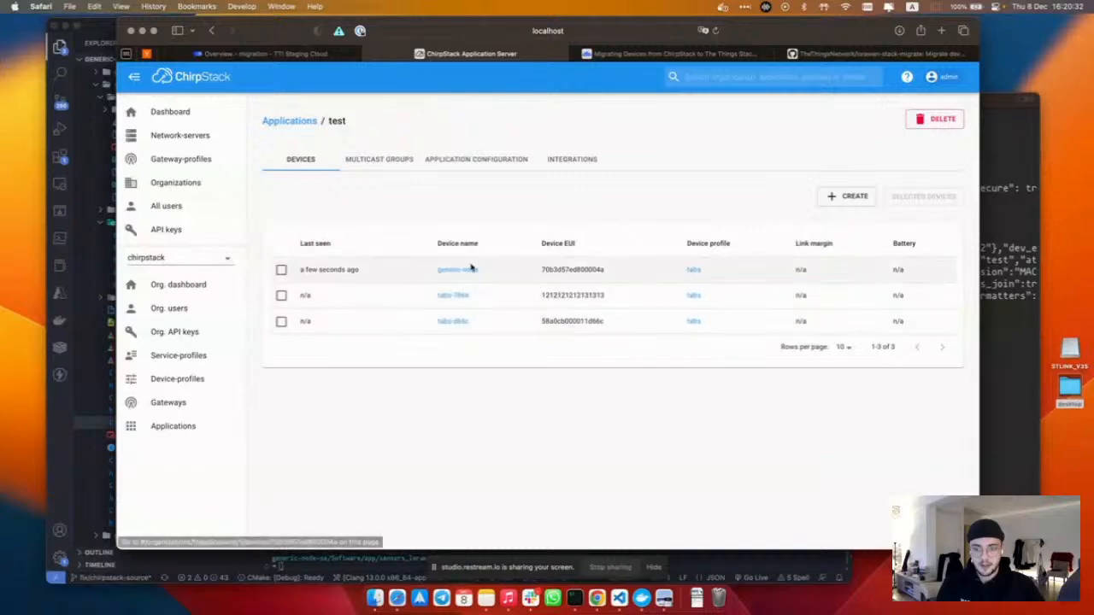
left_click(1002, 404)
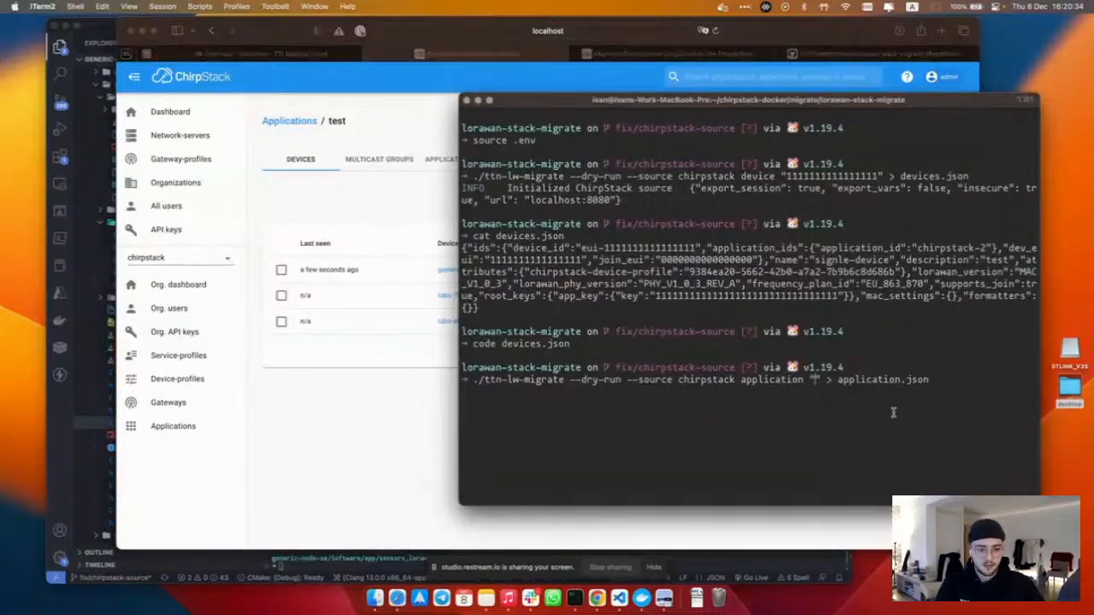
type("test")
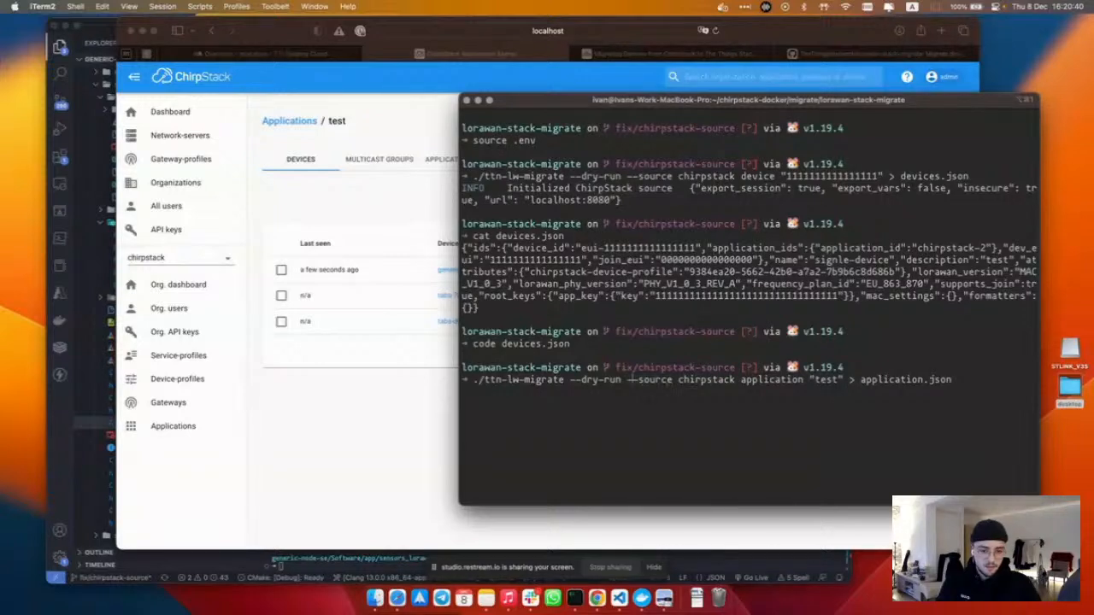
- Remove the --dry-run option from the command, recheck the ChirpStack device list, and run the application export in the terminal
key("BackSpace")
key("BackSpace")
key("BackSpace")
key("BackSpace")
key("BackSpace")
key("BackSpace")
key("BackSpace")
key("BackSpace")
key("BackSpace")
key("BackSpace")
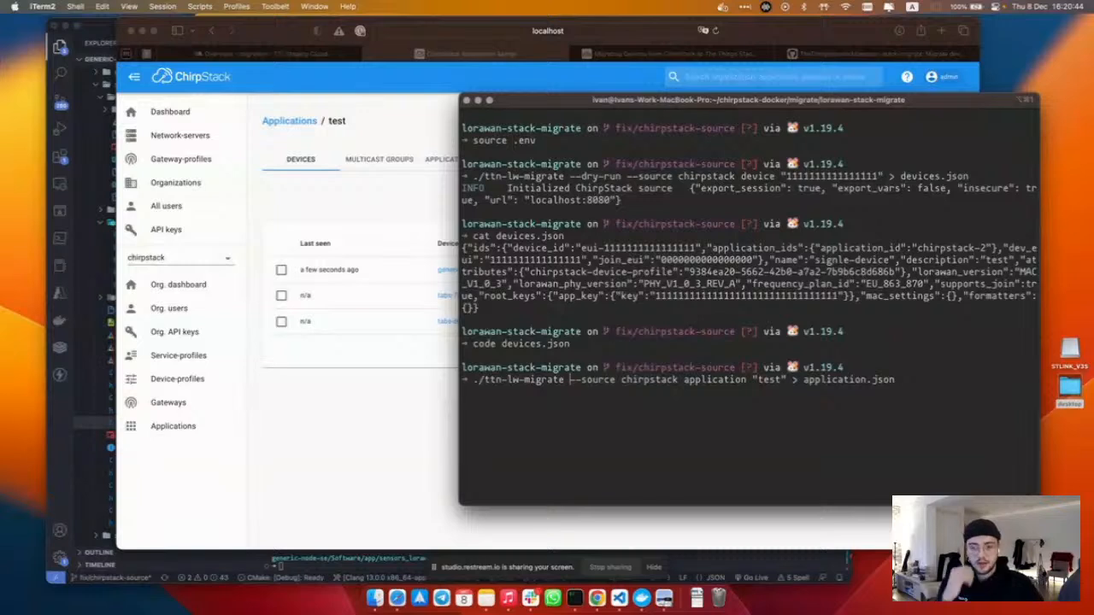
left_click(449, 422)
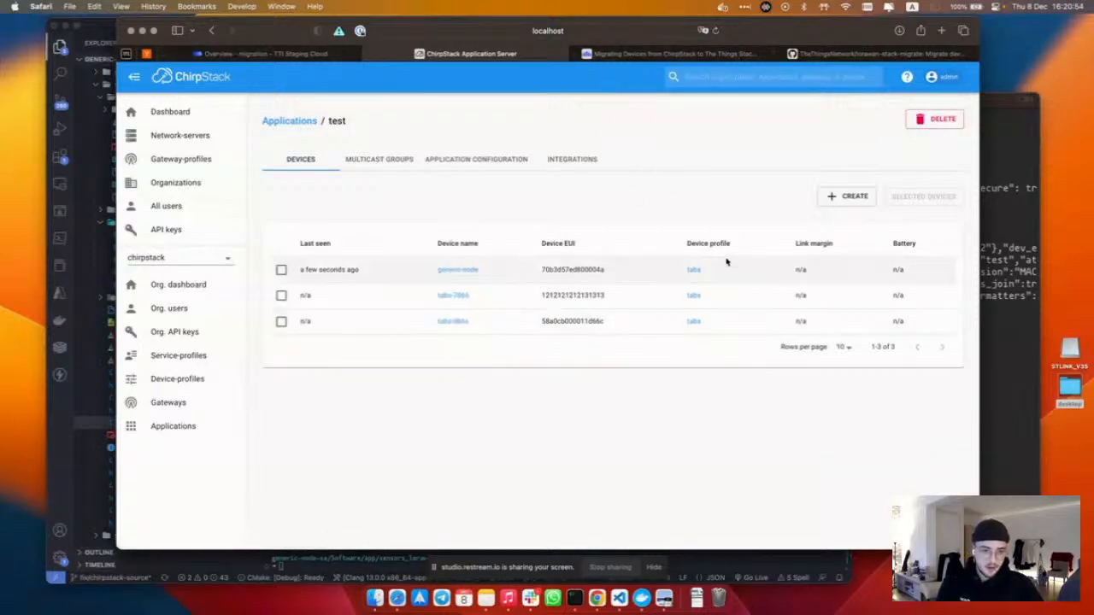
left_click(995, 315)
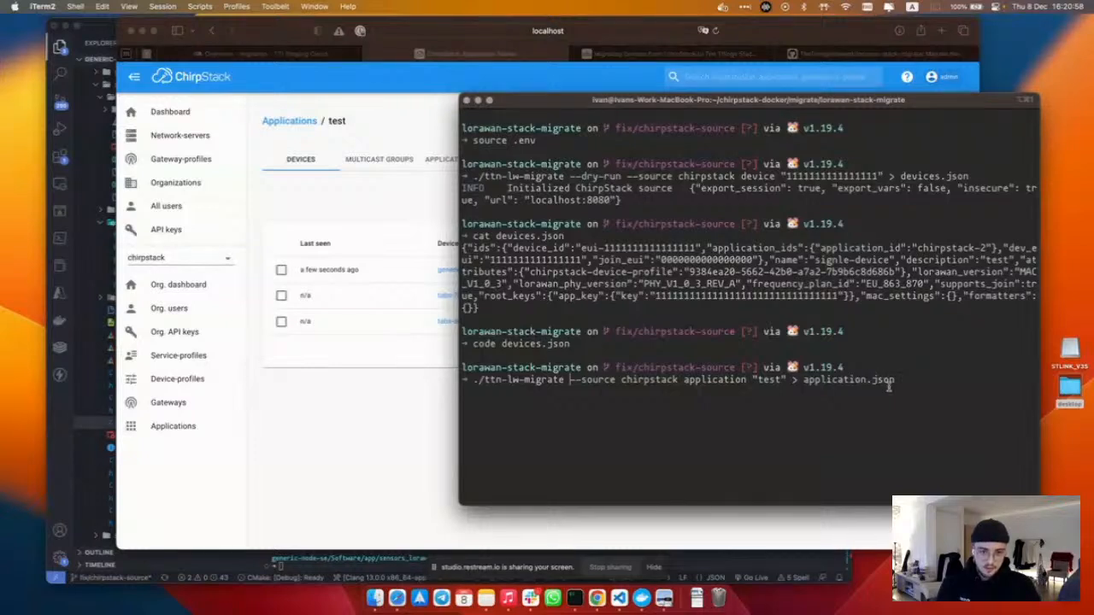
key("Right")
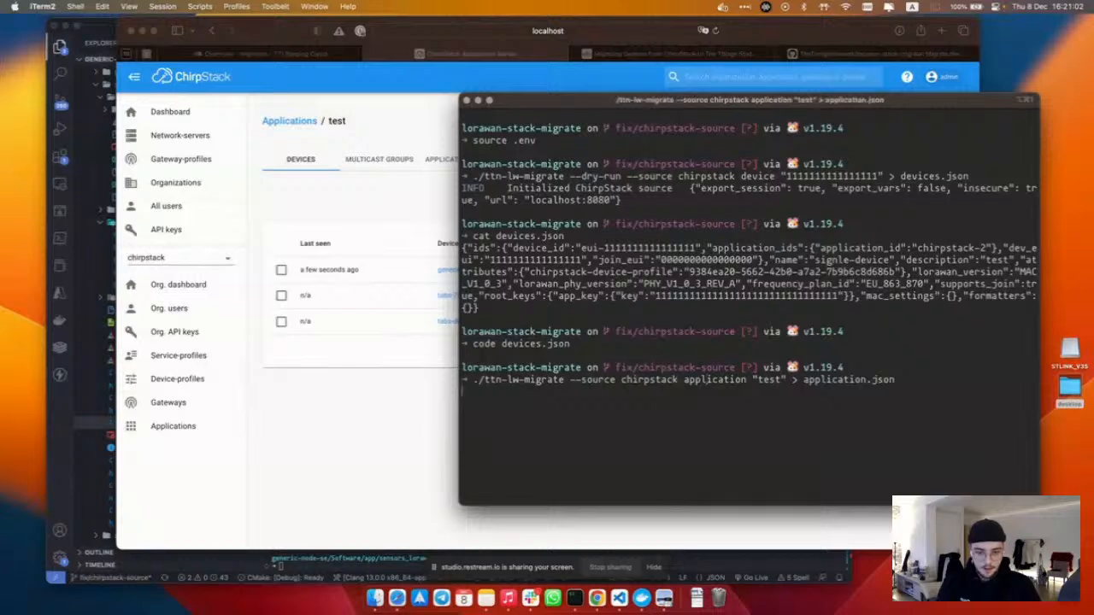
key("Return")
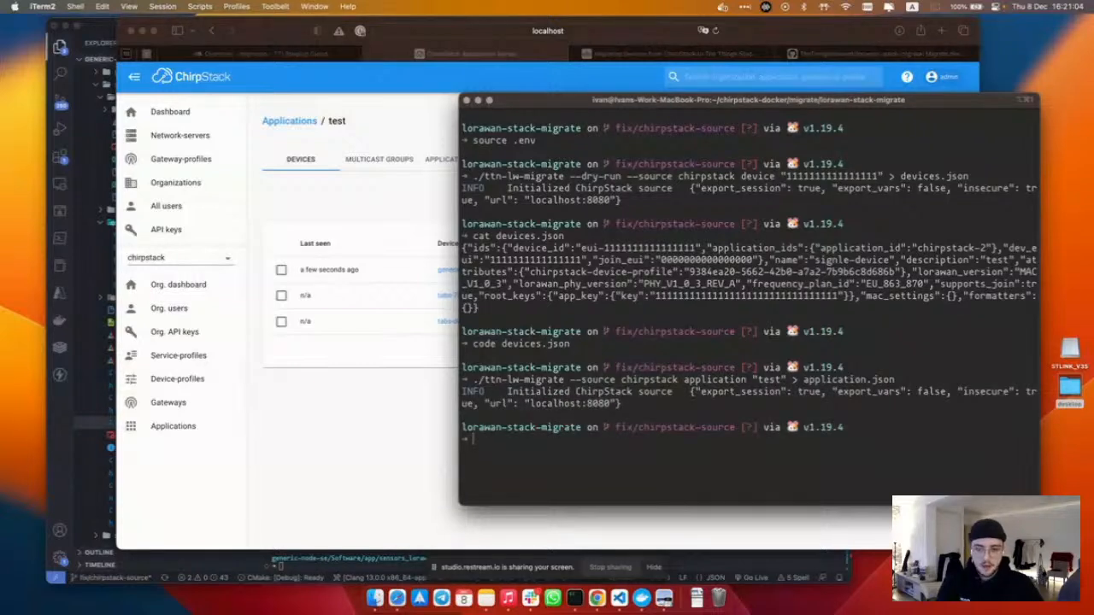
- Return to ChirpStack in Safari, reopen the test application from the applications list and reload its device list
left_click(304, 142)
left_click(288, 120)
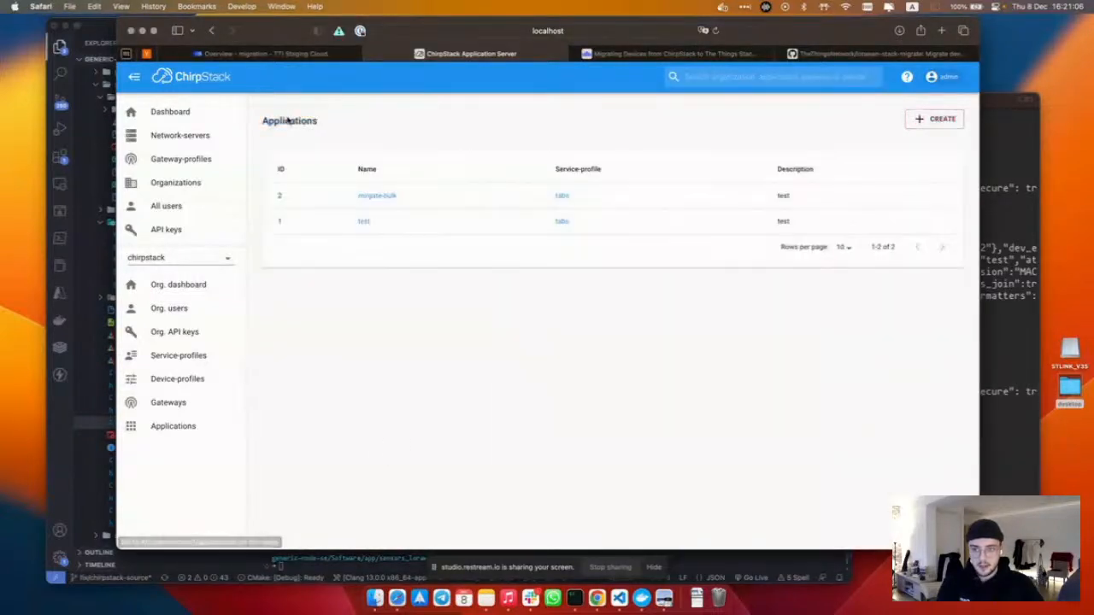
left_click(363, 221)
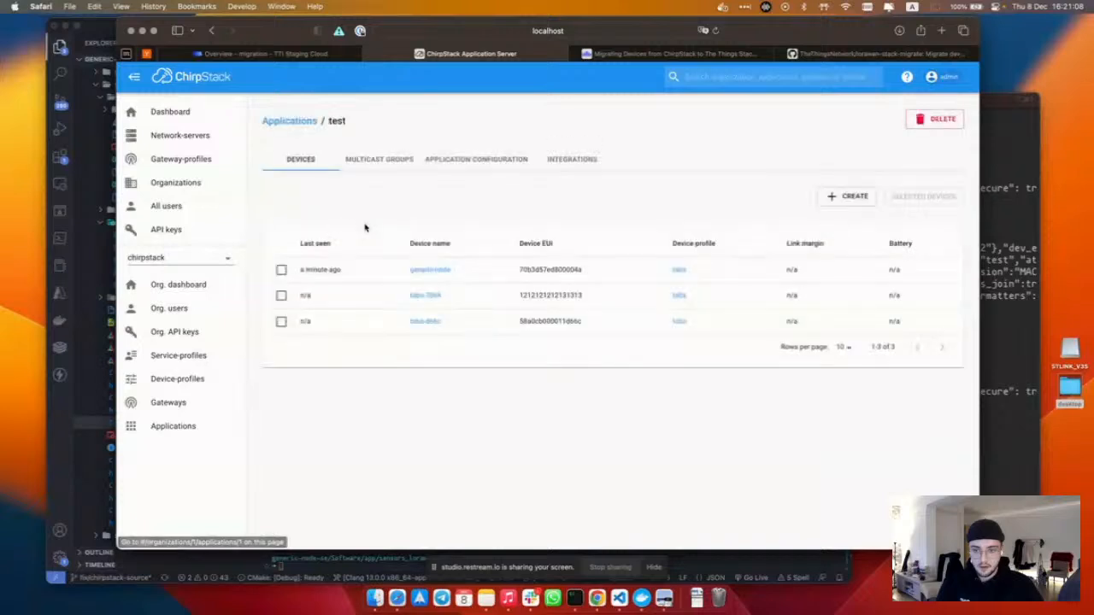
key("super+r")
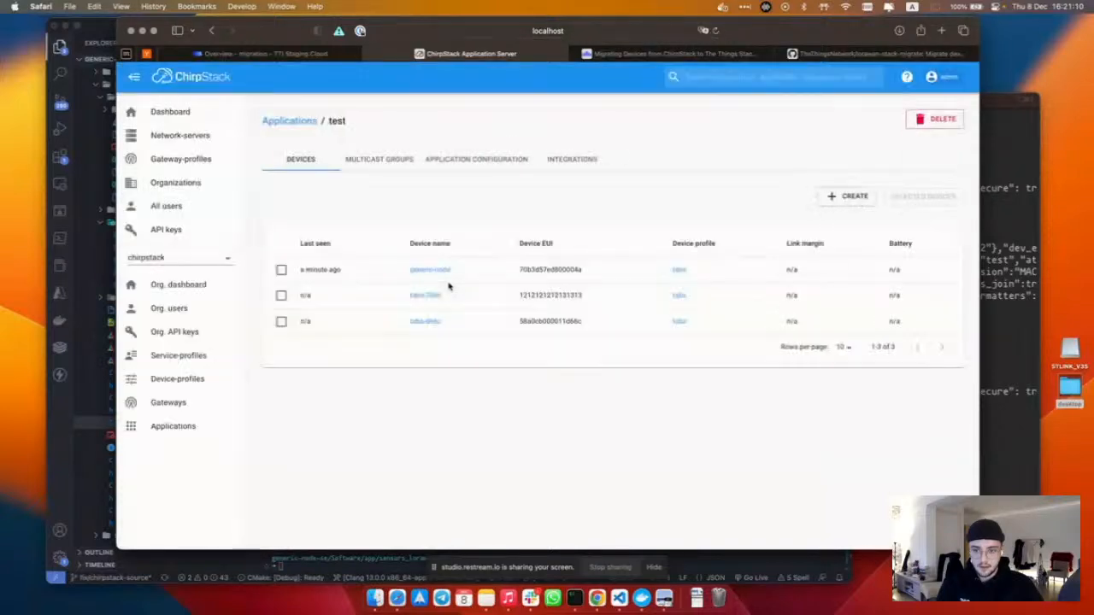
- From iTerm2, open application.json in VS Code and format the document
left_click(993, 357)
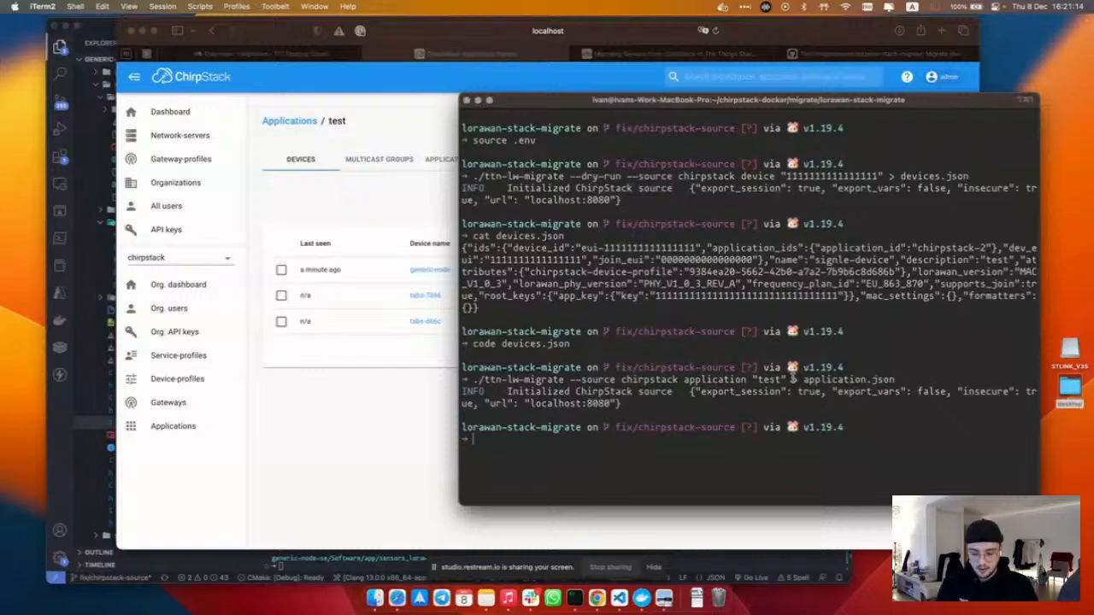
type("code .")
key("BackSpace")
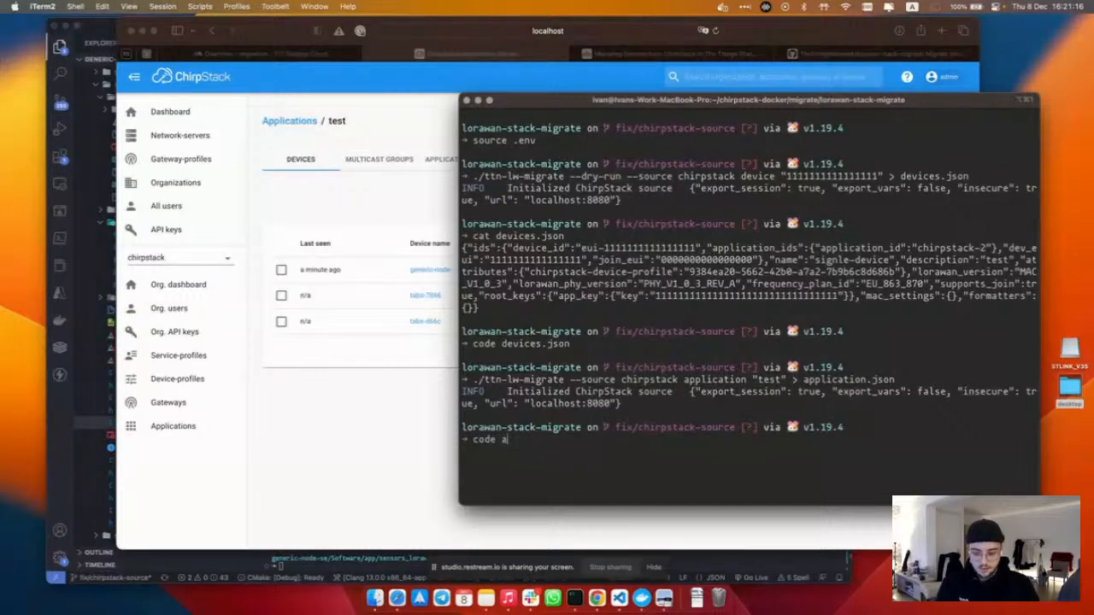
type("application.json")
key("Return")
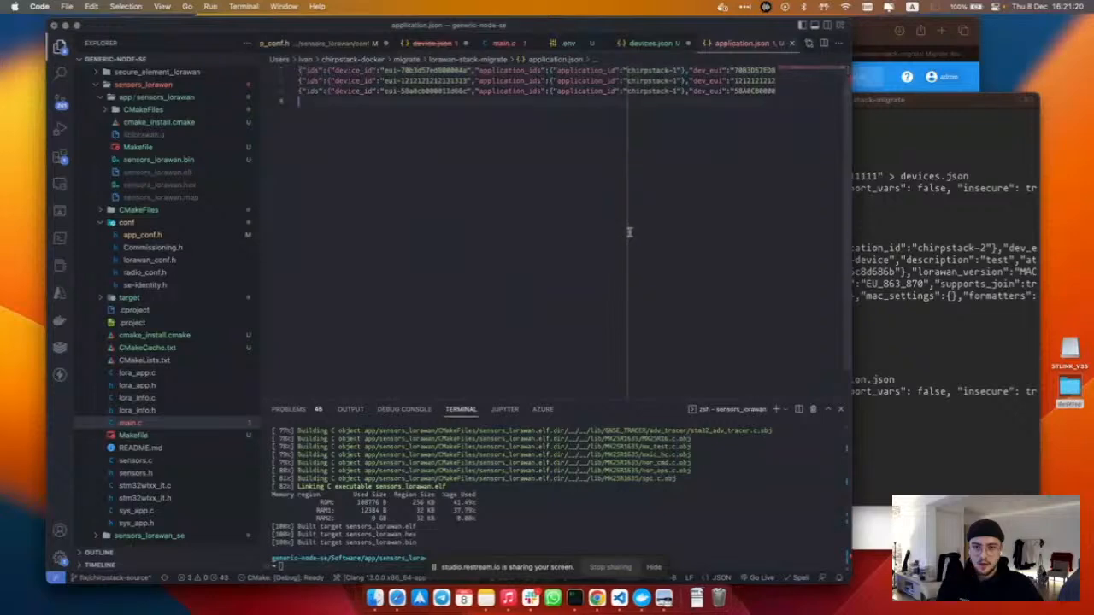
left_click(504, 203)
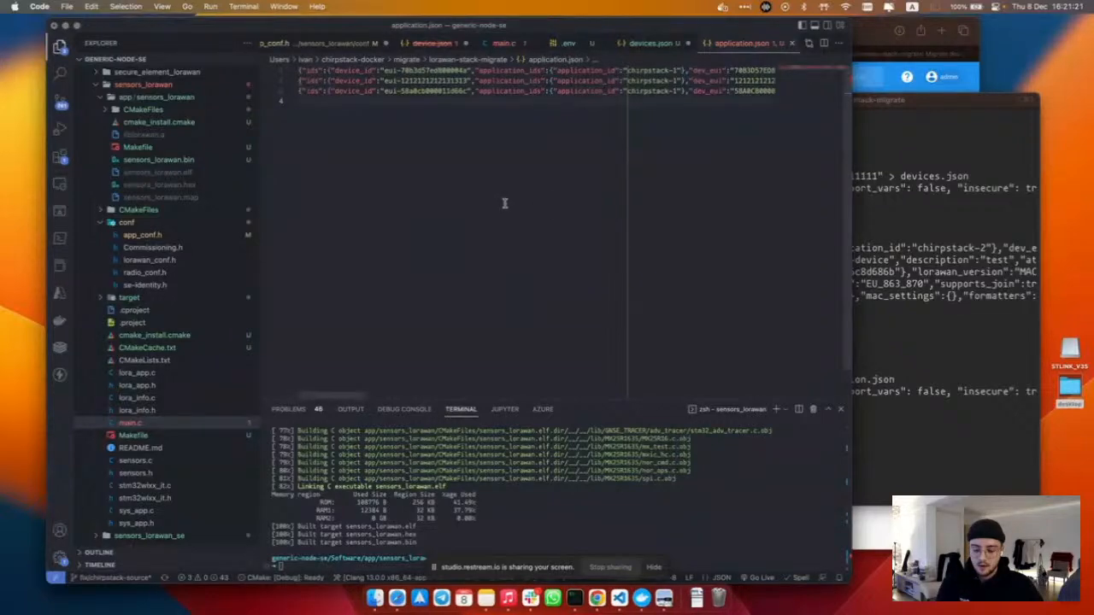
key("shift+alt+f")
- Examine the exported devices in application.json, including generic-node's identifiers, root keys, session keys, device address and frame counters
scroll(479, 222, "down", 10)
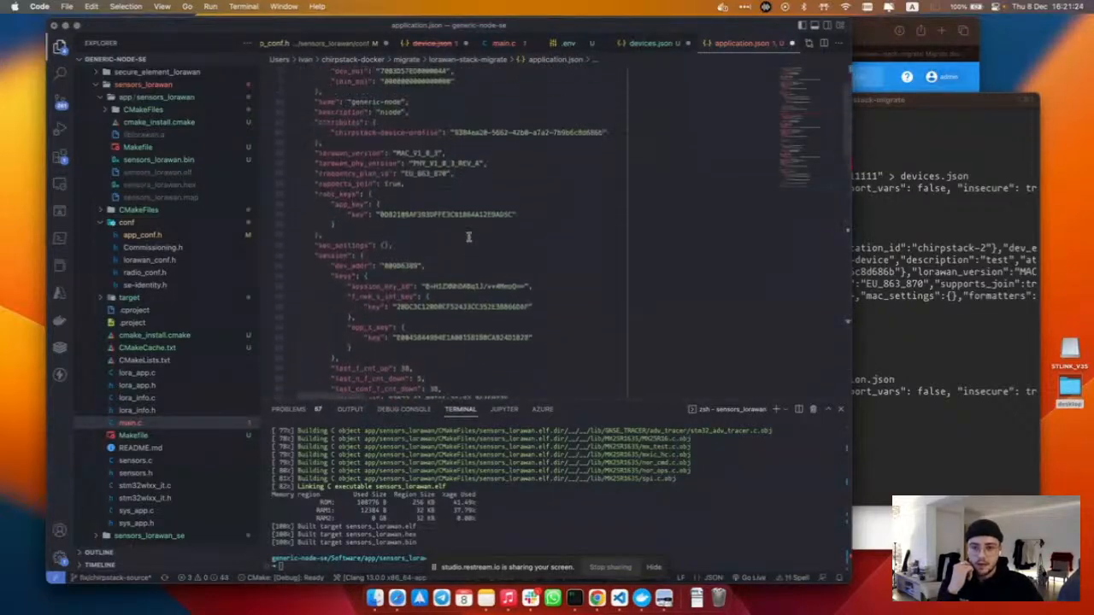
scroll(468, 237, "up", 2)
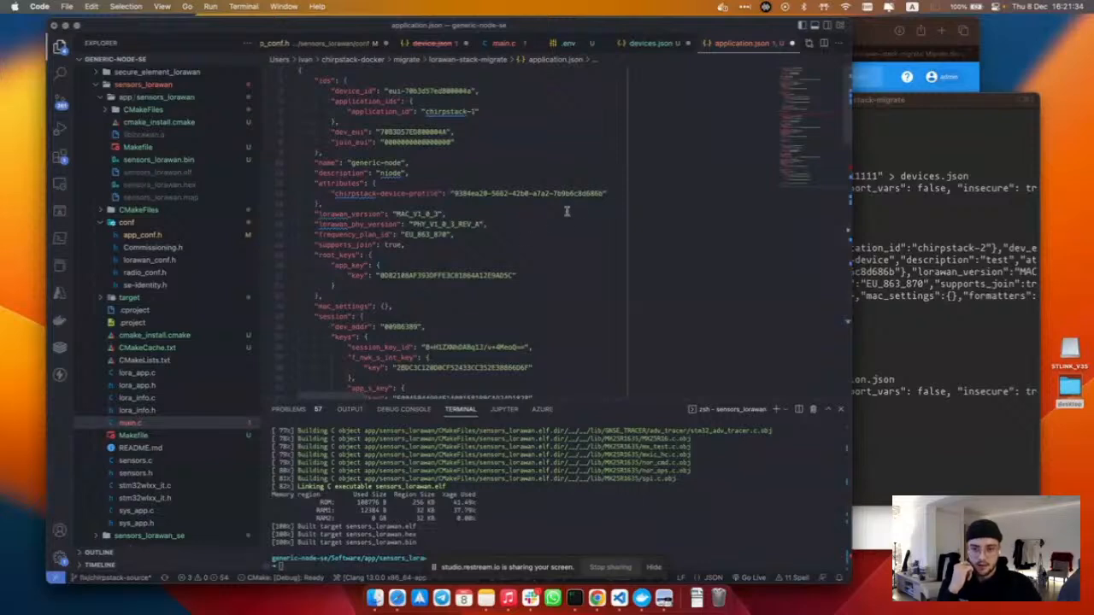
scroll(464, 291, "down", 3)
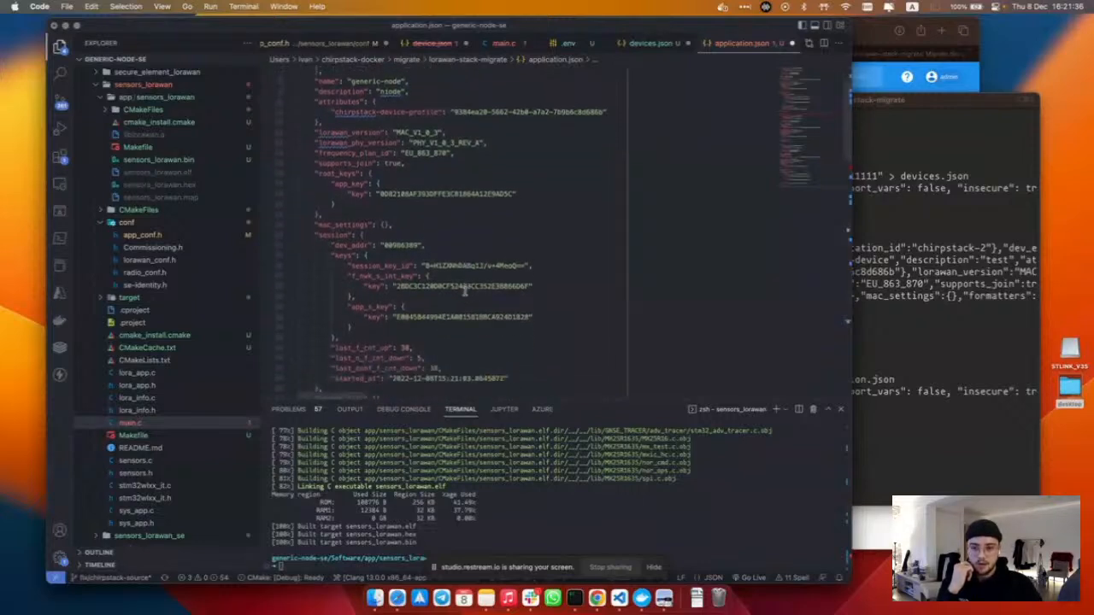
scroll(464, 291, "up", 3)
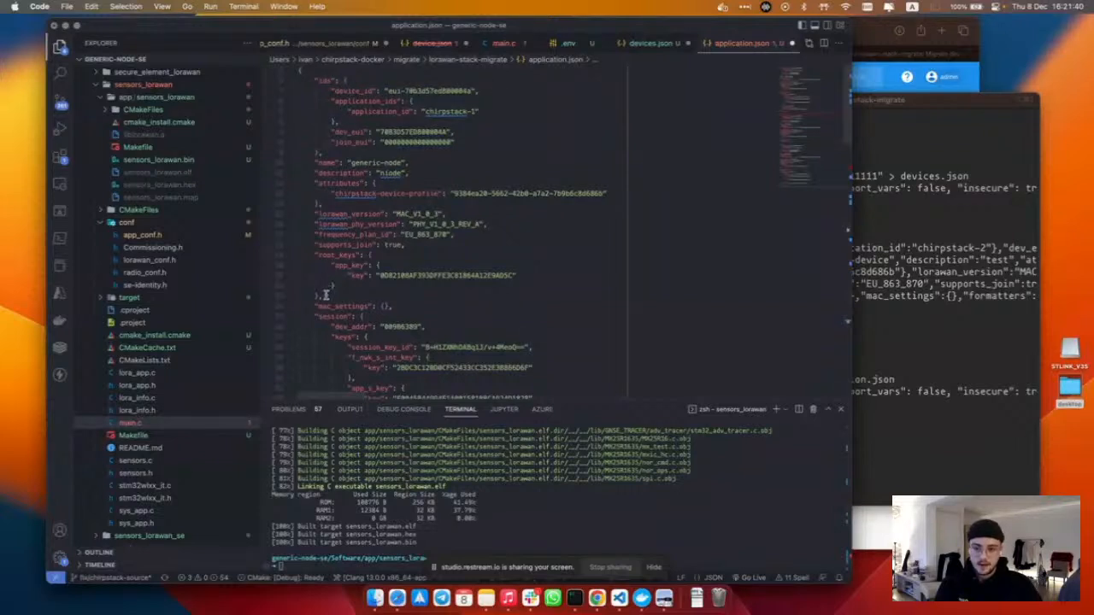
left_click_drag(325, 295, 283, 81)
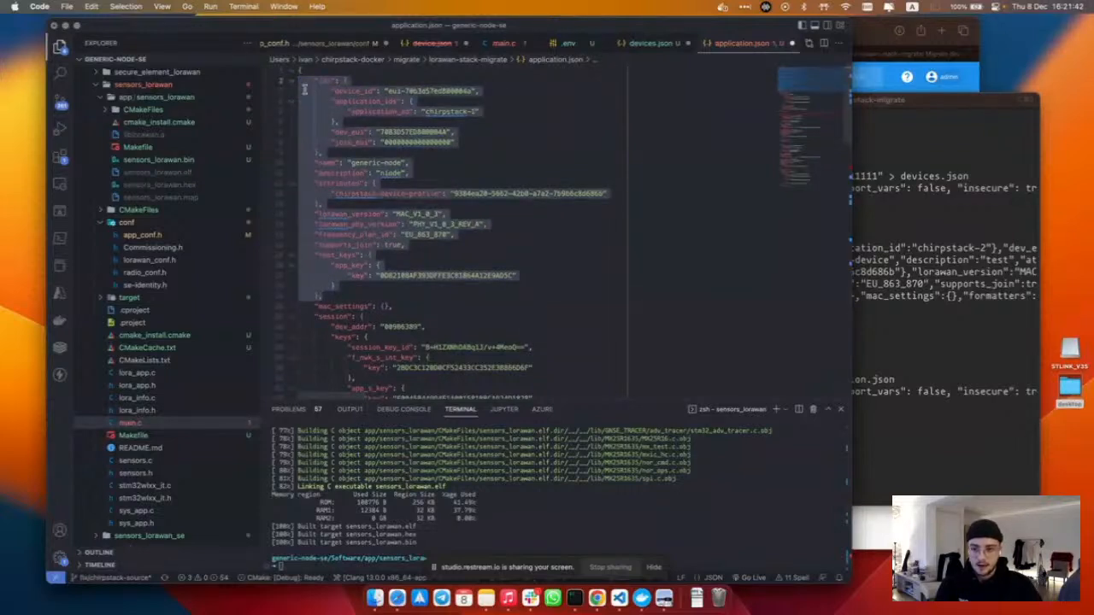
scroll(303, 88, "down", 5)
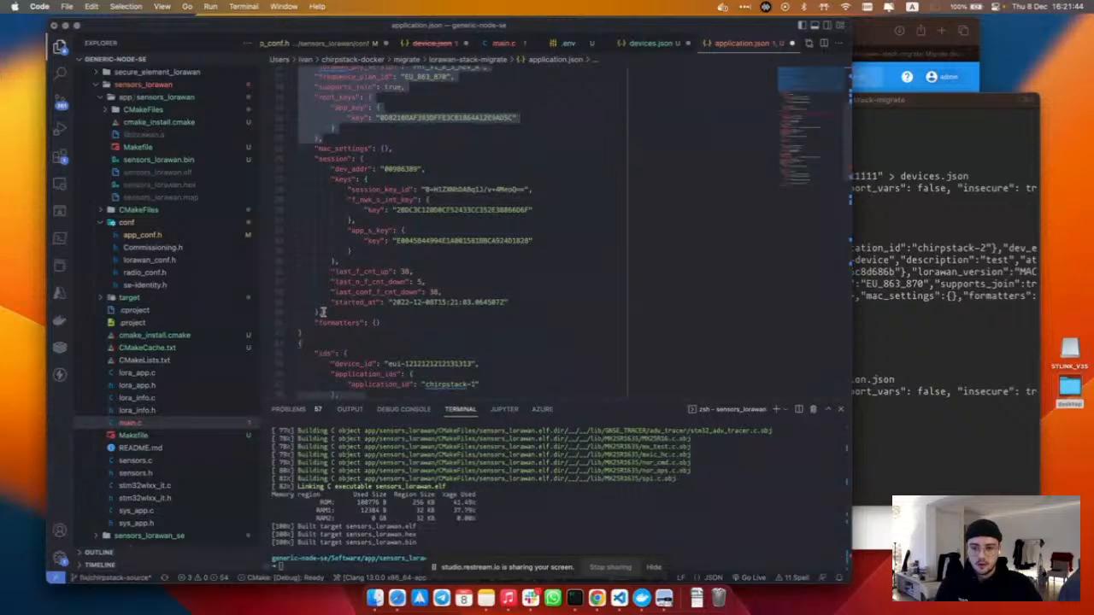
left_click_drag(322, 312, 297, 158)
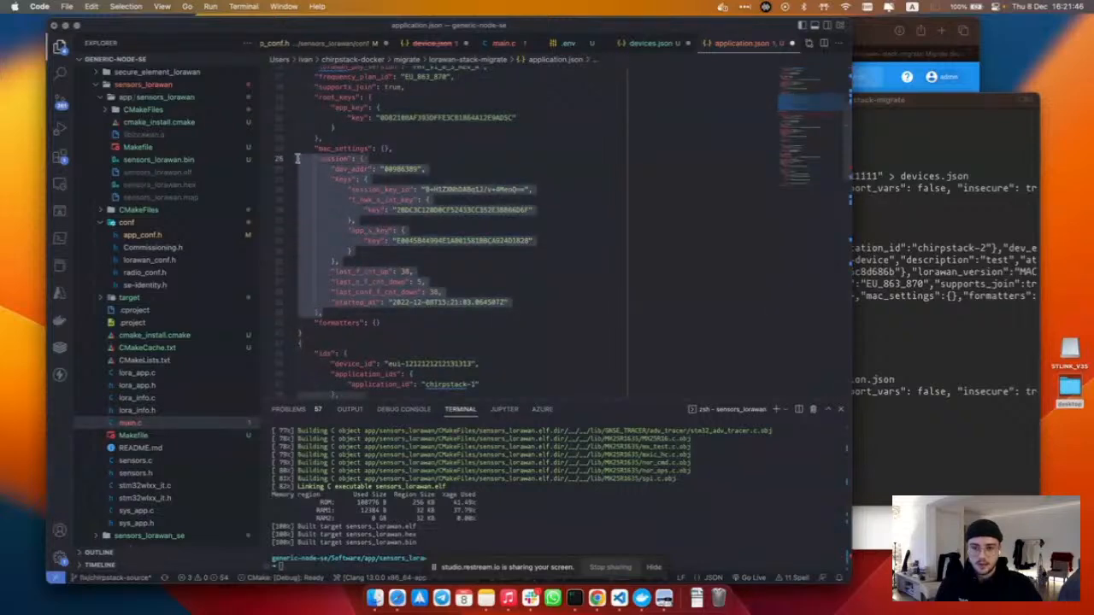
left_click(503, 221)
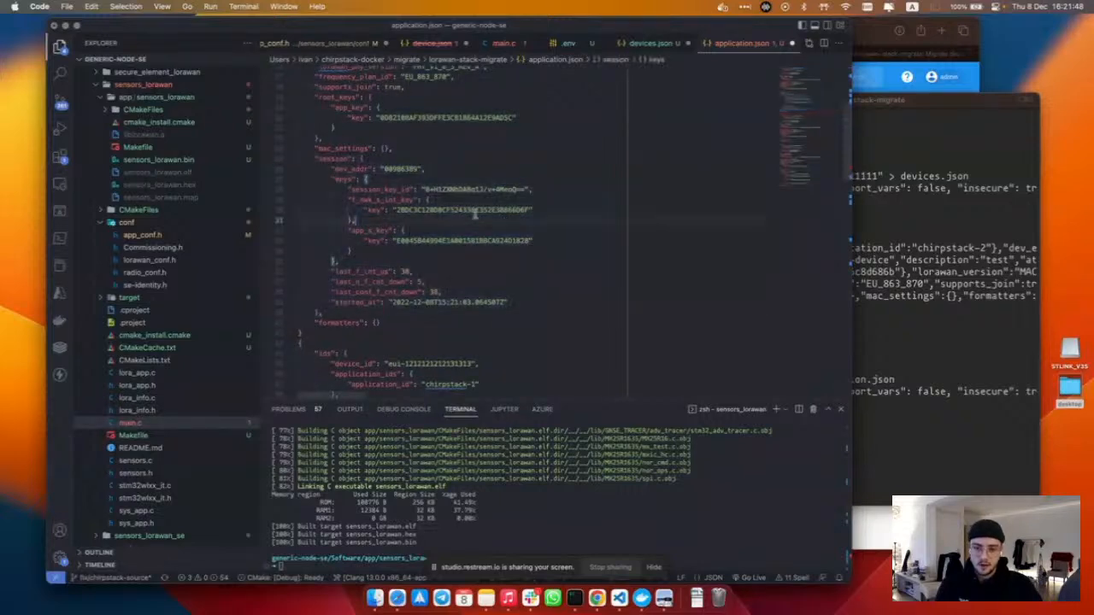
left_click_drag(382, 169, 418, 168)
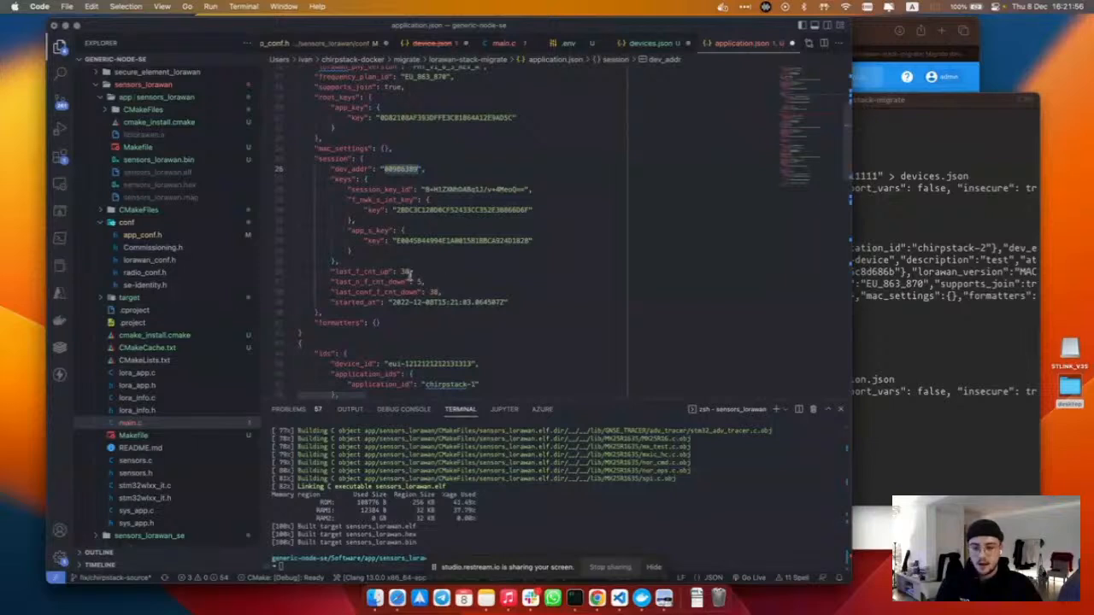
scroll(420, 301, "down", 15)
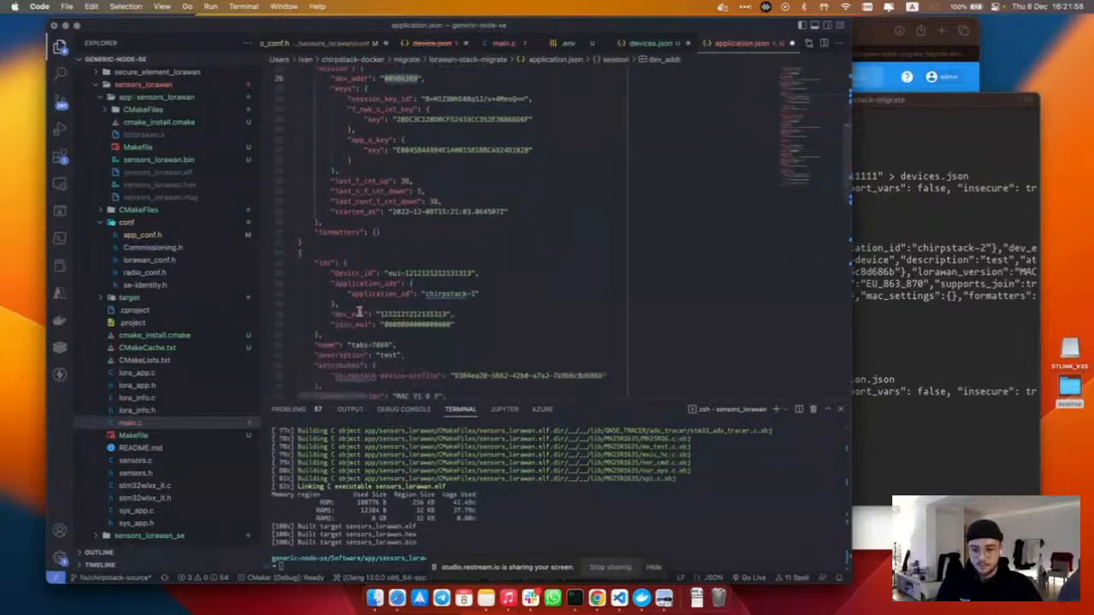
scroll(359, 311, "down", 10)
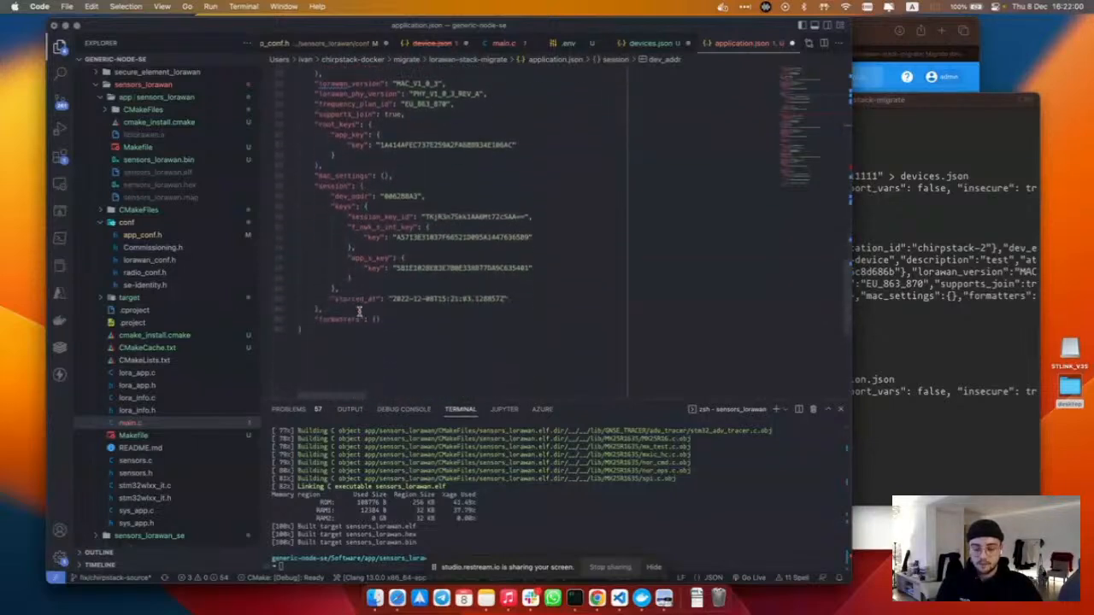
- Review the exported device entries in application.json alongside the application export command in iTerm2
scroll(359, 311, "up", 10)
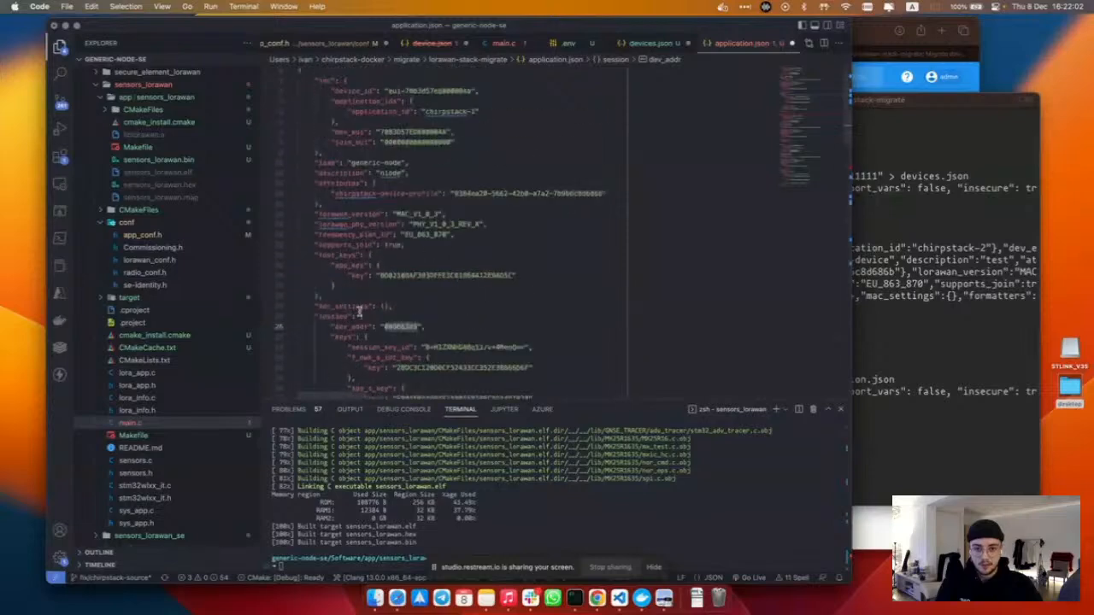
left_click(982, 199)
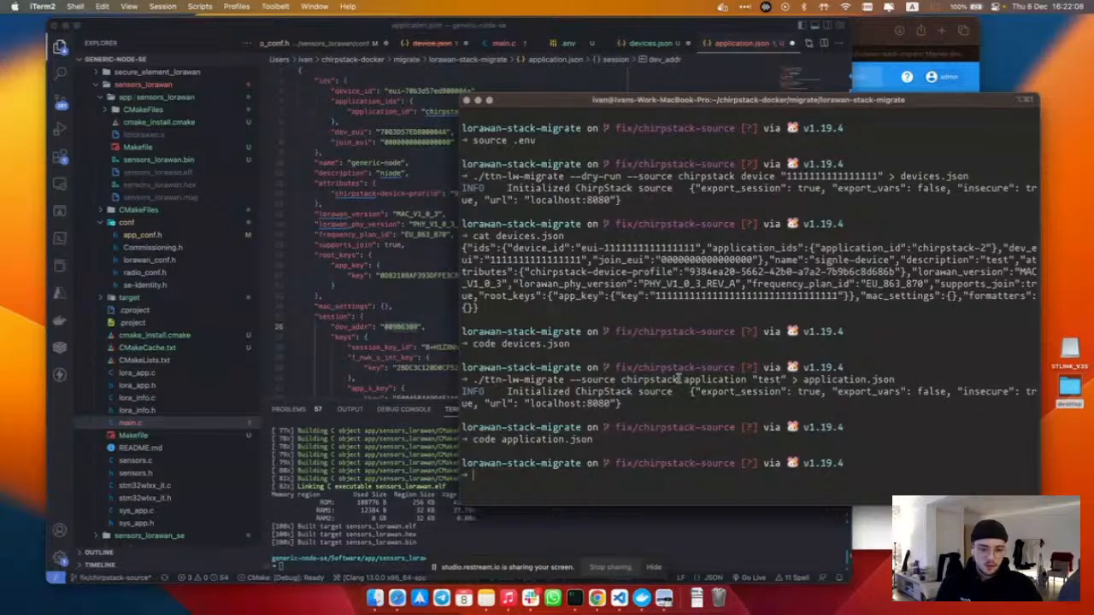
left_click_drag(683, 379, 747, 377)
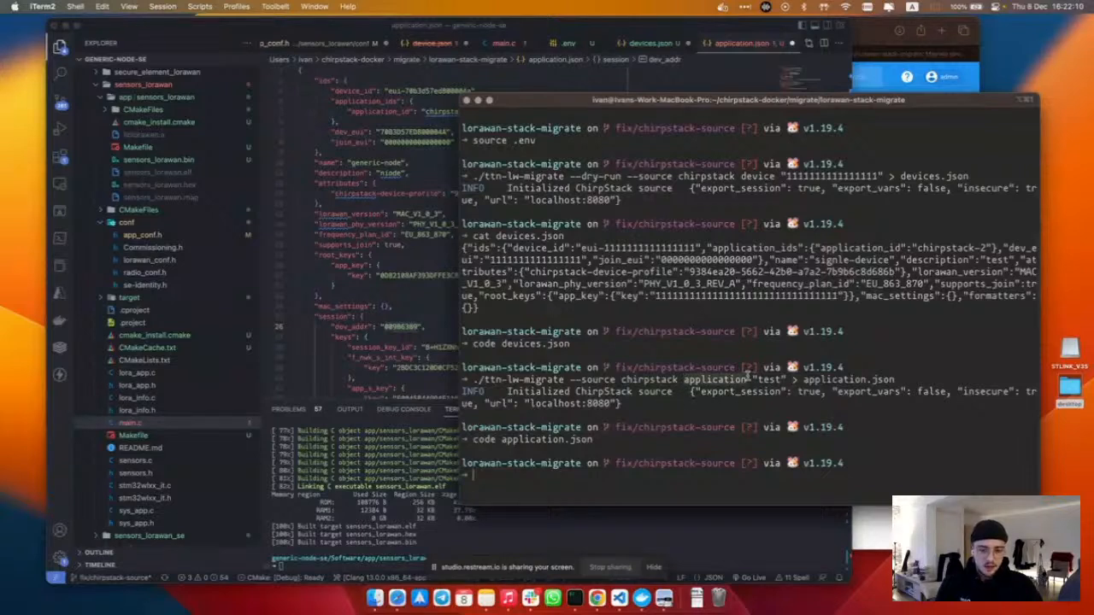
left_click(336, 266)
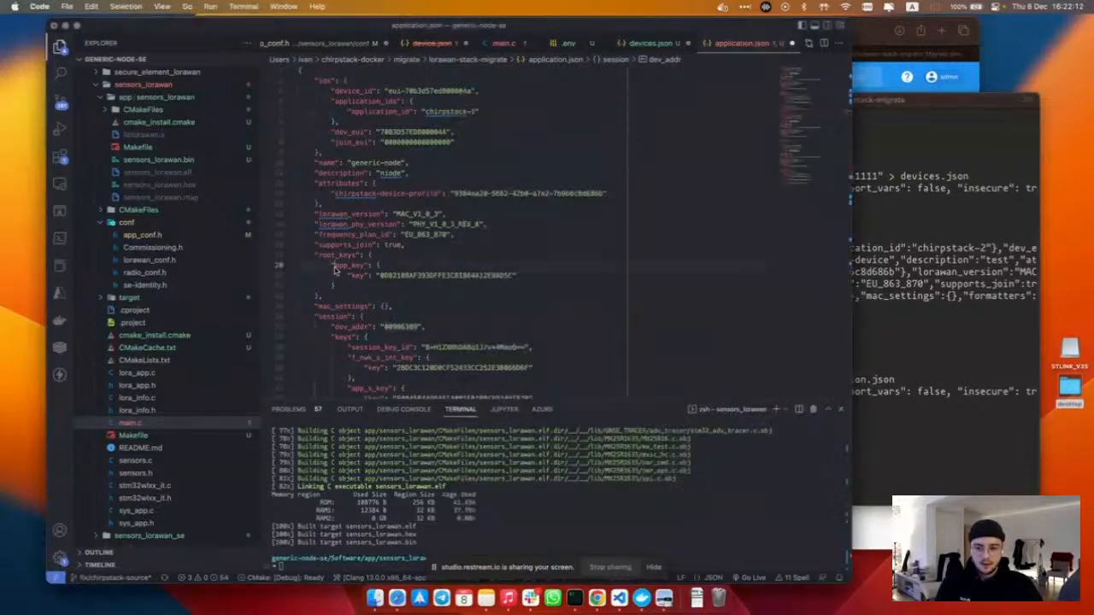
left_click(335, 80)
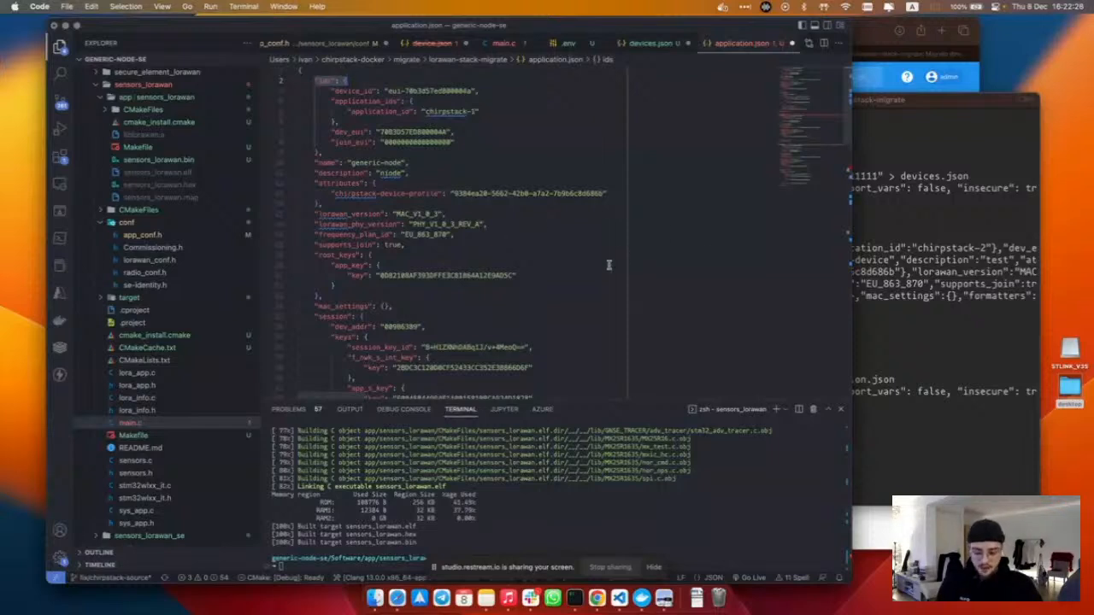
- Bring up the docker-compose window in iTerm2 and force-stop the running ChirpStack containers
left_click(863, 218)
left_click(872, 528)
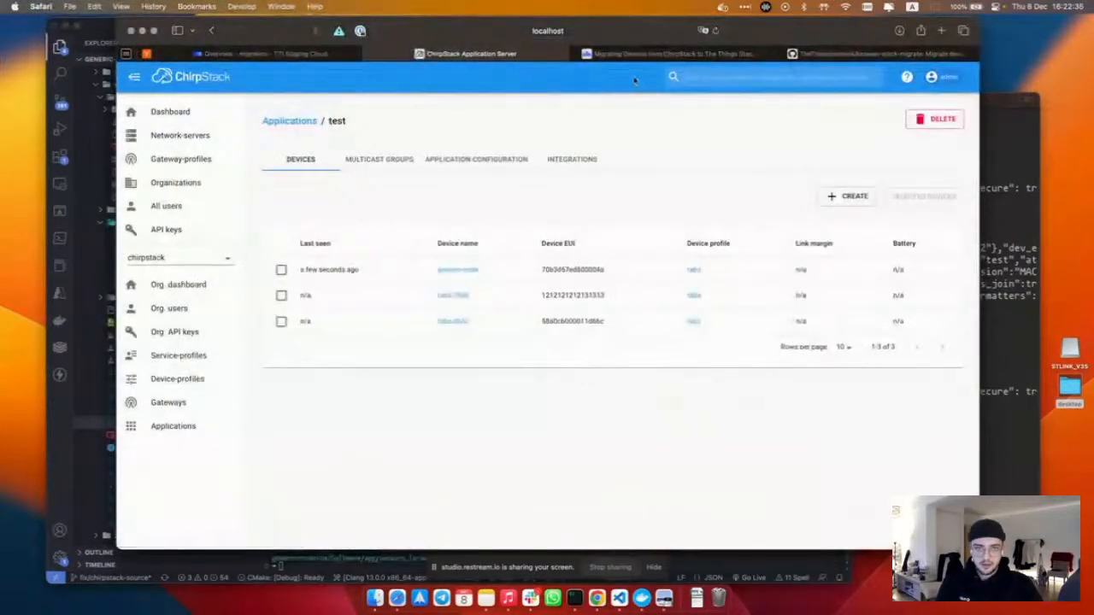
left_click(574, 598)
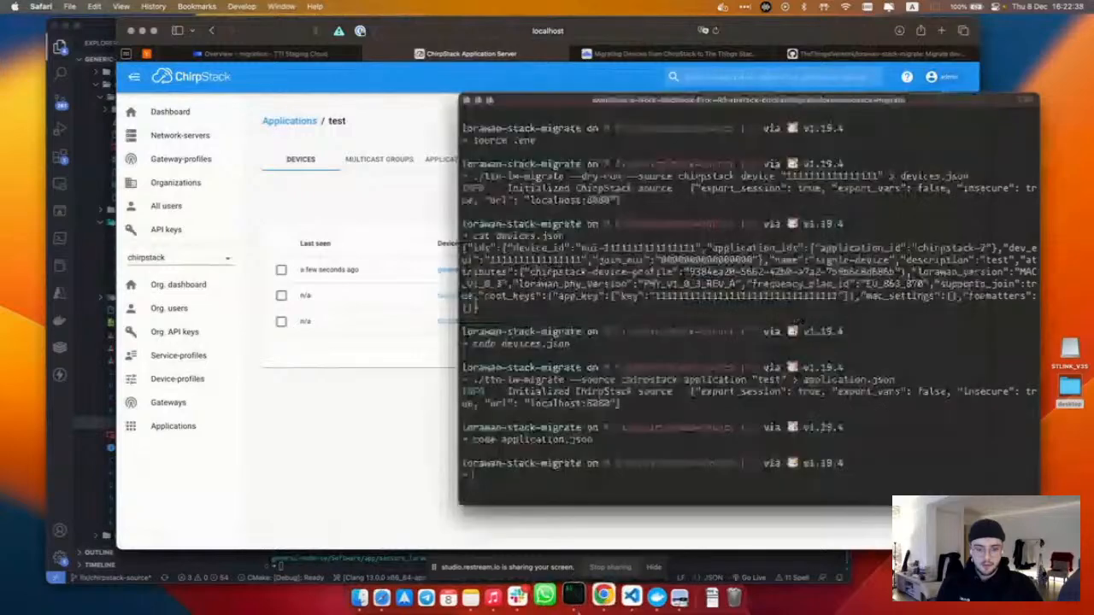
right_click(574, 598)
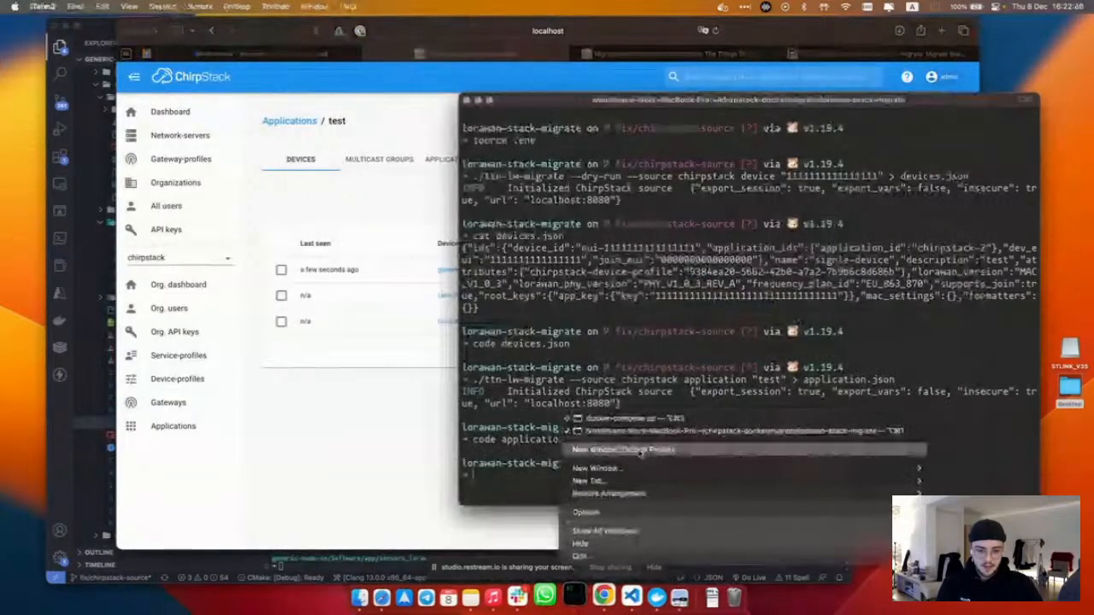
left_click(633, 420)
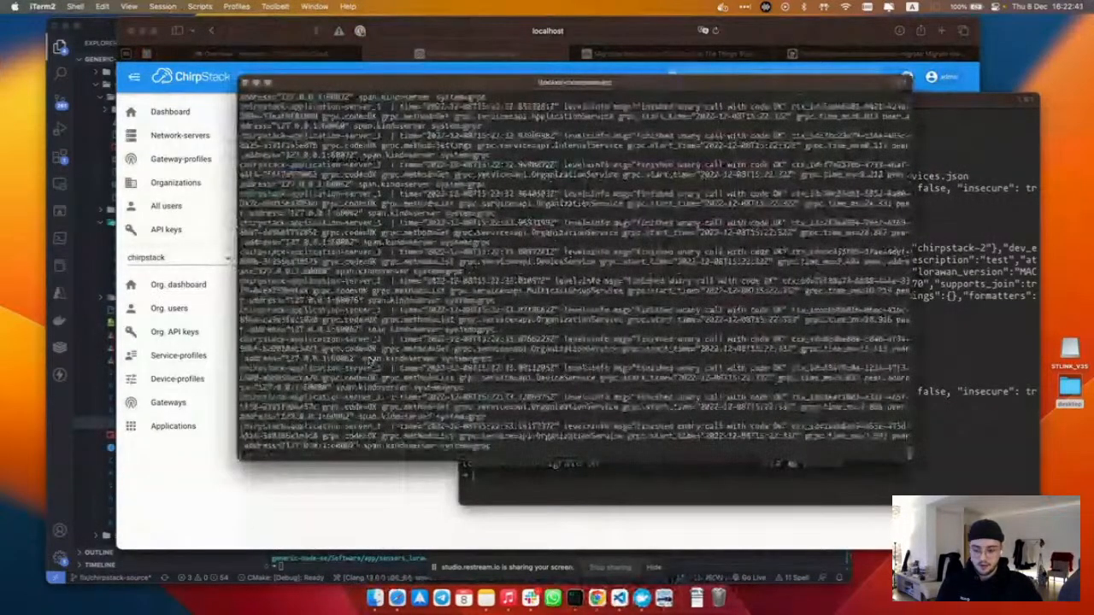
key("ctrl+c")
key("ctrl+c")
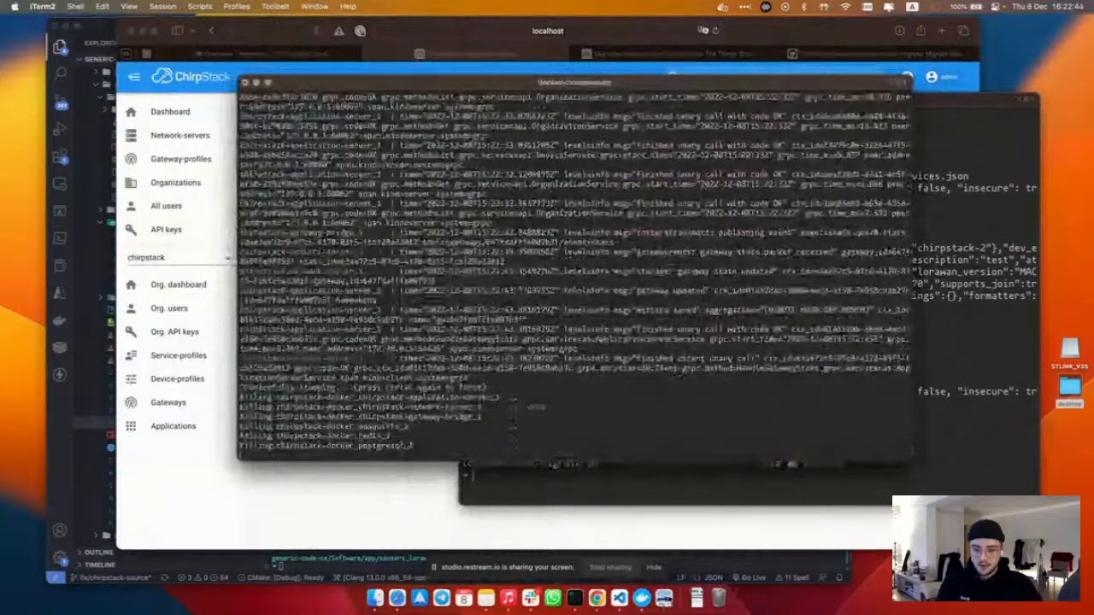
- Switch to The Things Stack console in Safari and create an application with the ID migration-2
left_click(361, 501)
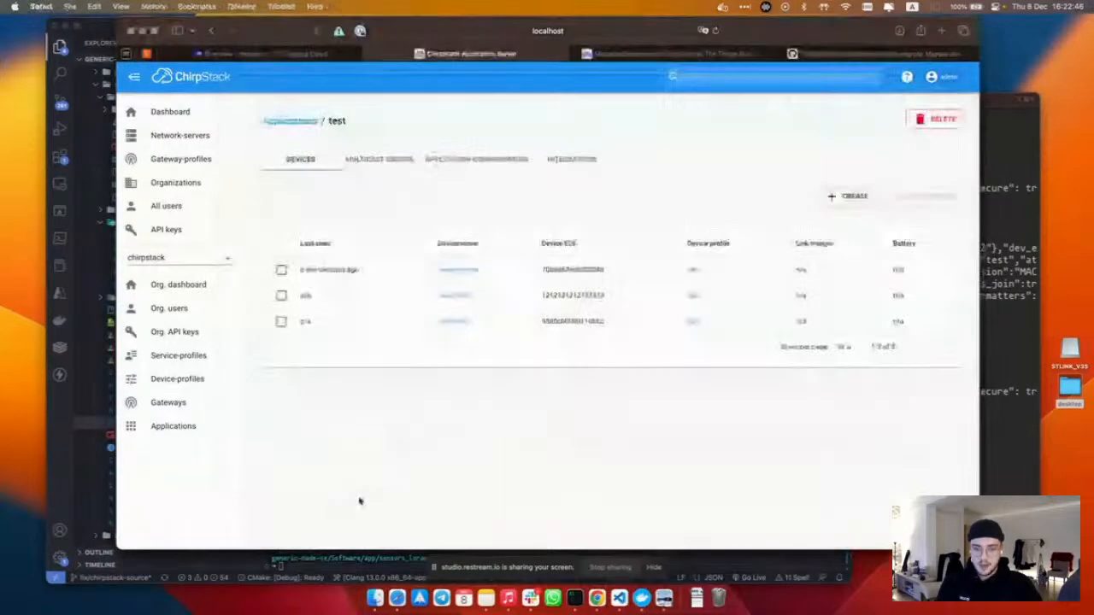
left_click(248, 53)
left_click(362, 117)
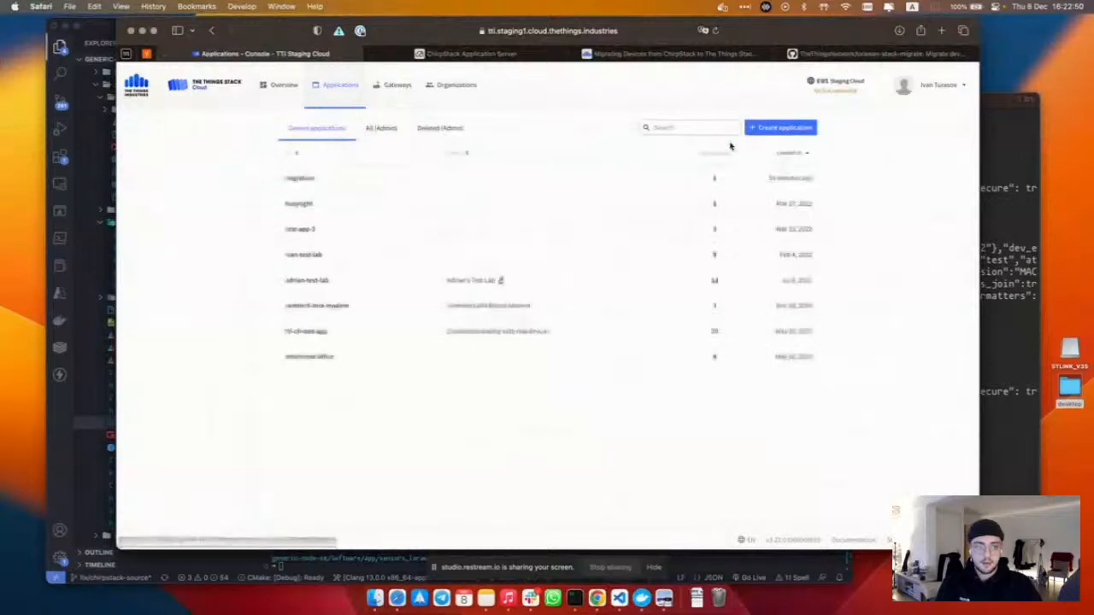
left_click(793, 129)
type("mi")
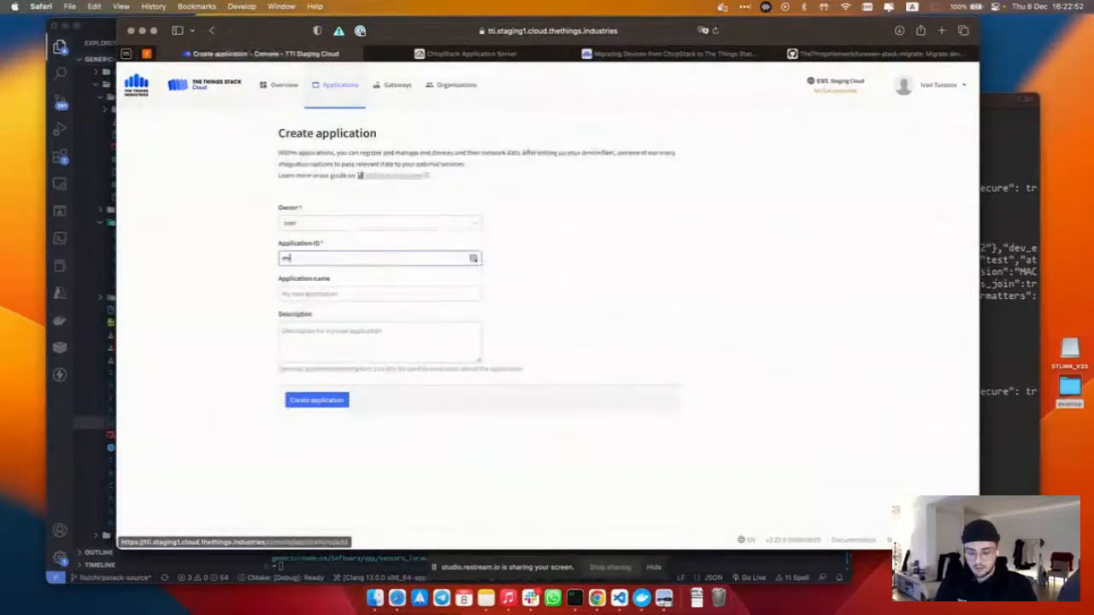
type("gration")
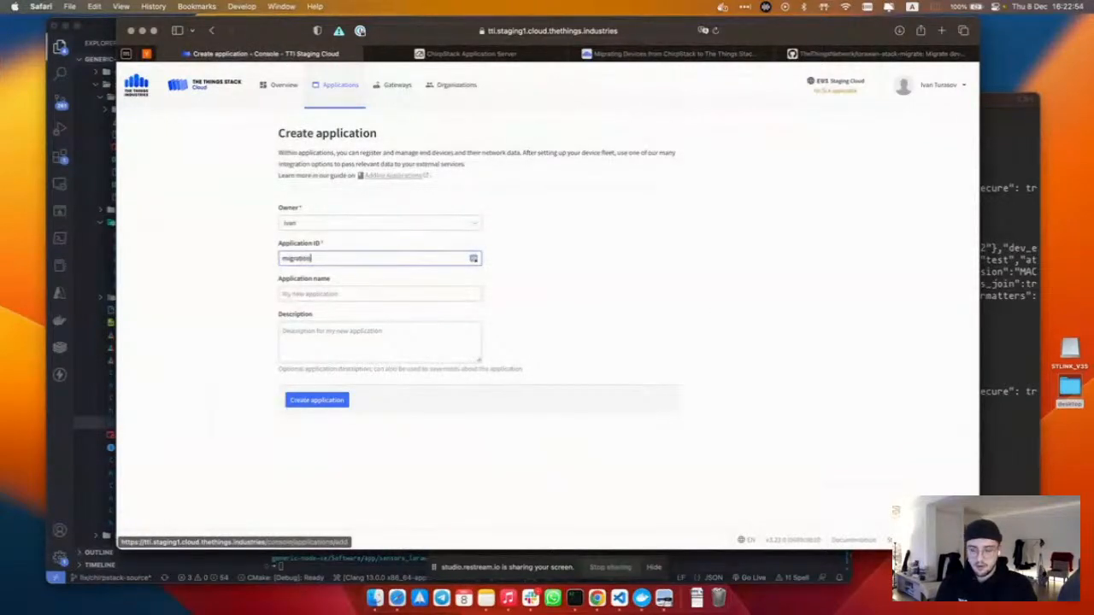
type("-2")
key("Return")
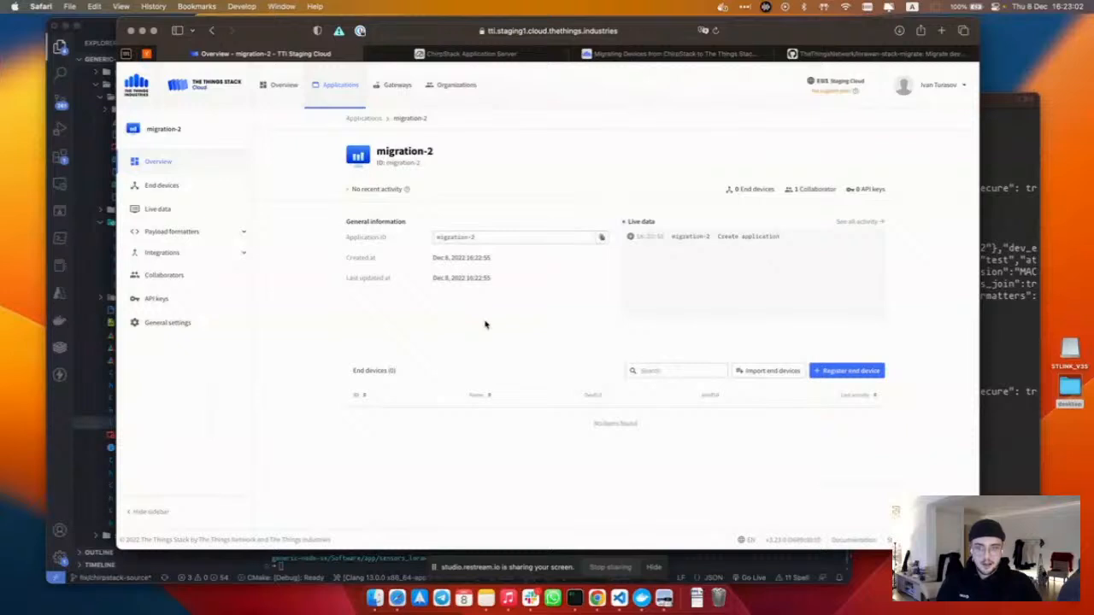
- Create another application from the applications list, trying the ID test first and submitting it as test-1
left_click(365, 118)
left_click(779, 128)
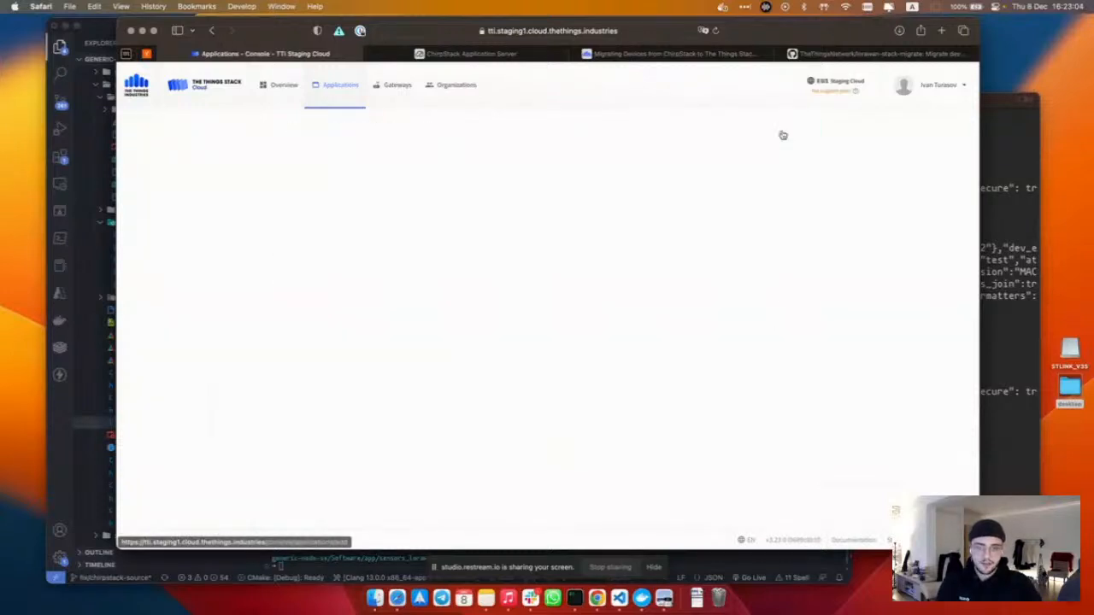
type("test")
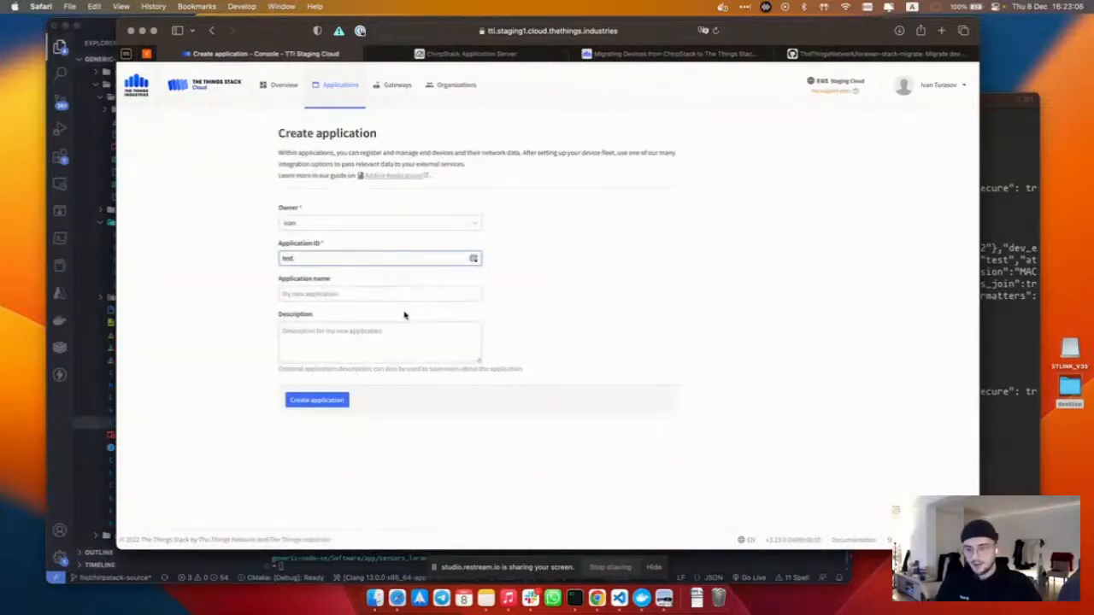
left_click(317, 405)
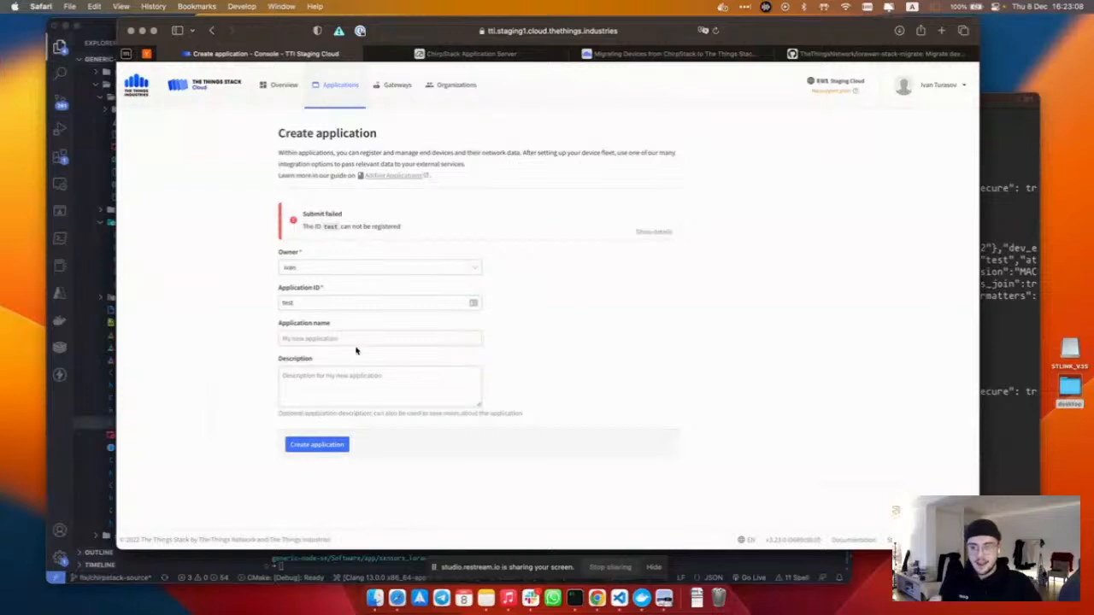
left_click(346, 299)
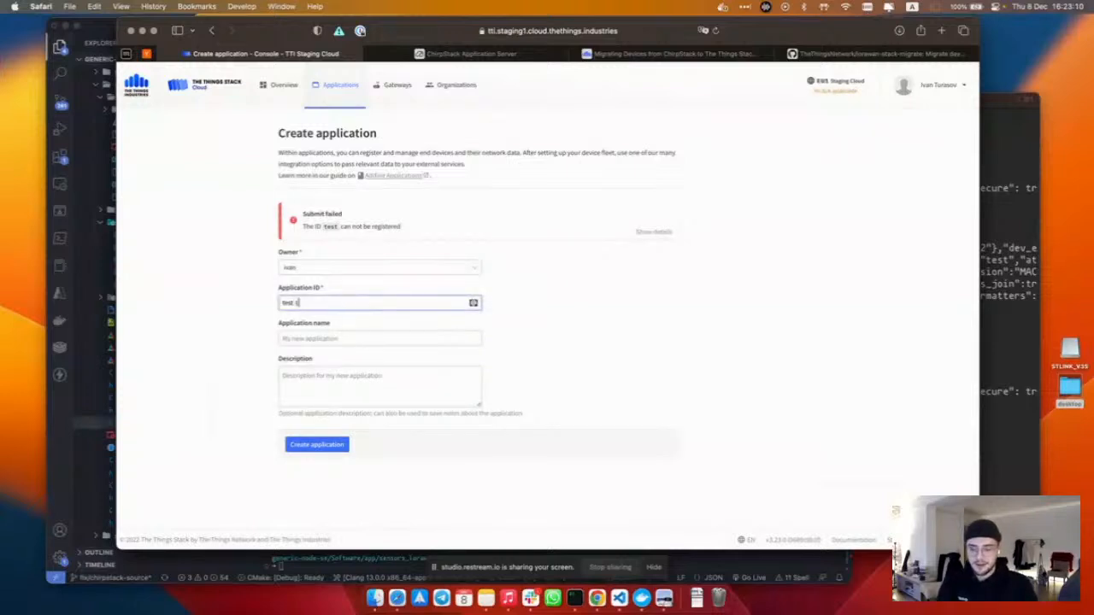
left_click(322, 446)
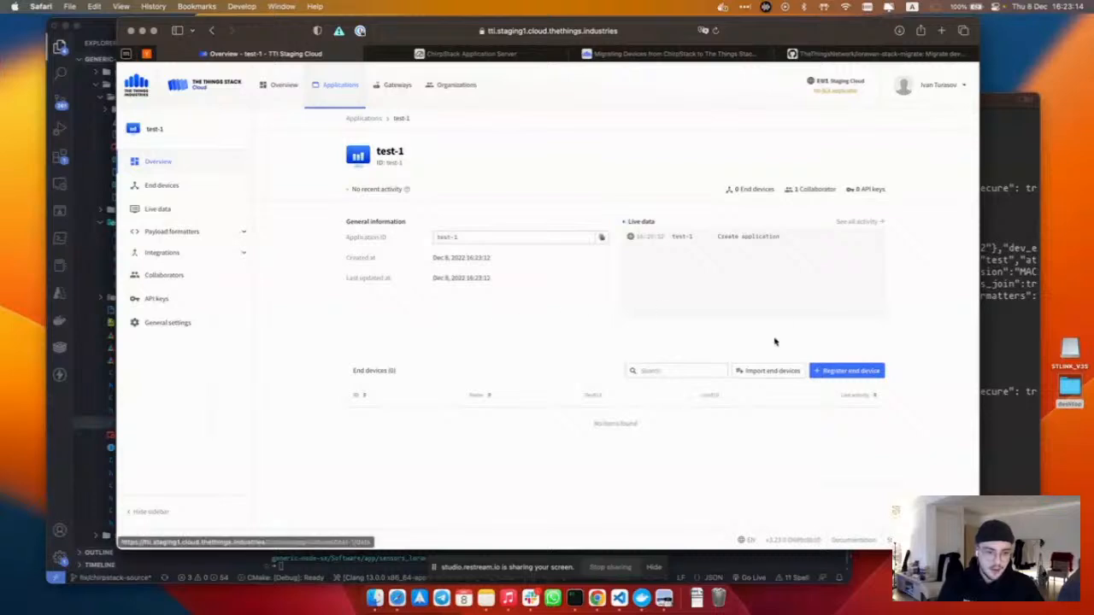
- Set up an end device import for test-1 using The Things Stack JSON format and the file application.json
left_click(753, 376)
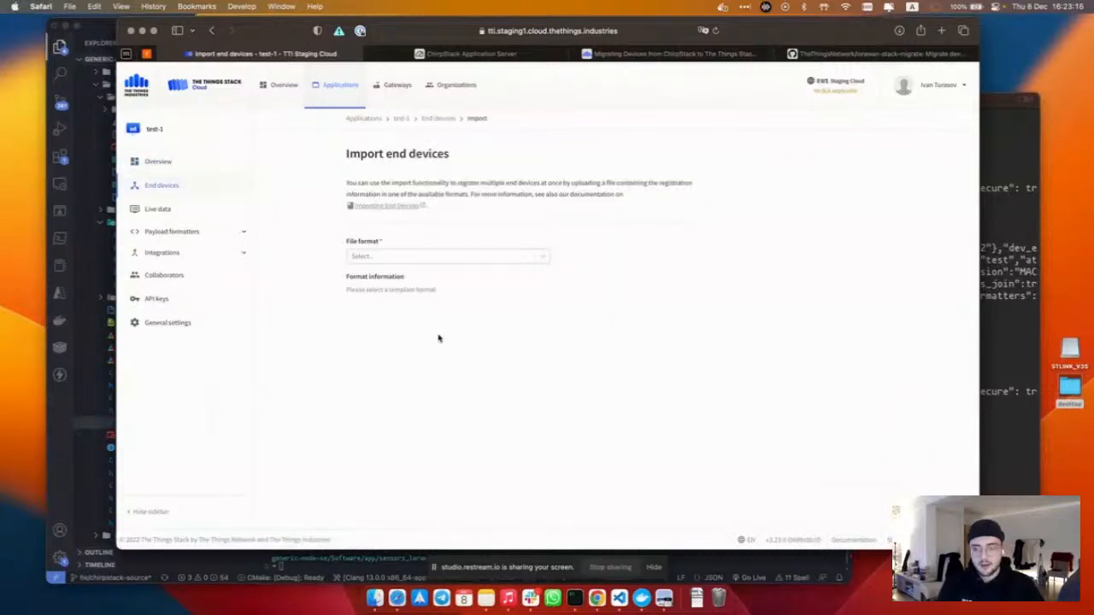
left_click(541, 258)
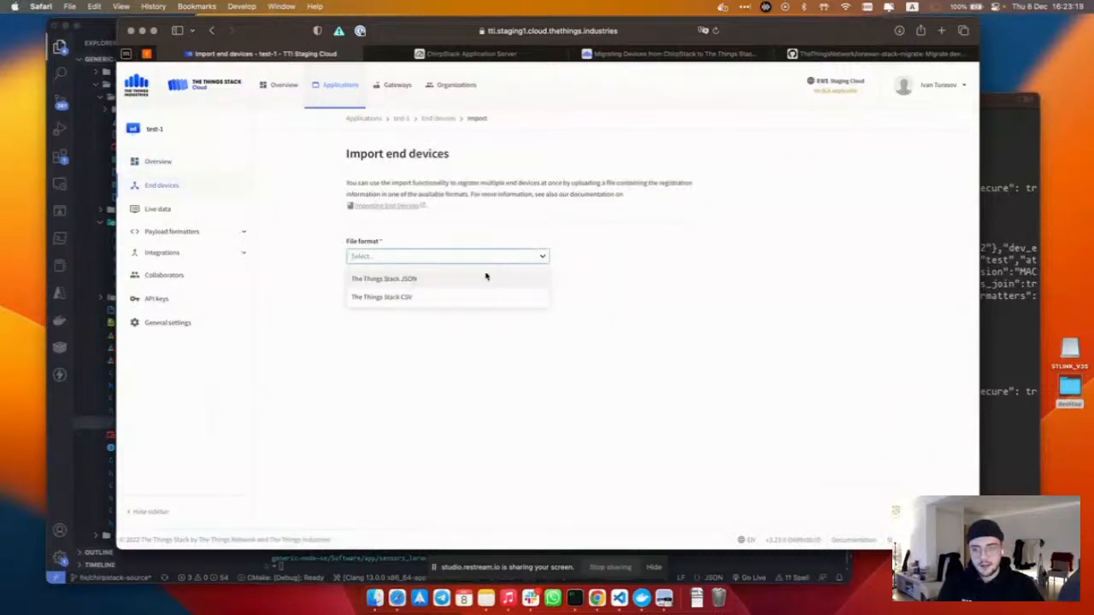
left_click(480, 278)
left_click(363, 323)
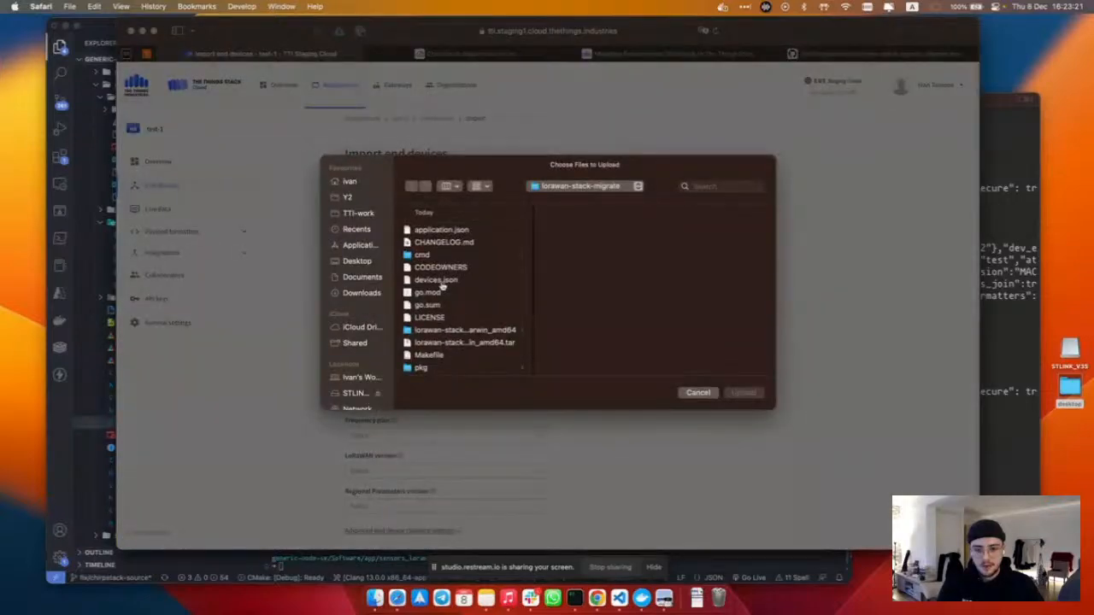
left_click(441, 230)
key("space")
key("space")
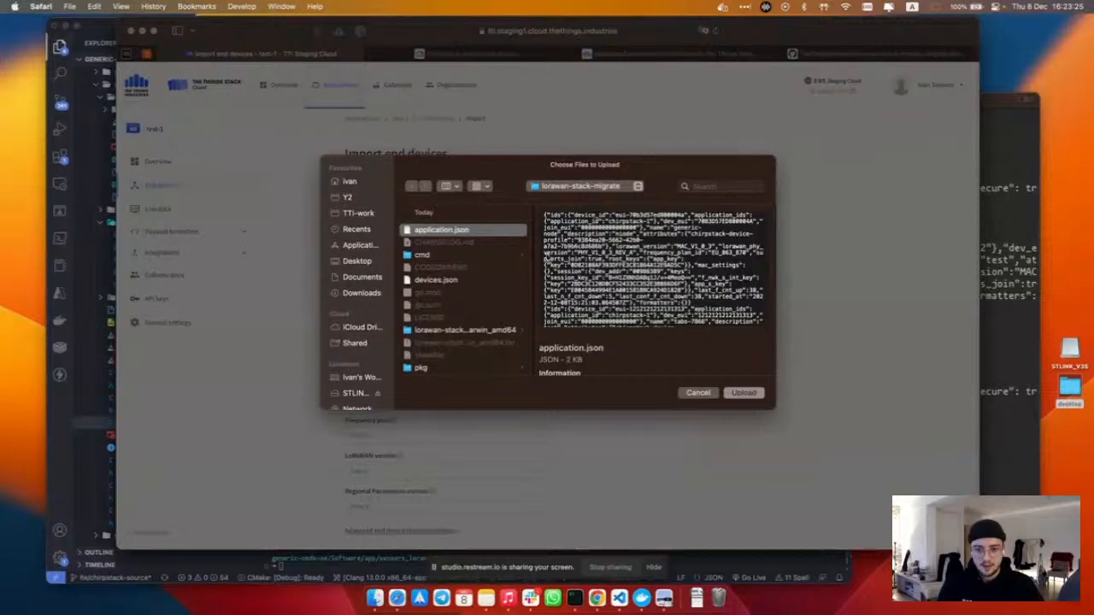
left_click(743, 393)
- Run the end device import without fallback values and proceed to the end device list
scroll(564, 288, "down", 1)
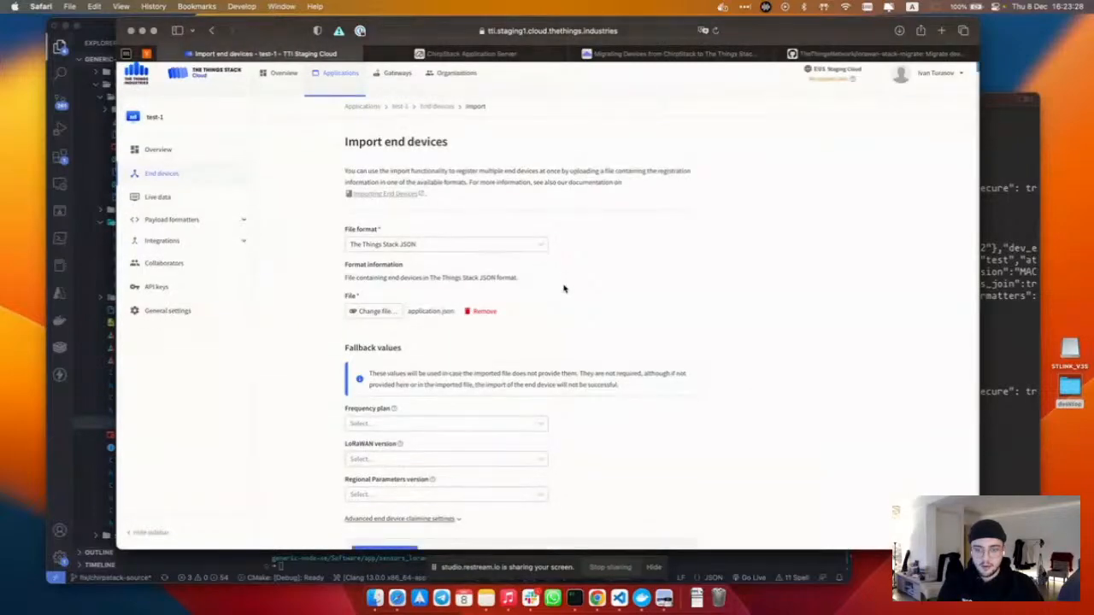
scroll(564, 289, "down", 4)
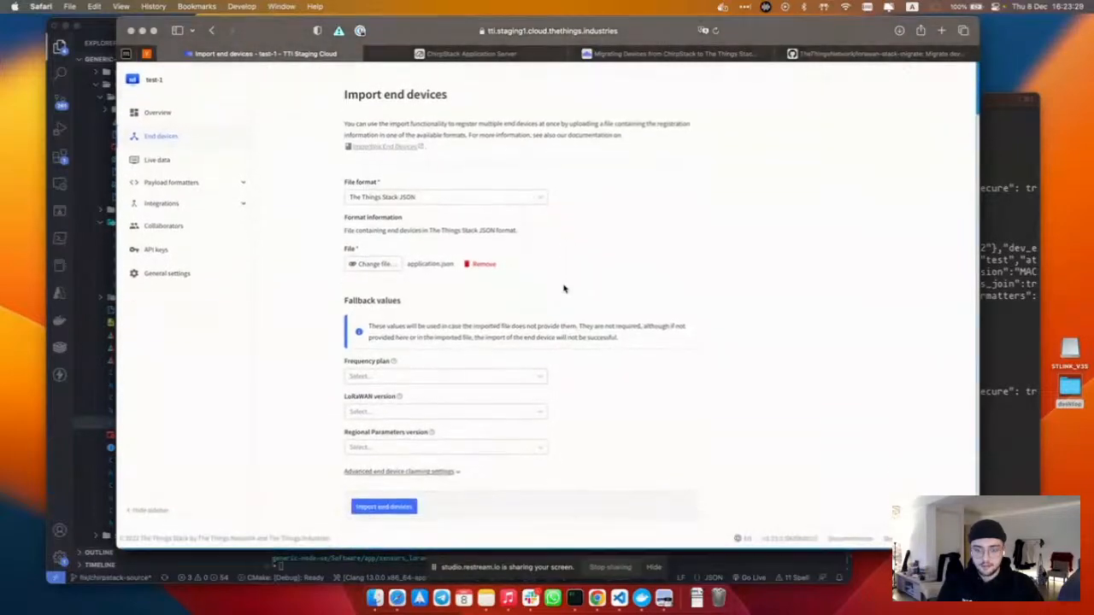
left_click(384, 507)
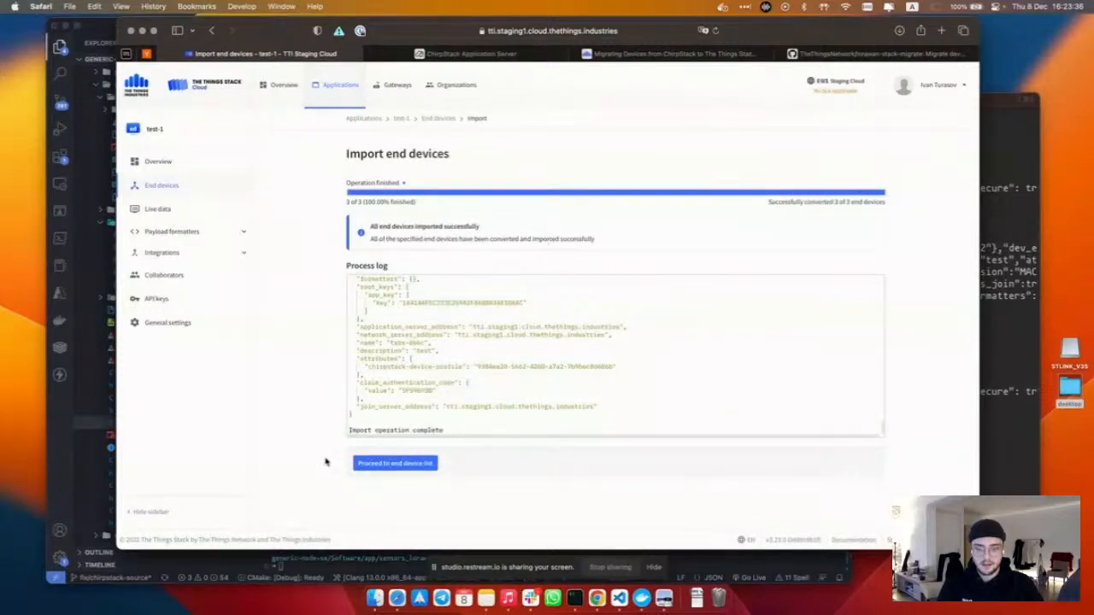
left_click(363, 463)
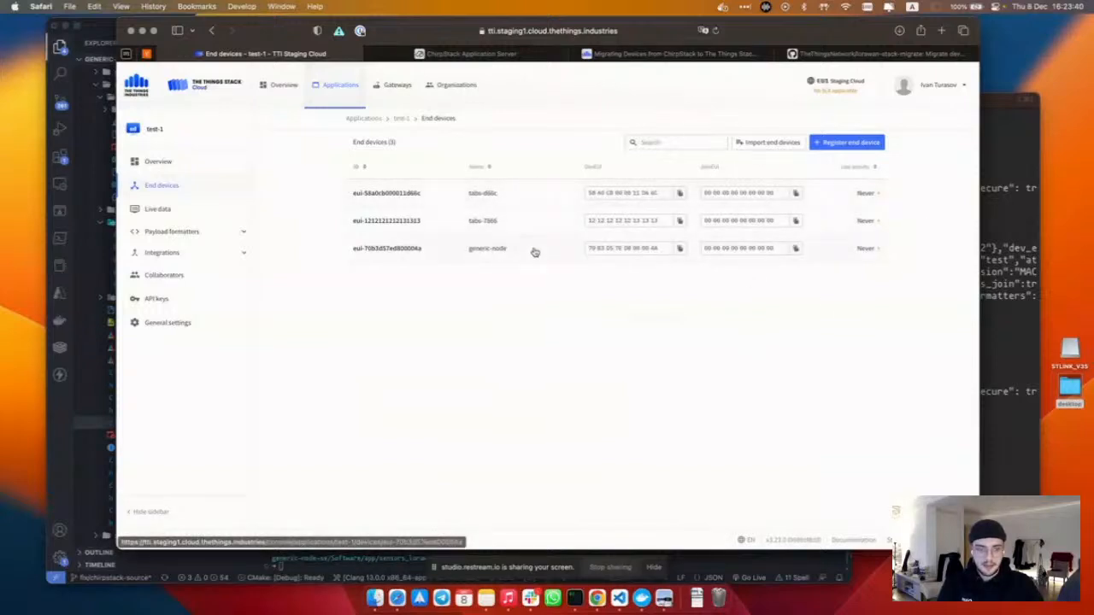
- Open generic-node and examine its general, activation and session information and its frame counters
left_click(422, 247)
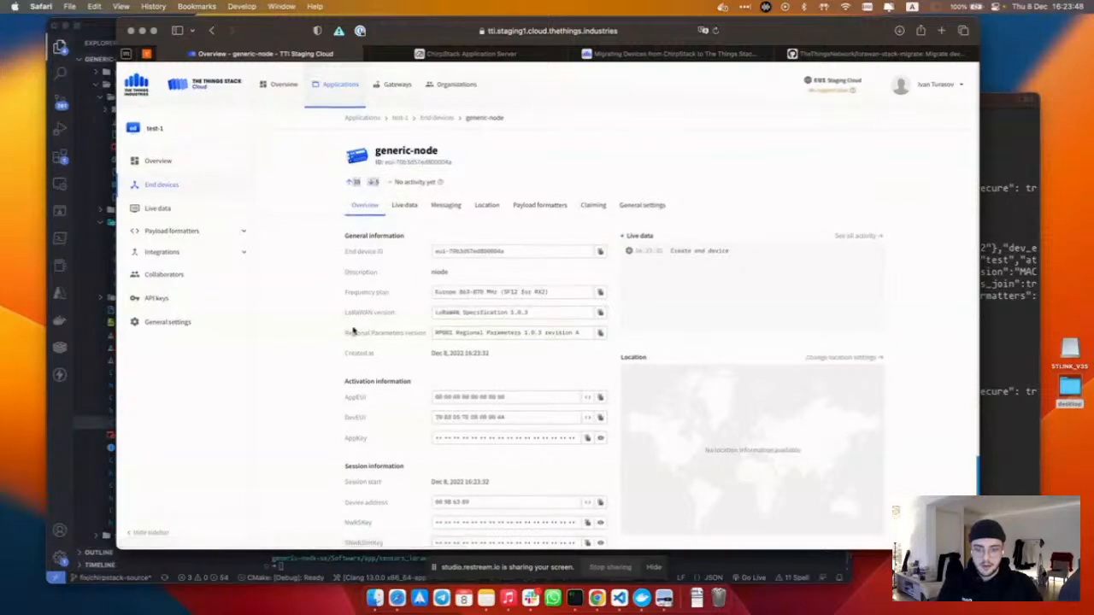
scroll(355, 331, "down", 3)
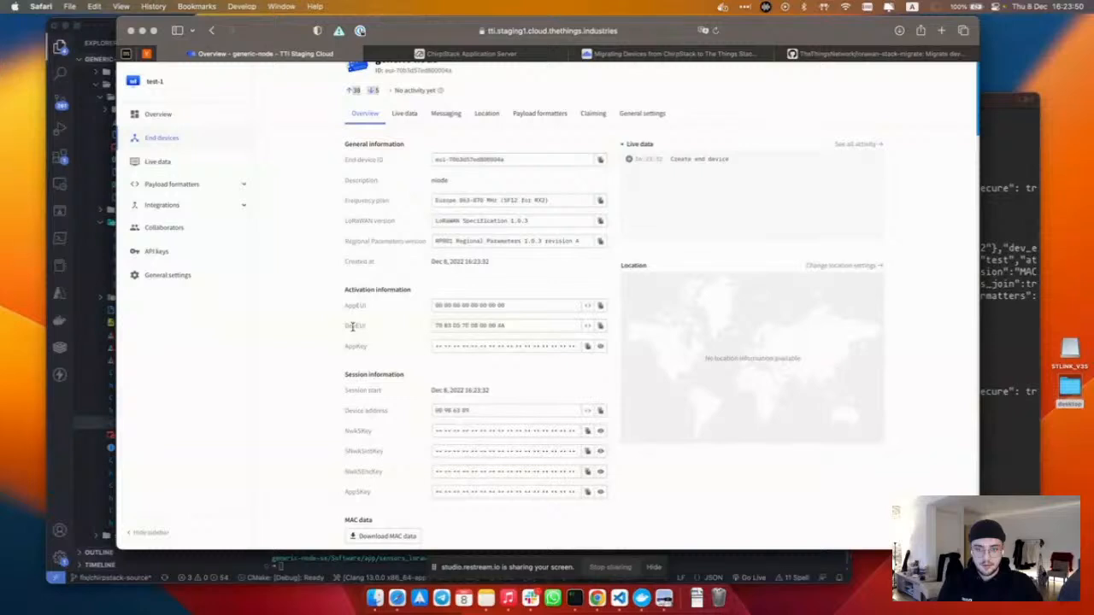
scroll(353, 327, "down", 1)
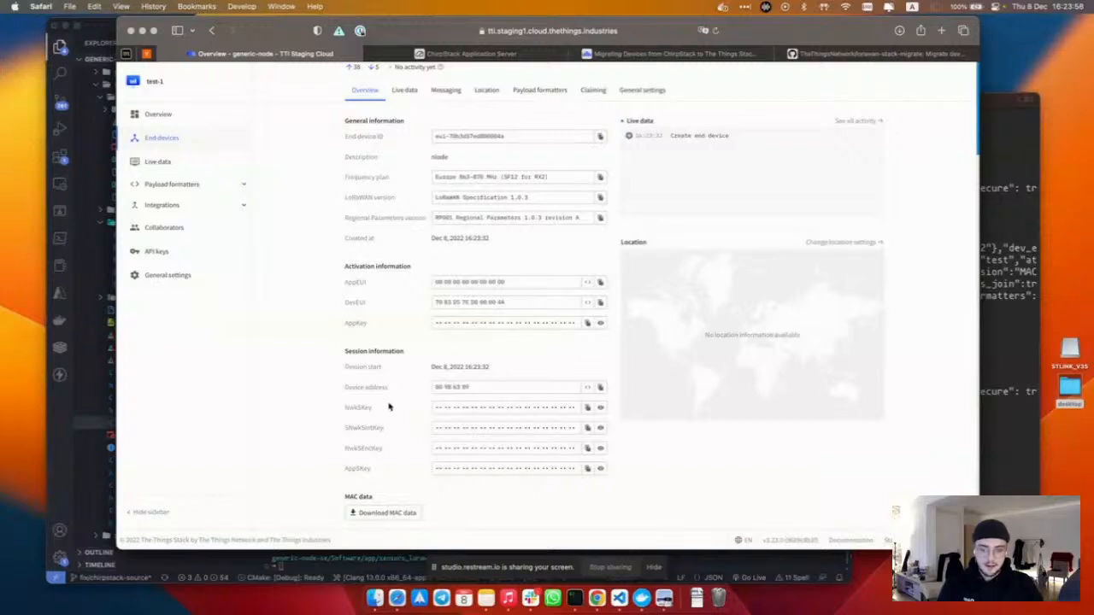
scroll(418, 391, "up", 2)
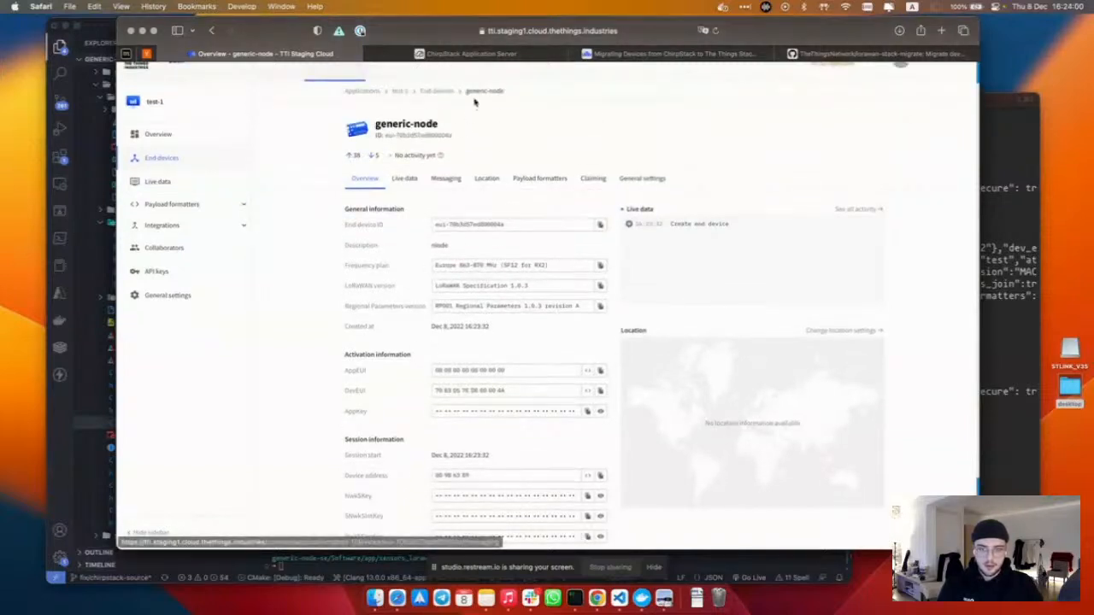
mouse_move(440, 154)
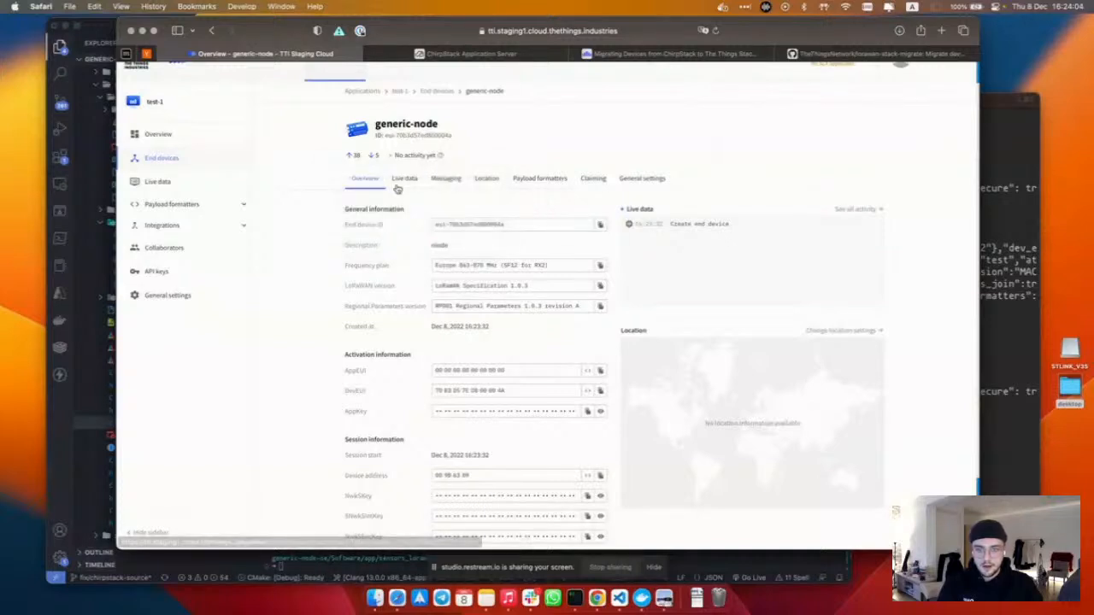
- Check generic-node's live data with the verbose stream enabled and return to its overview
left_click(403, 179)
left_click(820, 226)
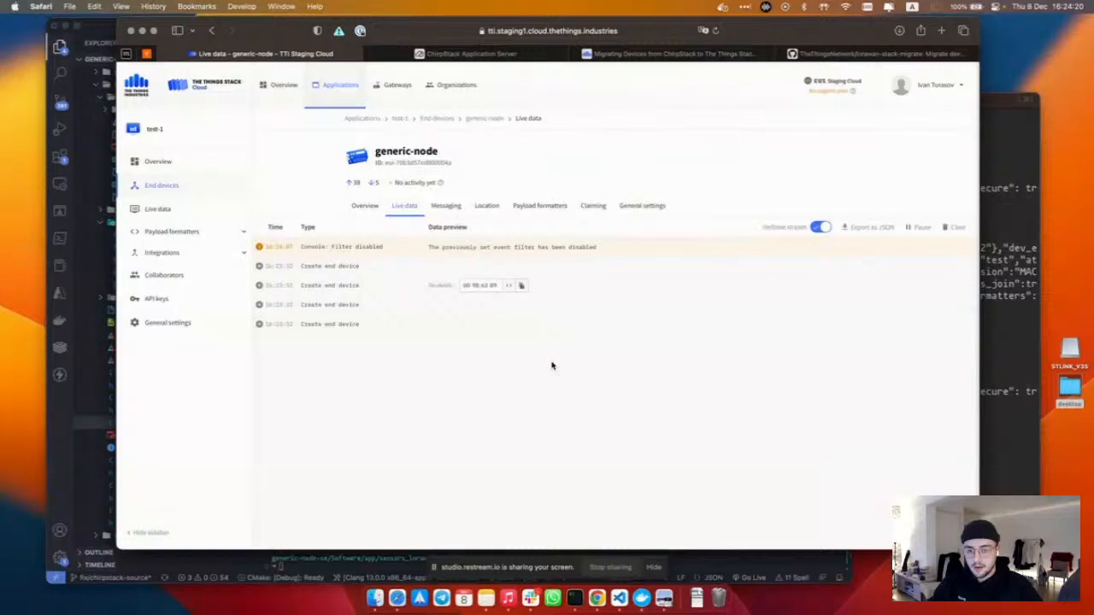
left_click(360, 205)
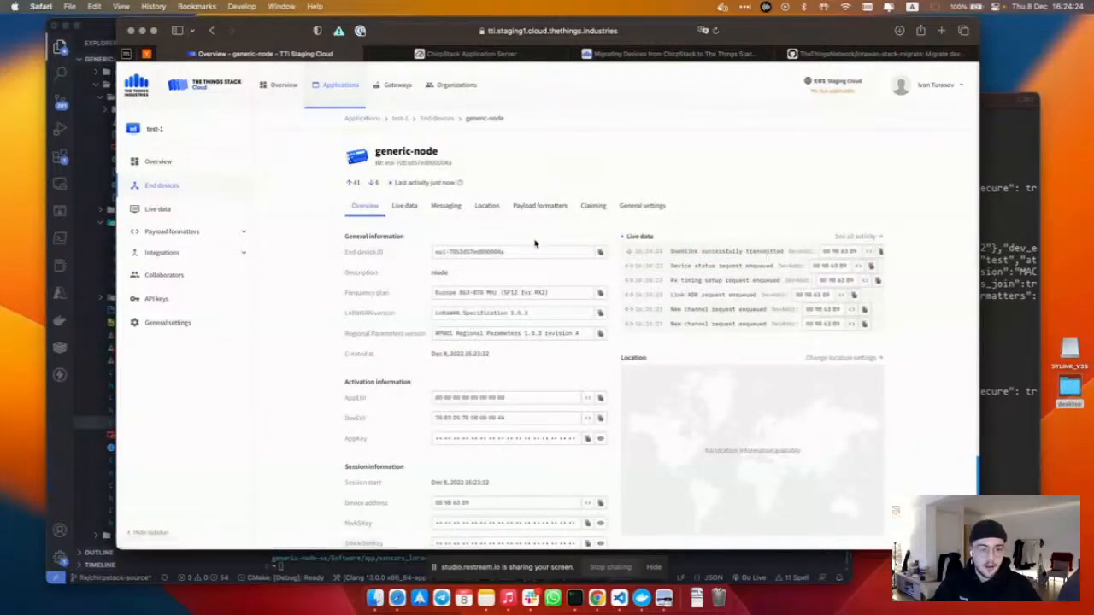
- Examine generic-node's verbose live data events, recheck them for new traffic, and return to the device overview
left_click(409, 209)
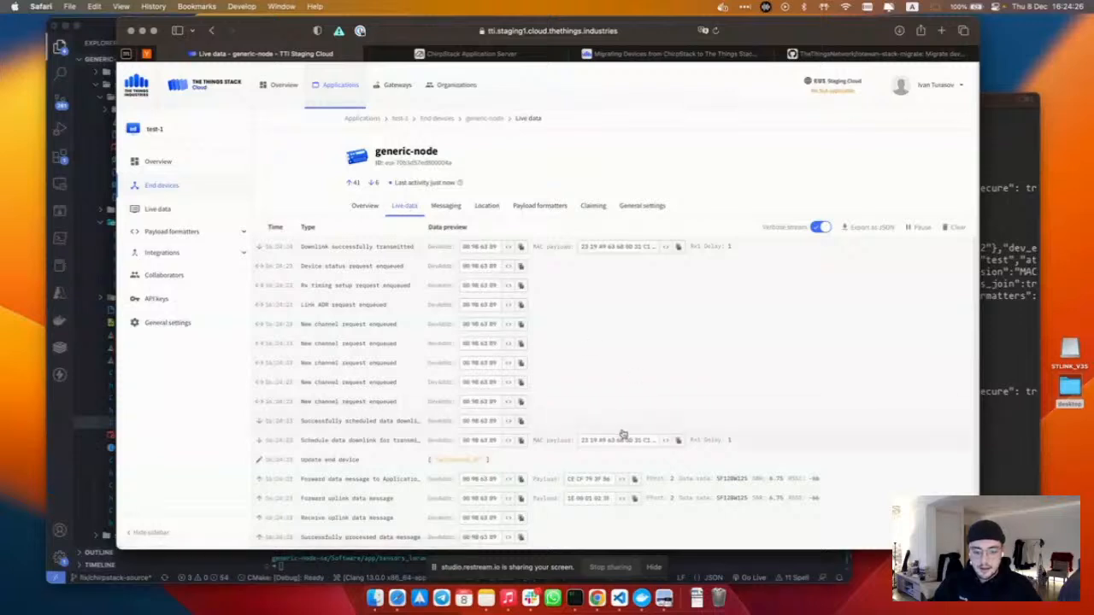
scroll(522, 470, "down", 1)
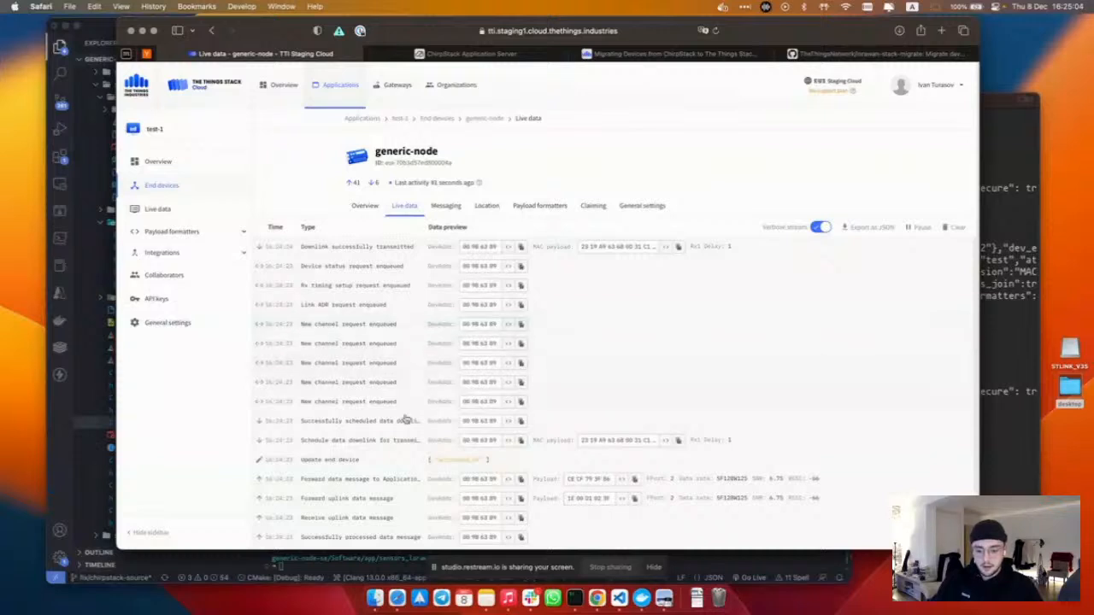
scroll(379, 439, "down", 3)
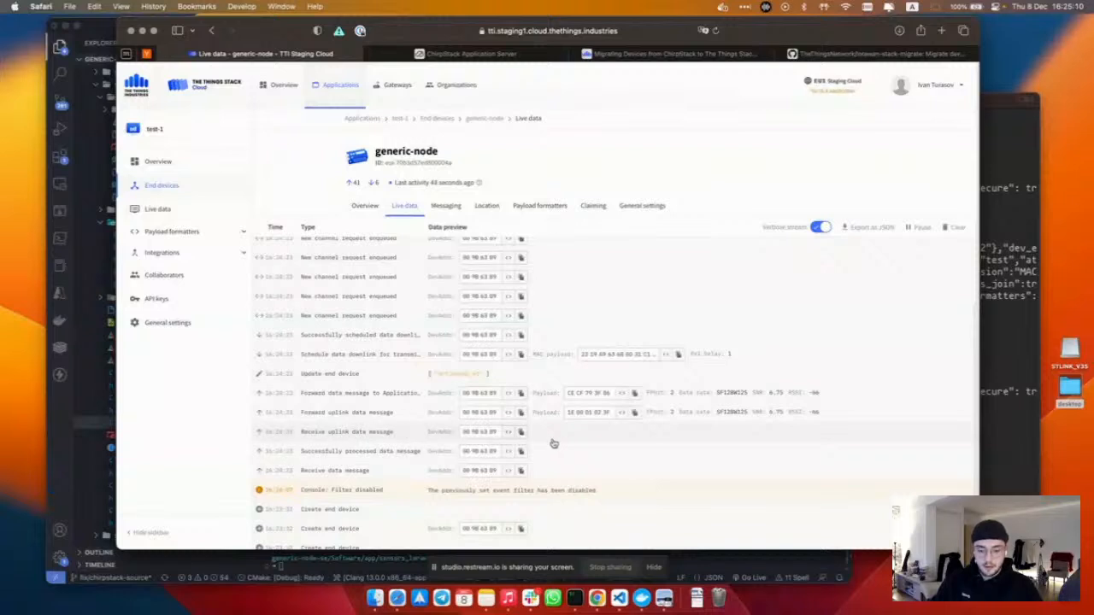
scroll(551, 445, "down", 1)
scroll(427, 401, "up", 3)
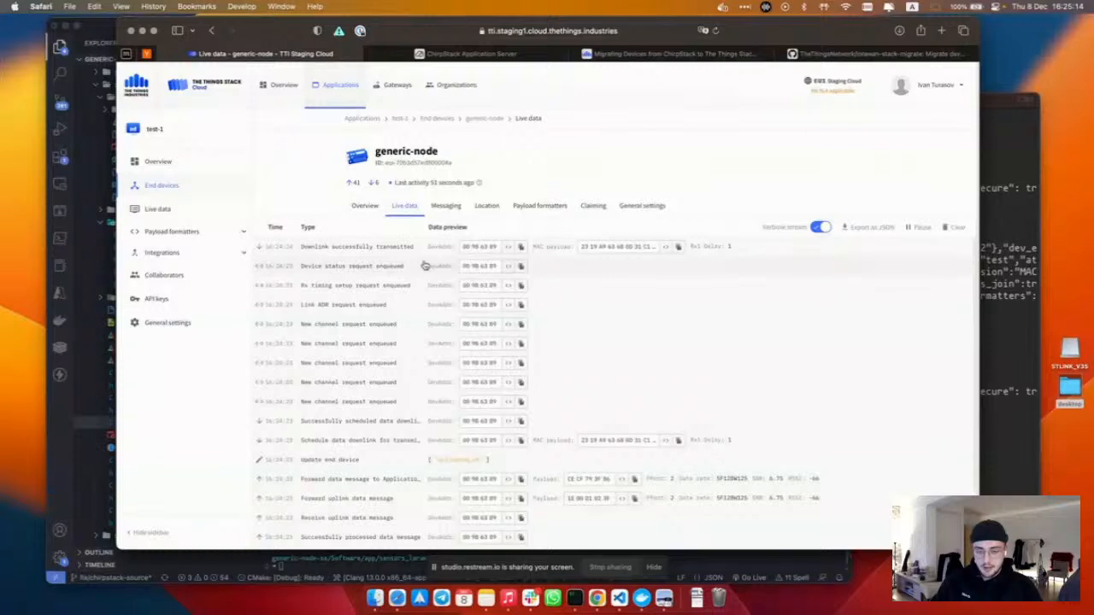
left_click(368, 208)
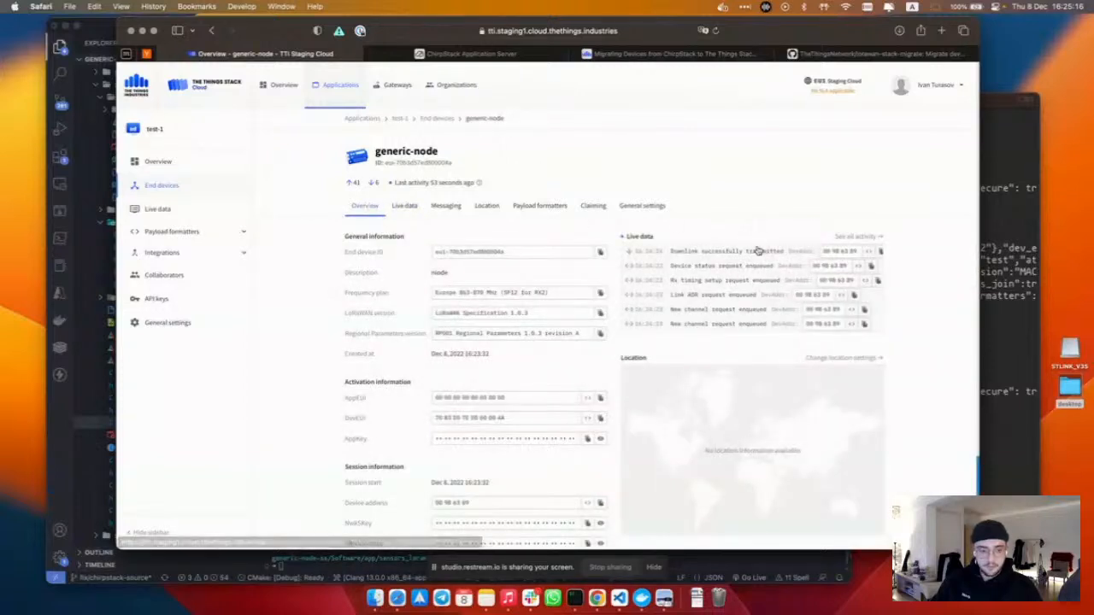
left_click(404, 207)
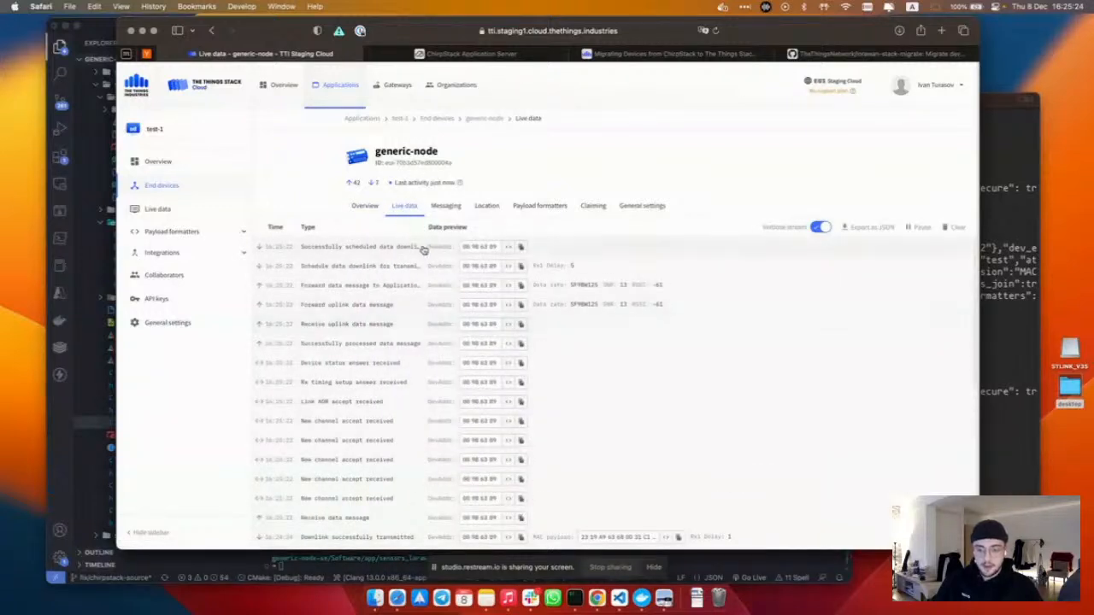
left_click(369, 213)
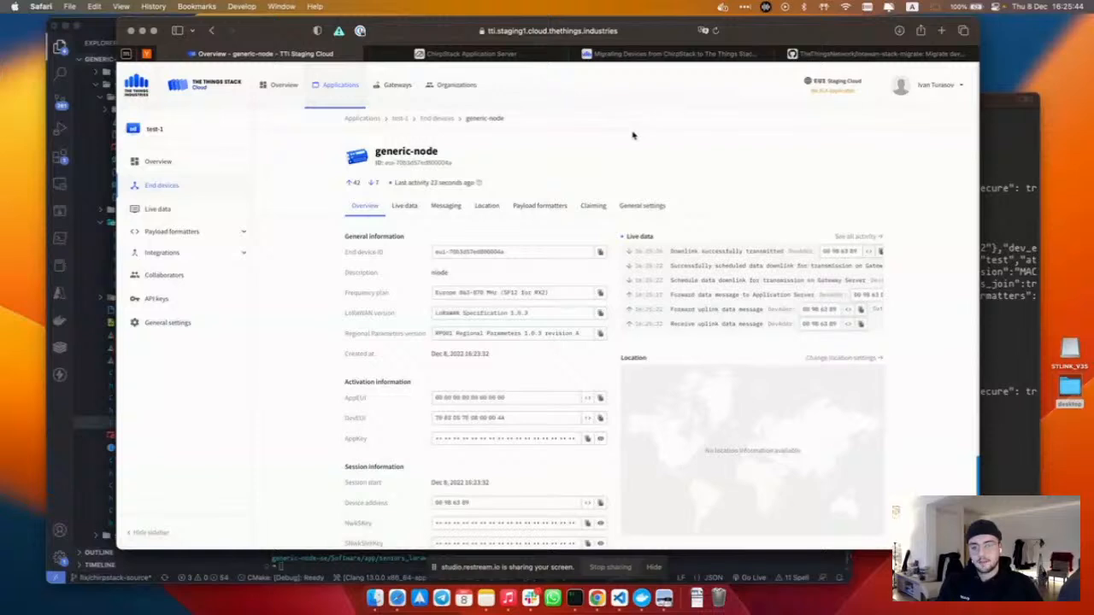
- Check the device list of ChirpStack's test application and highlight generic-node's last activity in The Things Stack
left_click(525, 55)
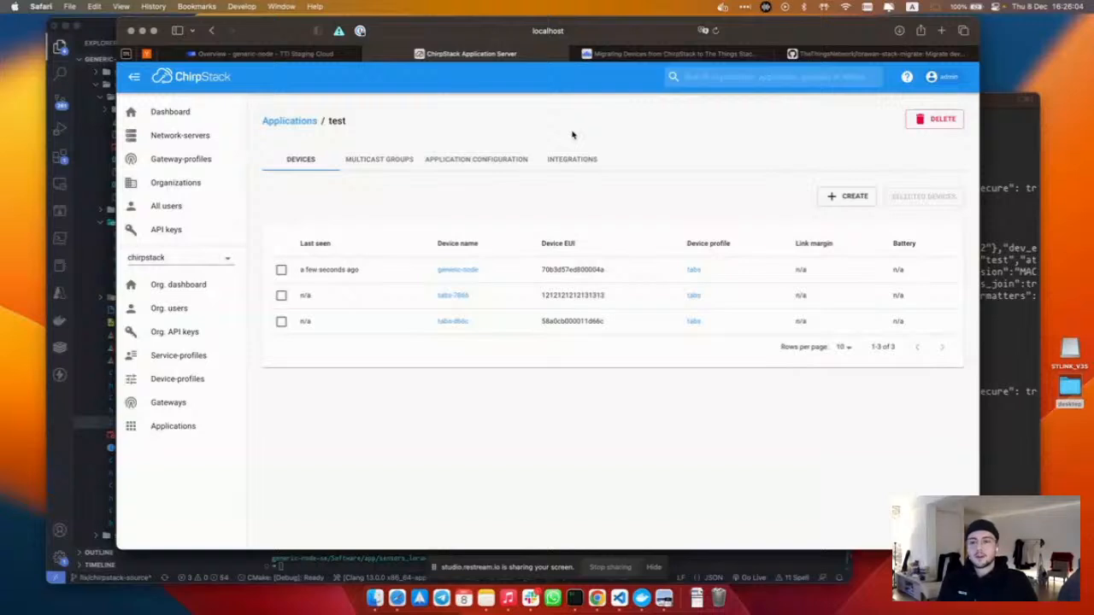
left_click(347, 53)
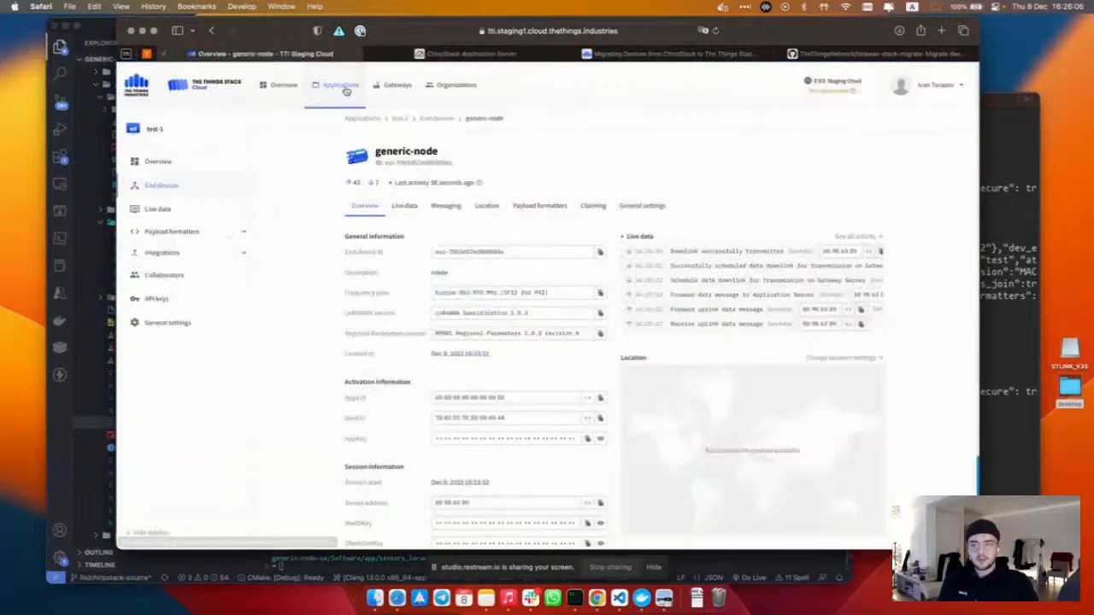
left_click_drag(396, 182, 458, 182)
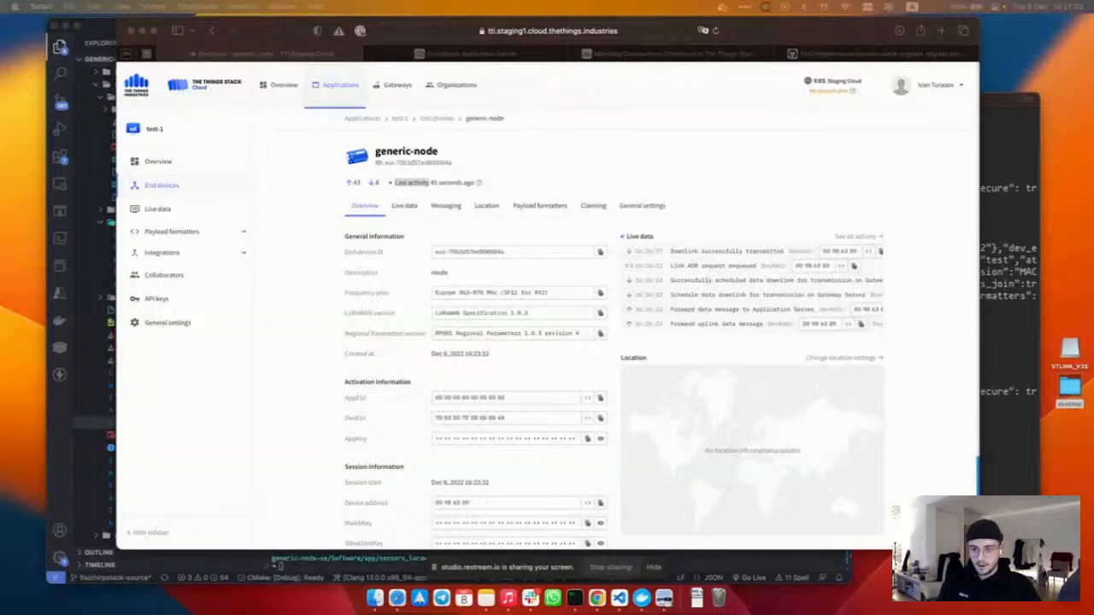
- Switch to the ChirpStack migration documentation, select its full web address and look over the open windows
left_click(609, 56)
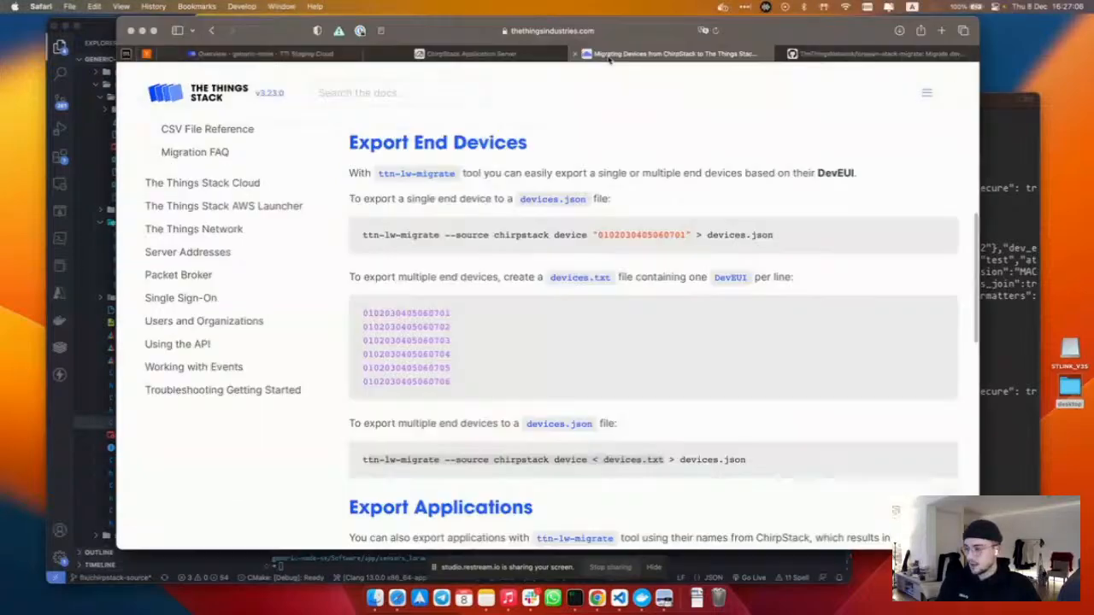
left_click(485, 30)
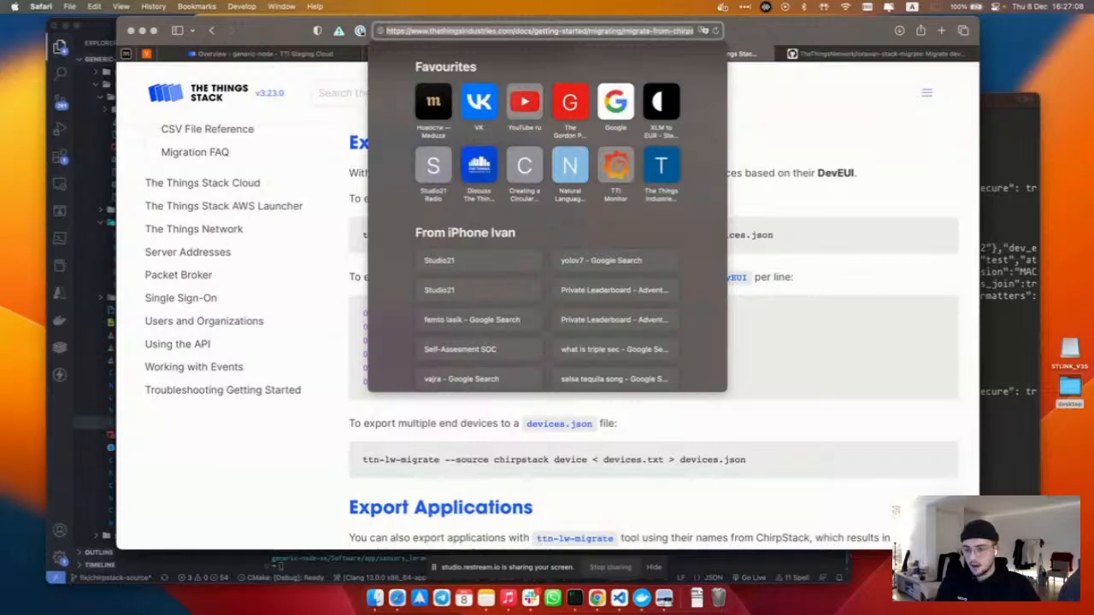
key("ctrl+Up")
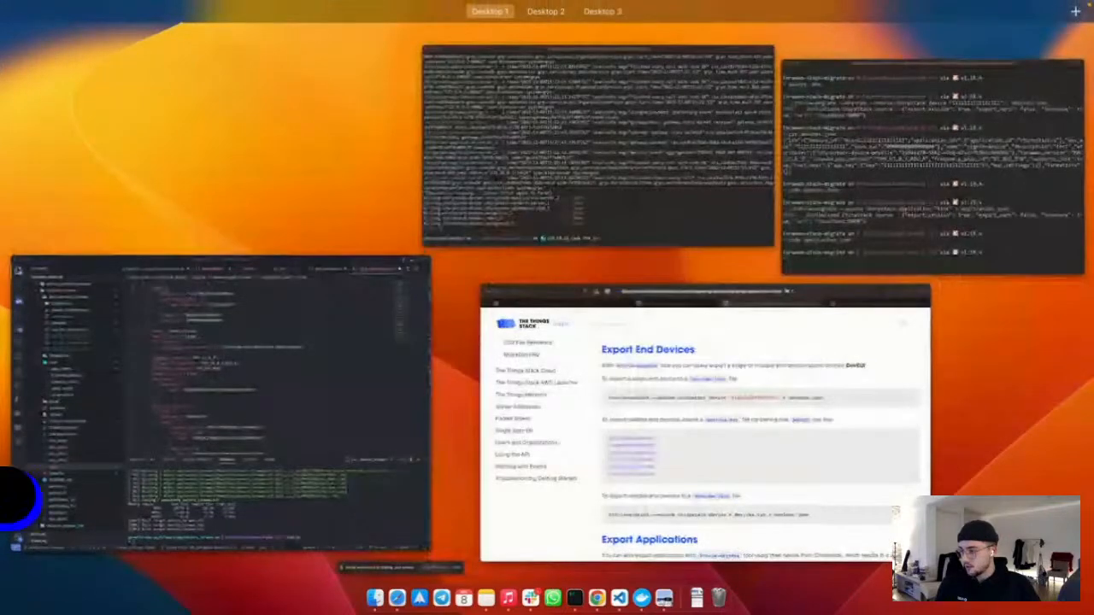
key("ctrl+Up")
key("ctrl+Up")
key("ctrl+Up")
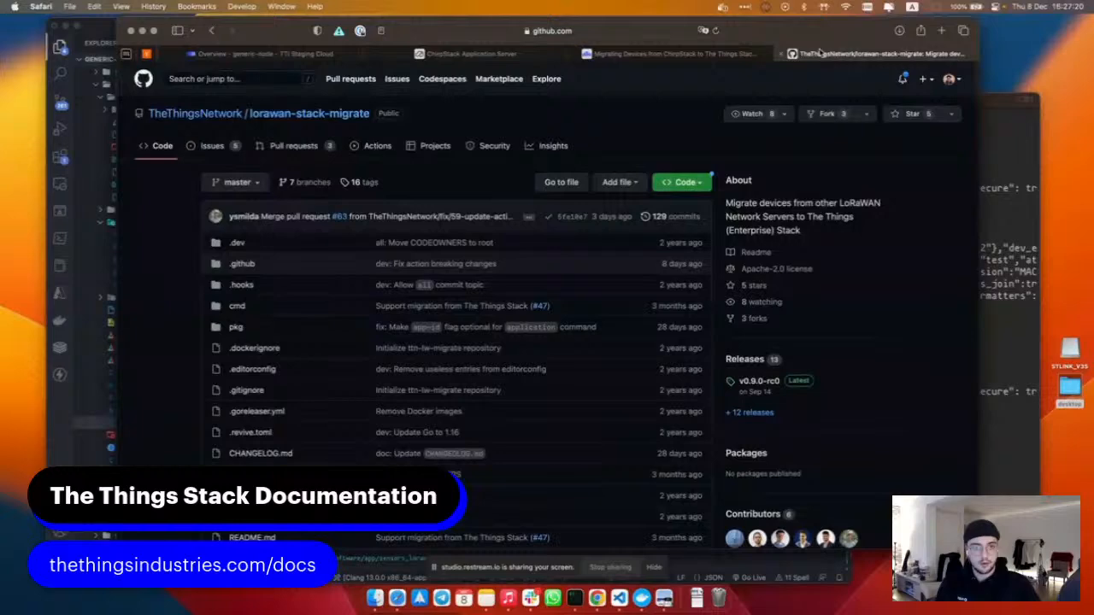
- Show the lorawan-stack-migrate repository on GitHub, select its full web address and switch away from the browser
left_click(846, 53)
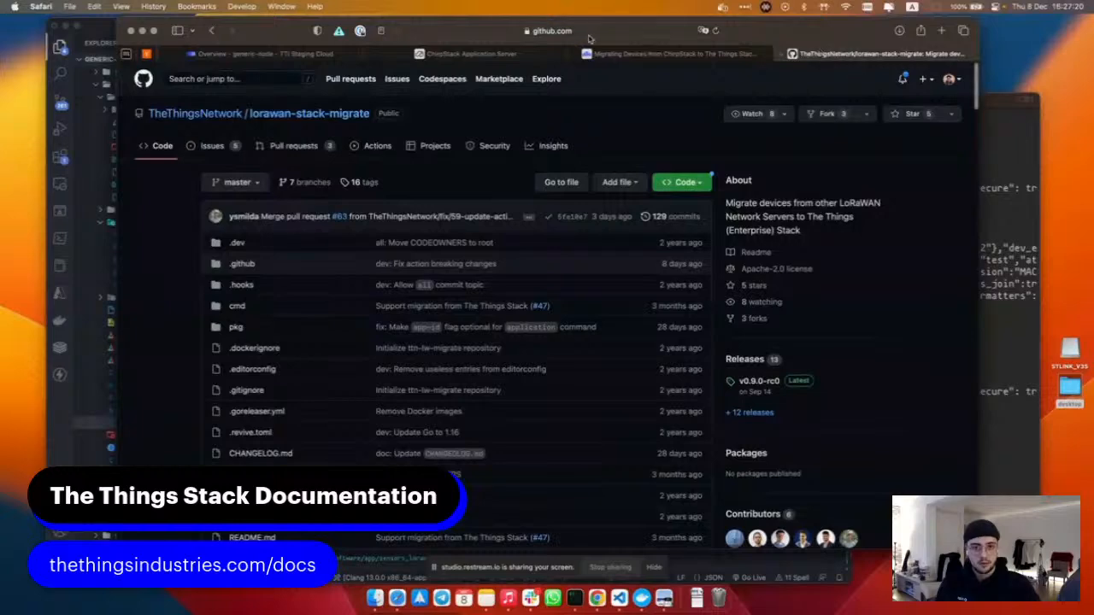
left_click(588, 36)
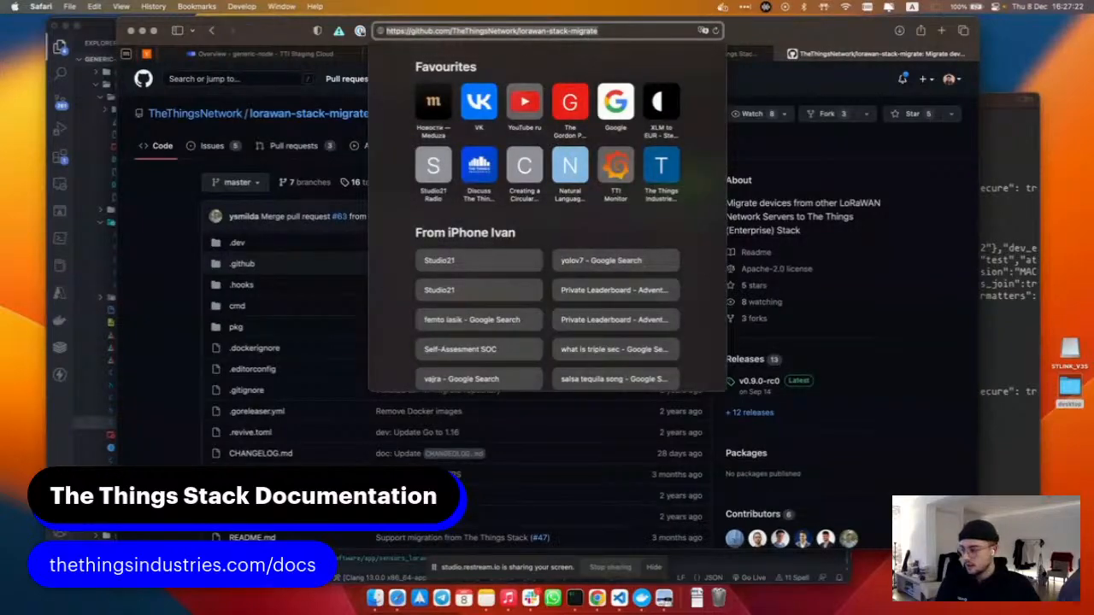
key("super+Tab")
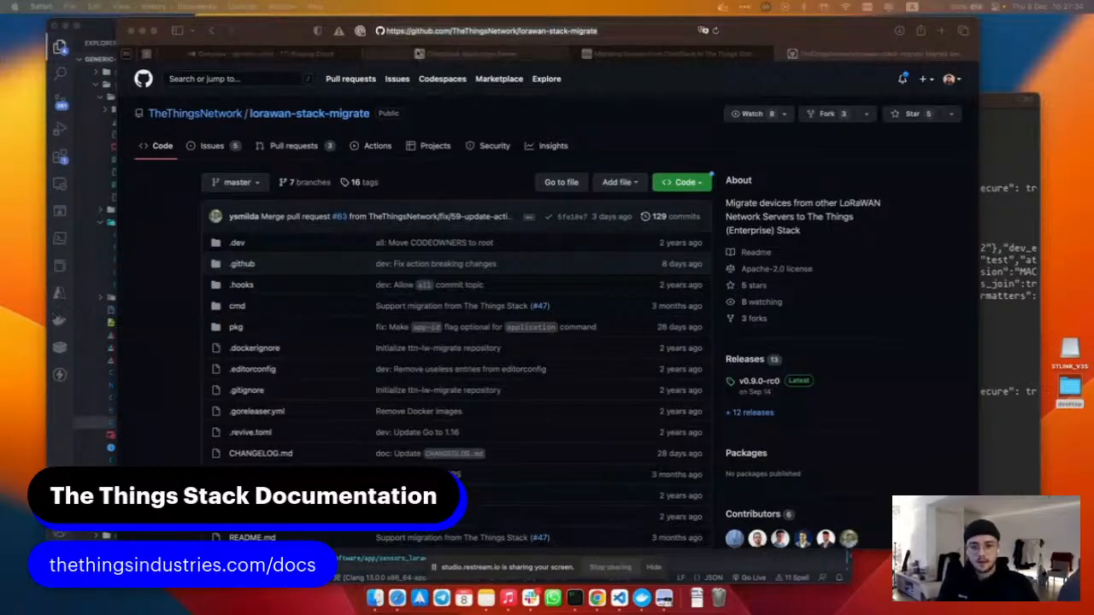
- Revisit the ChirpStack test application's devices and return to generic-node's overview in The Things Stack
left_click(462, 53)
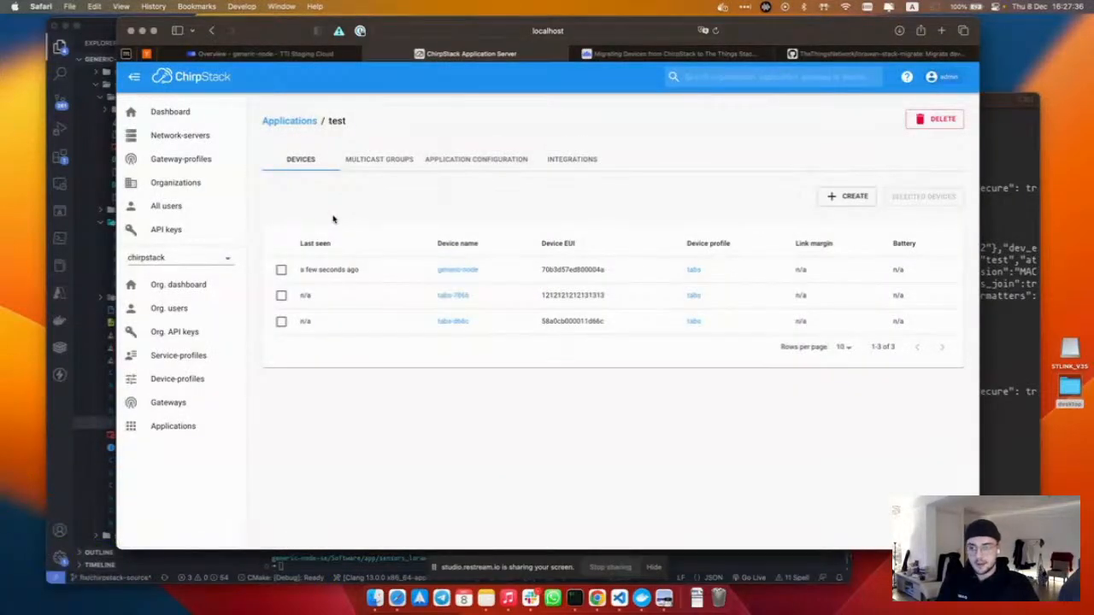
left_click(265, 54)
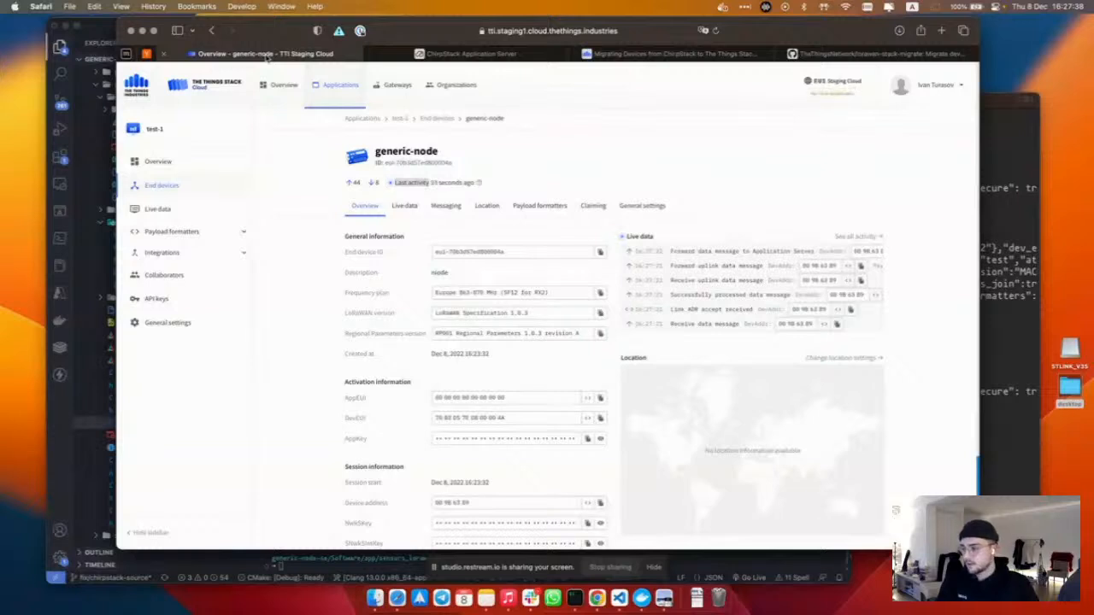